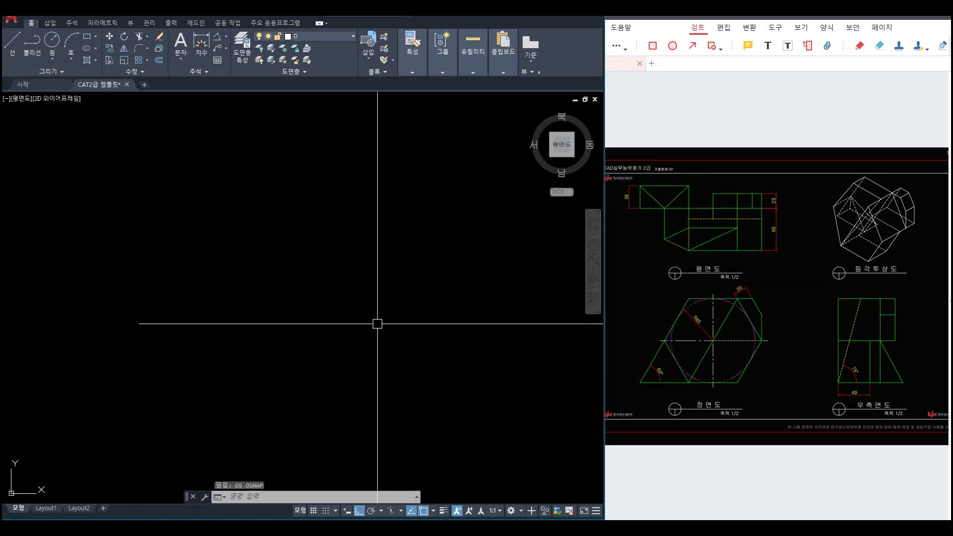
- Create seven new layers in the layer properties manager
text(la)
key(Return)
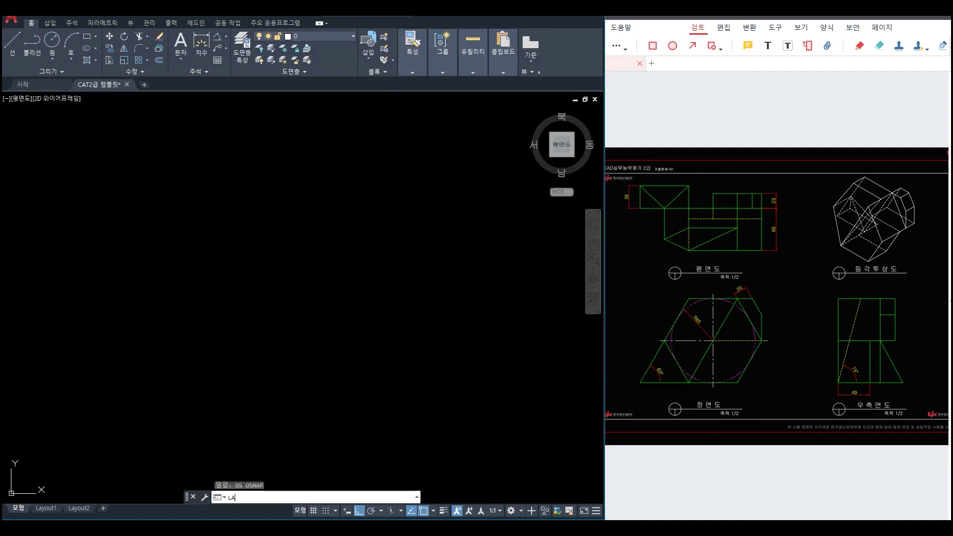
click(179, 168)
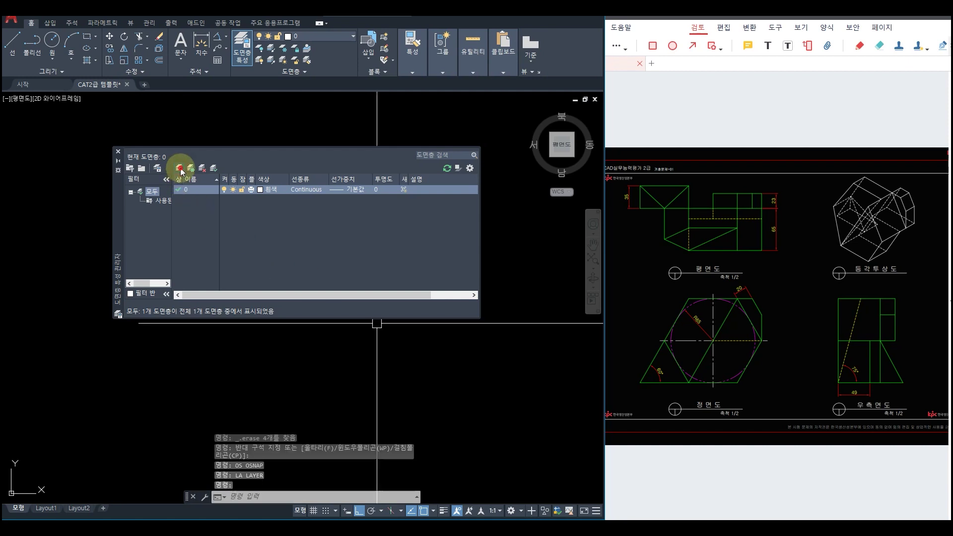
click(179, 168)
click(179, 168)
click(180, 169)
click(179, 169)
click(180, 169)
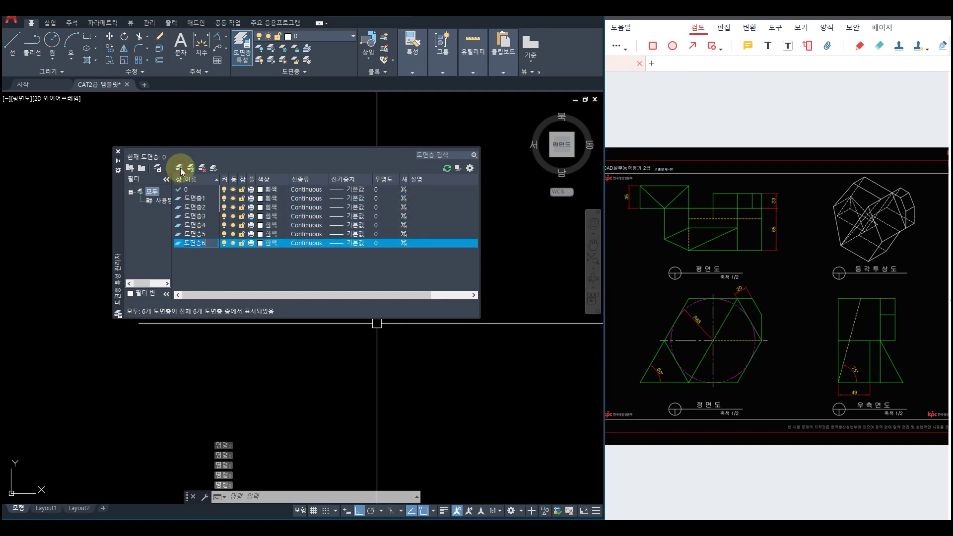
click(179, 169)
- Rename the first three new layers as 외형선, 치수선 and 문자
click(198, 198)
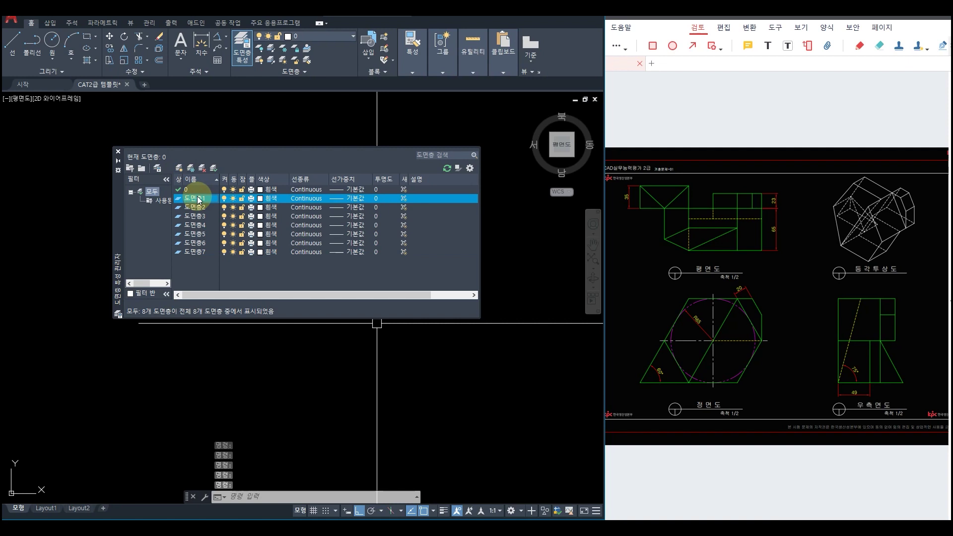
text(외형선)
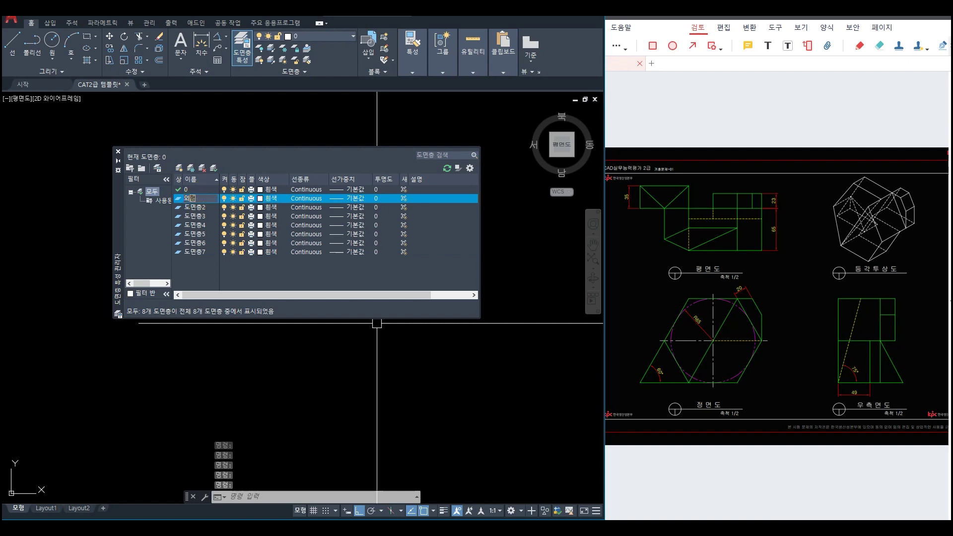
key(Return)
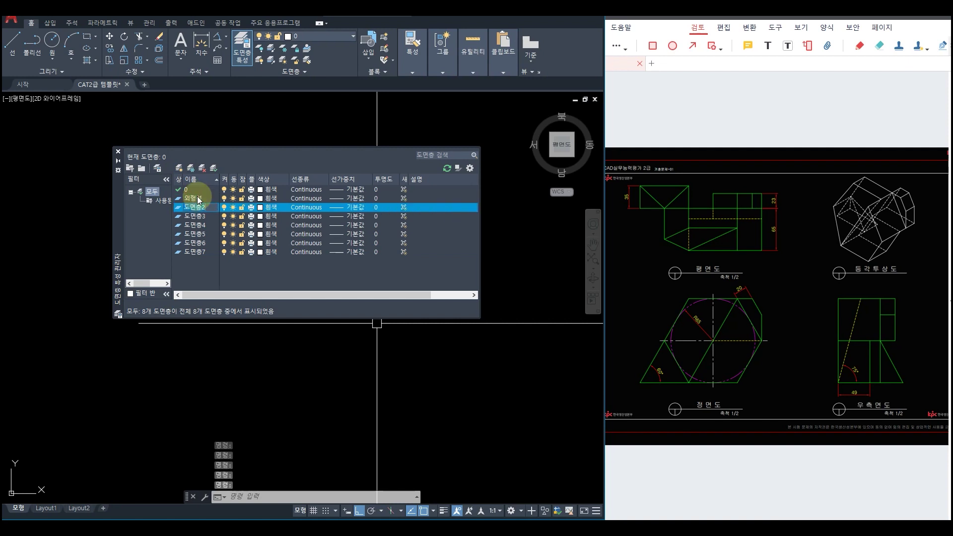
text(치수선)
key(Return)
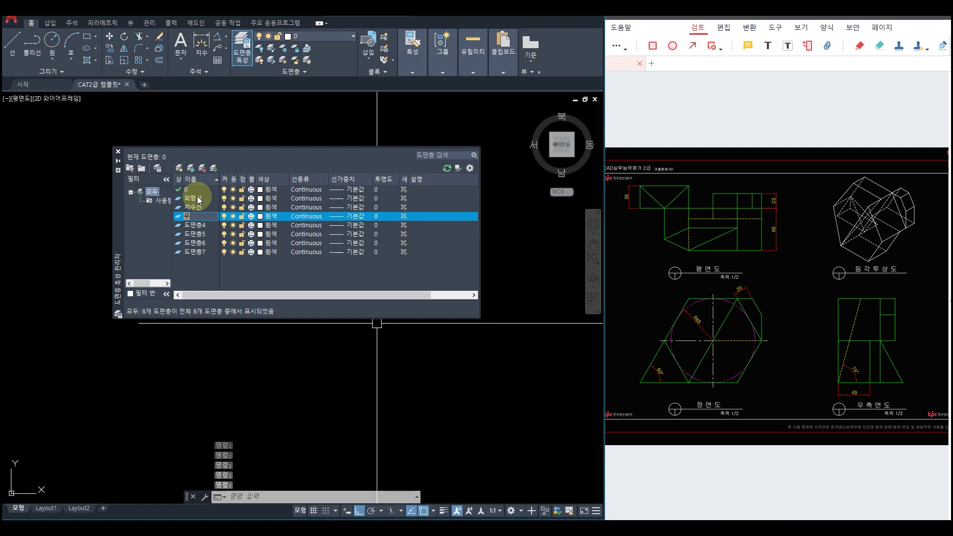
text(문자)
key(Return)
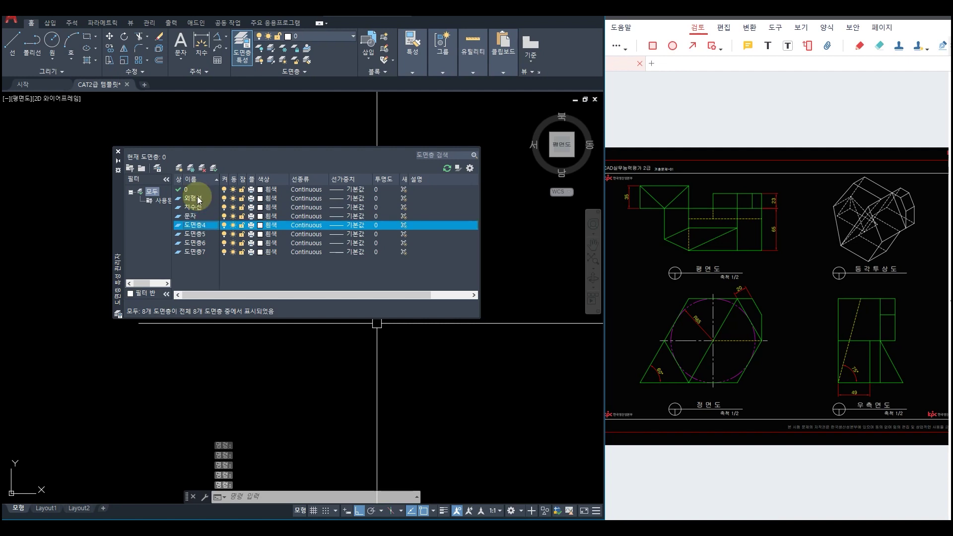
- Rename the fourth new layer as 뷰포트
key(F2)
text(블)
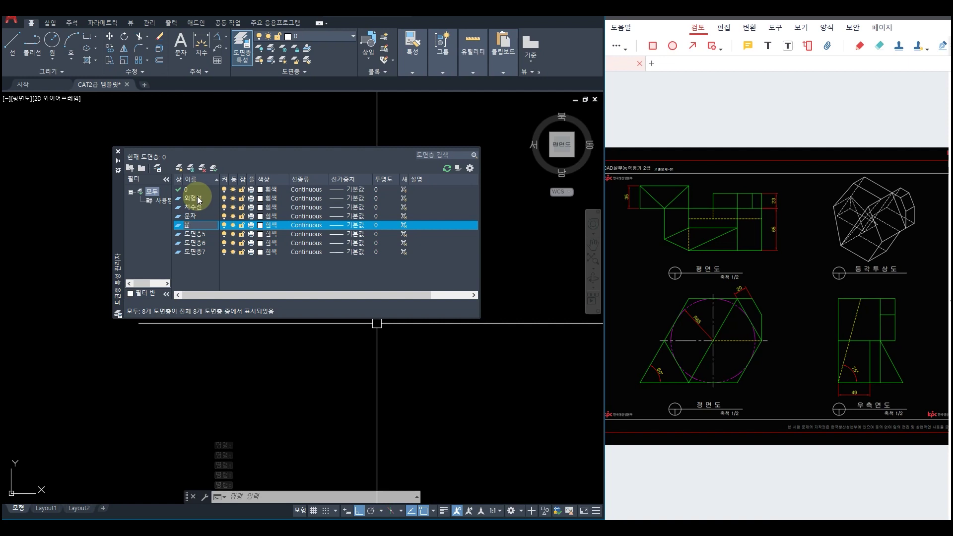
text(폿)
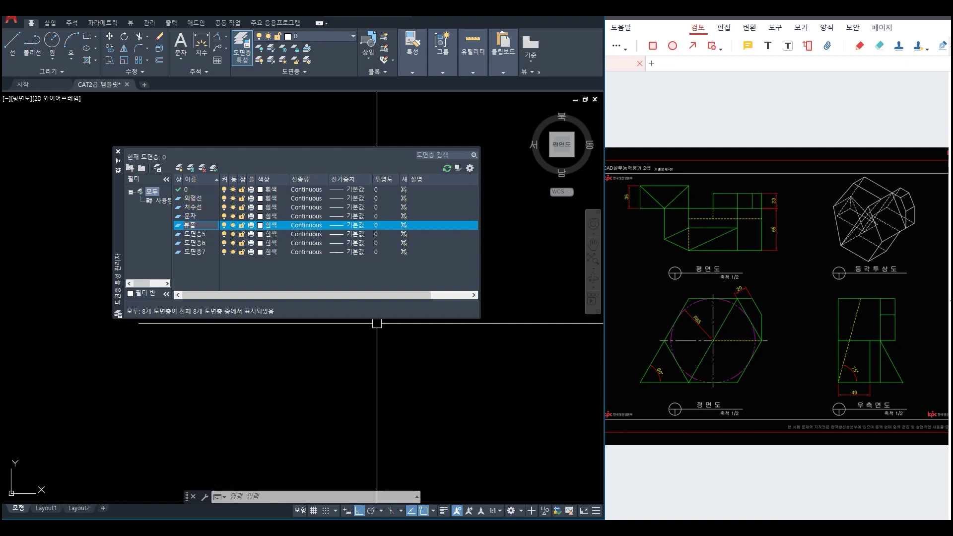
key(Return)
key(Down)
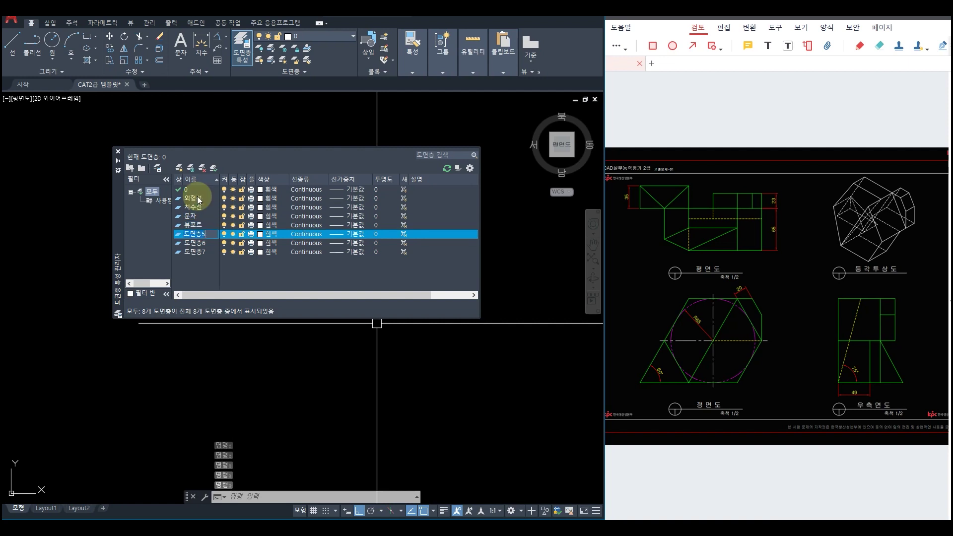
- Rename the remaining three new layers as 중심선, 숨은선 and 가상선
text(중심선)
key(Return)
key(Down)
text(숨ㅇ)
text(은선)
key(Return)
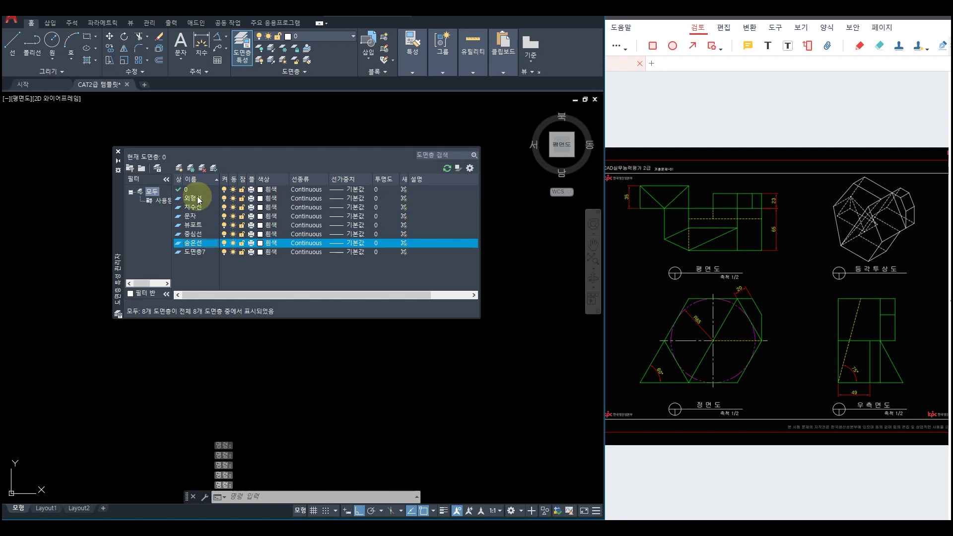
key(Down)
text(가상)
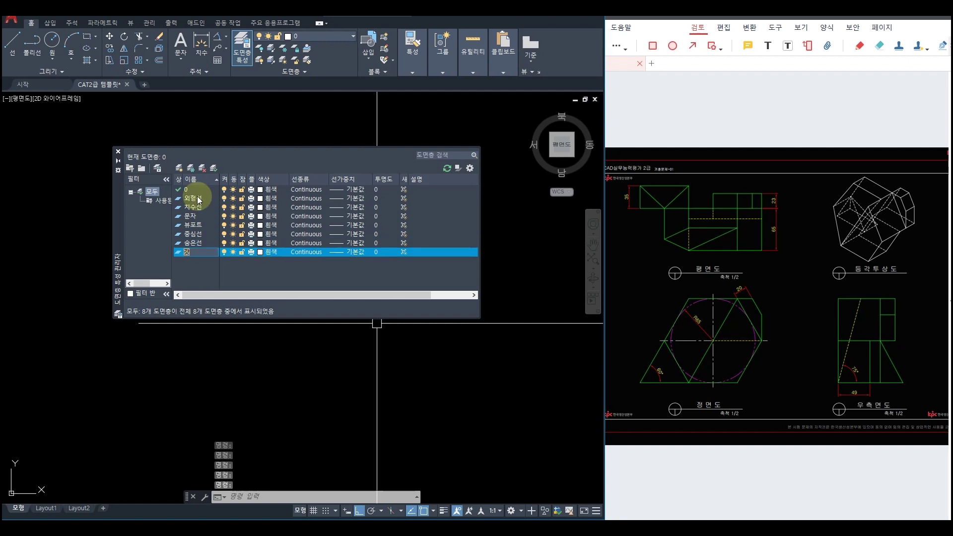
text(선)
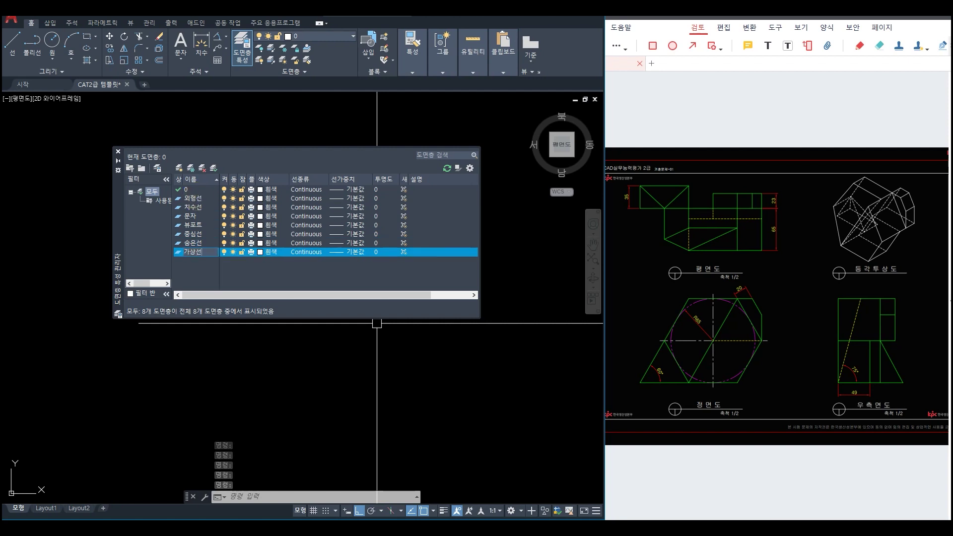
- Set the 외형선 layer to green (color 3) and the 치수선 layer to red (color 1)
click(268, 199)
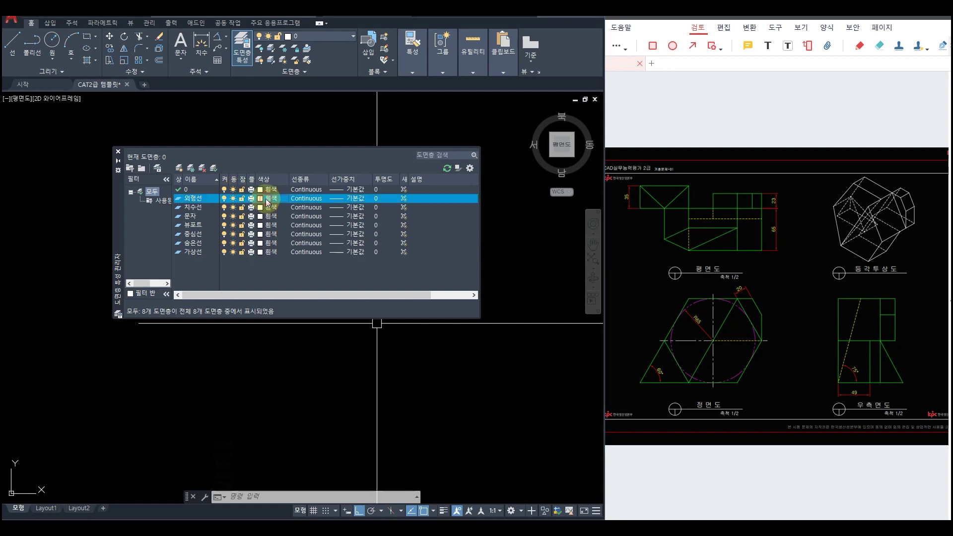
click(268, 198)
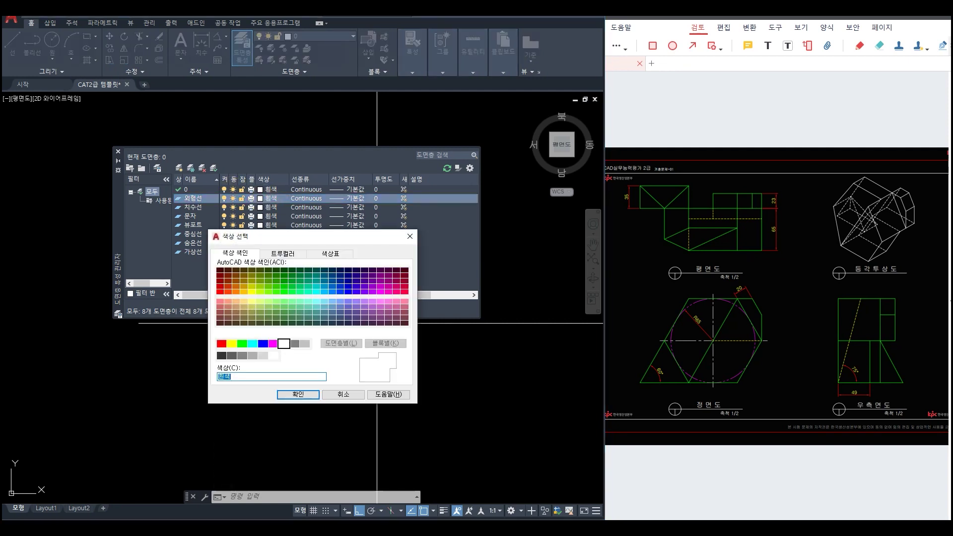
text(3)
key(Return)
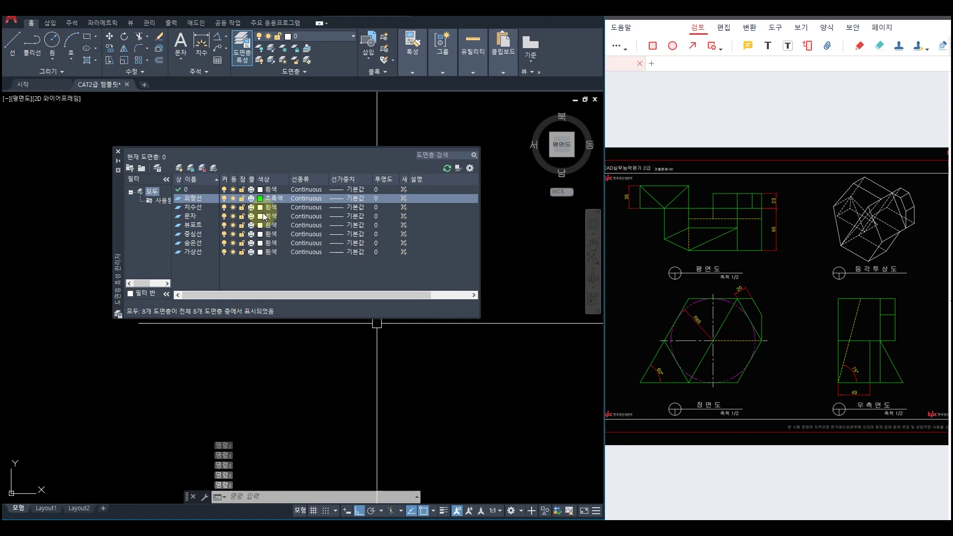
click(264, 209)
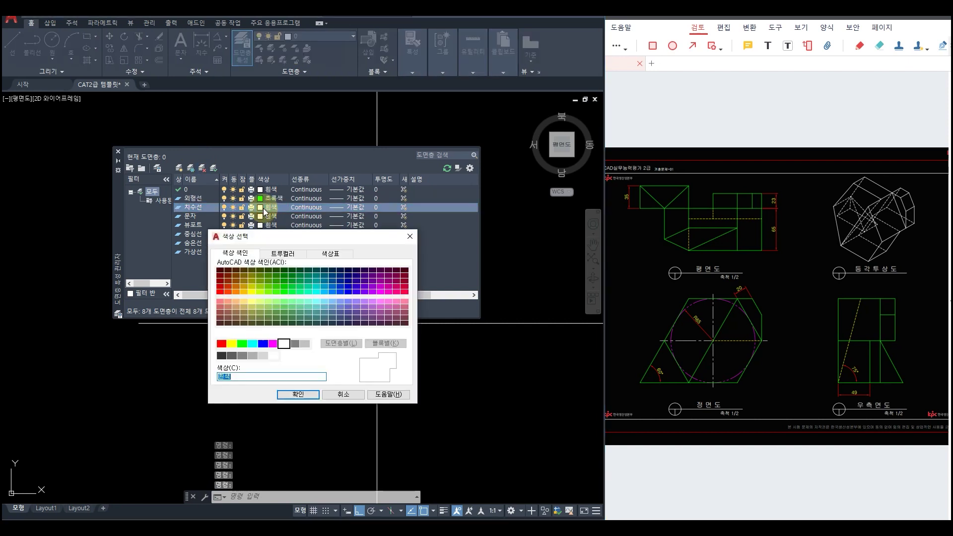
text(1)
key(Return)
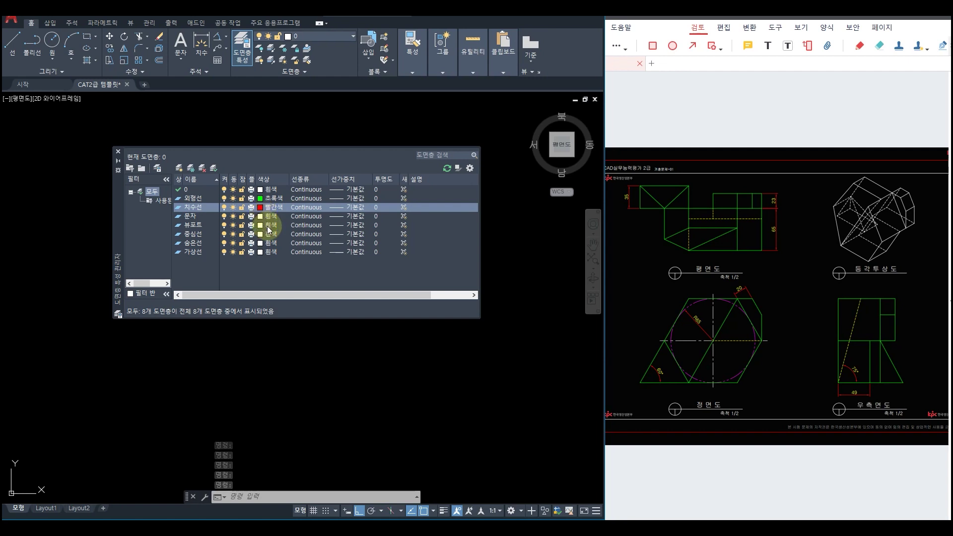
- Set the 뷰포트 layer's color to cyan (color 4)
click(267, 226)
click(267, 227)
text(4)
key(Return)
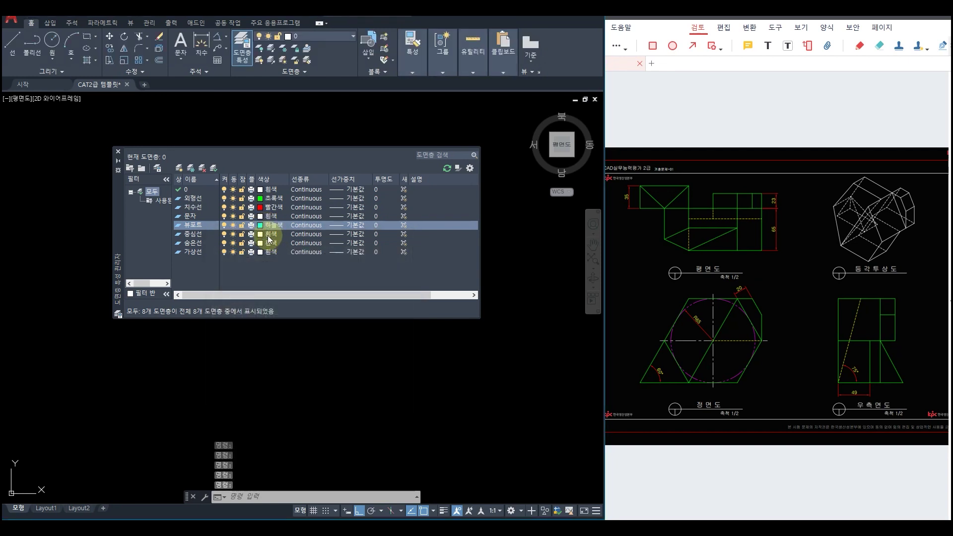
click(268, 240)
click(268, 239)
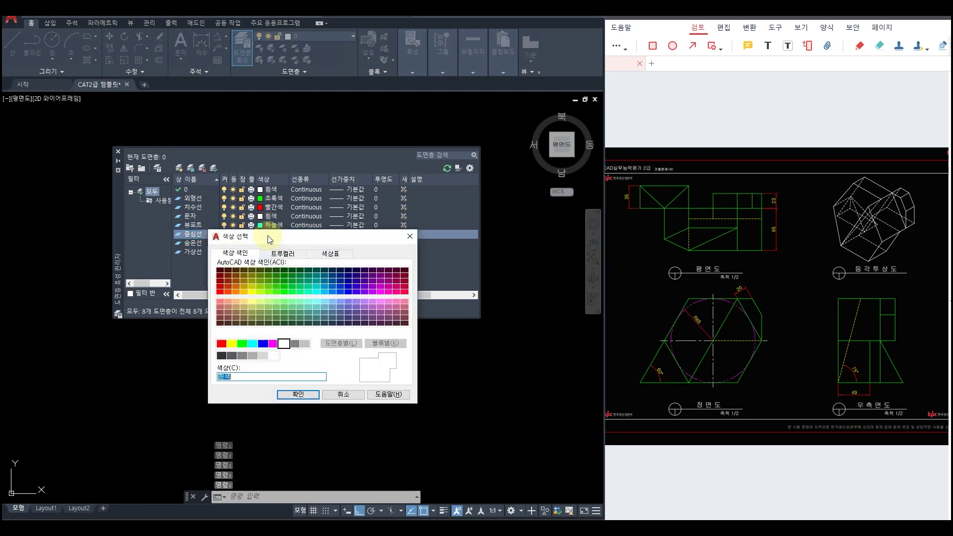
click(337, 397)
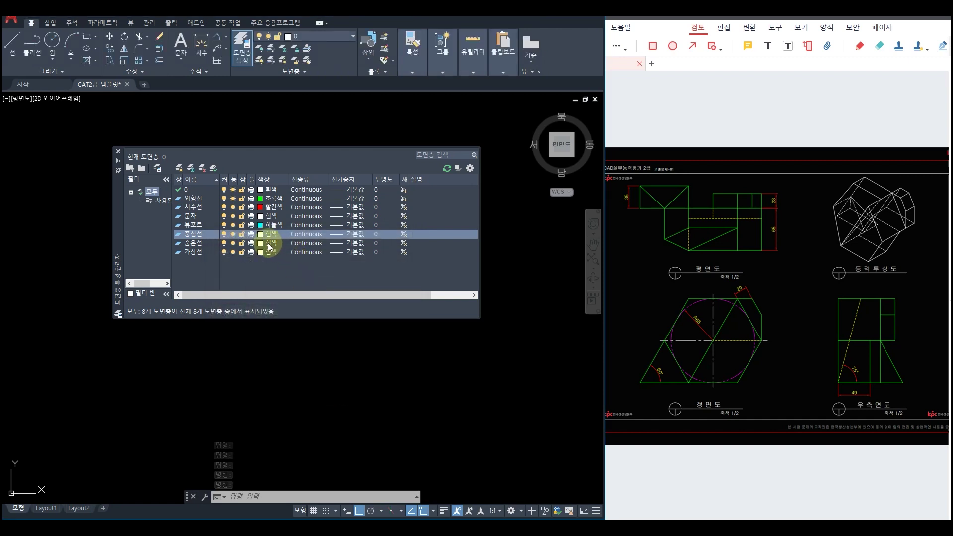
- Set the 숨은선 layer to yellow (color 2) and the 가상선 layer to magenta (color 6)
click(267, 243)
click(267, 242)
text(2)
key(Return)
click(272, 252)
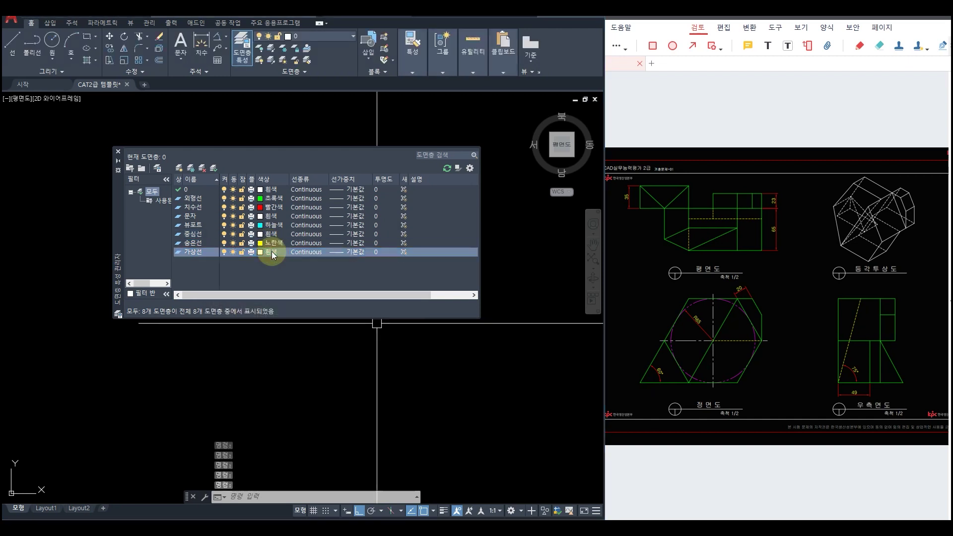
click(272, 252)
text(6)
key(Return)
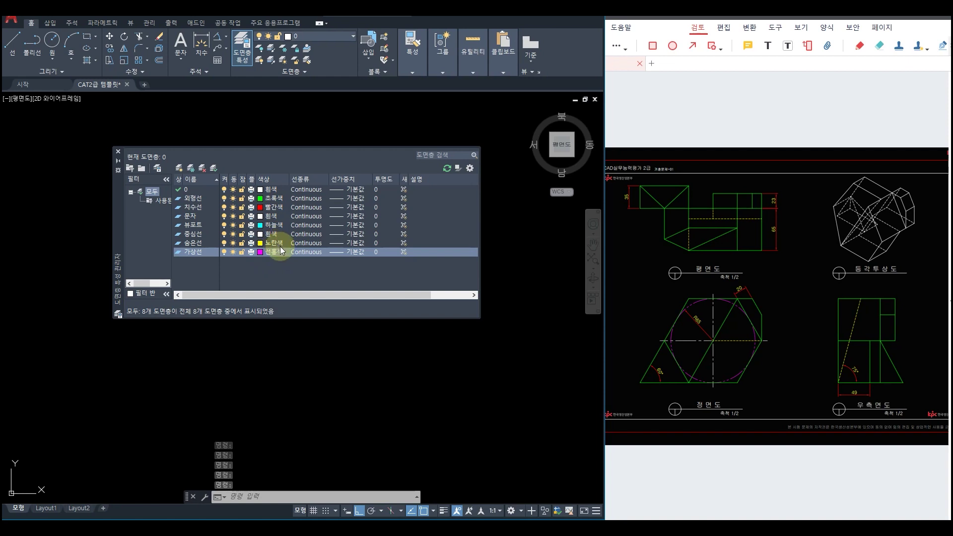
- Open the list of loadable linetypes from the 중심선 layer's linetype and select CENTER
click(304, 234)
click(303, 234)
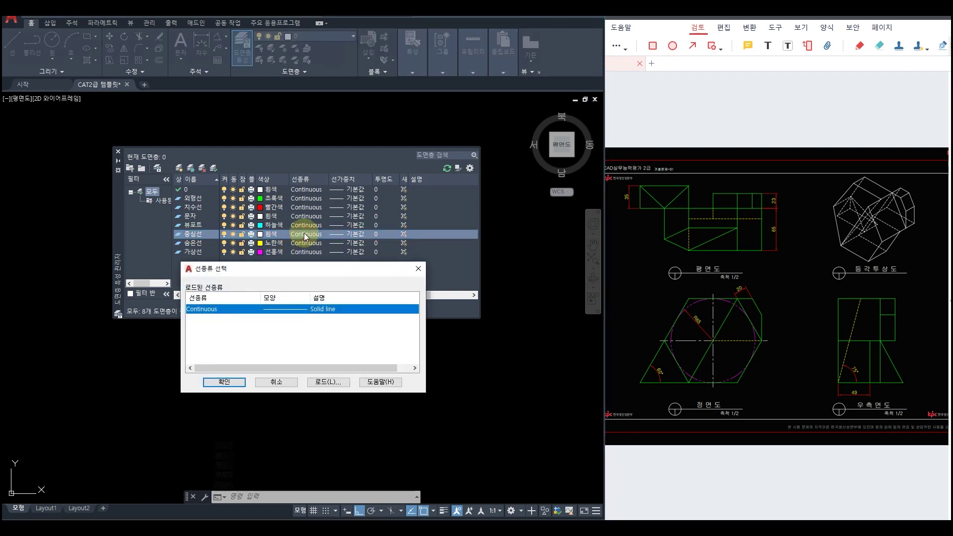
click(326, 381)
click(310, 137)
key(c)
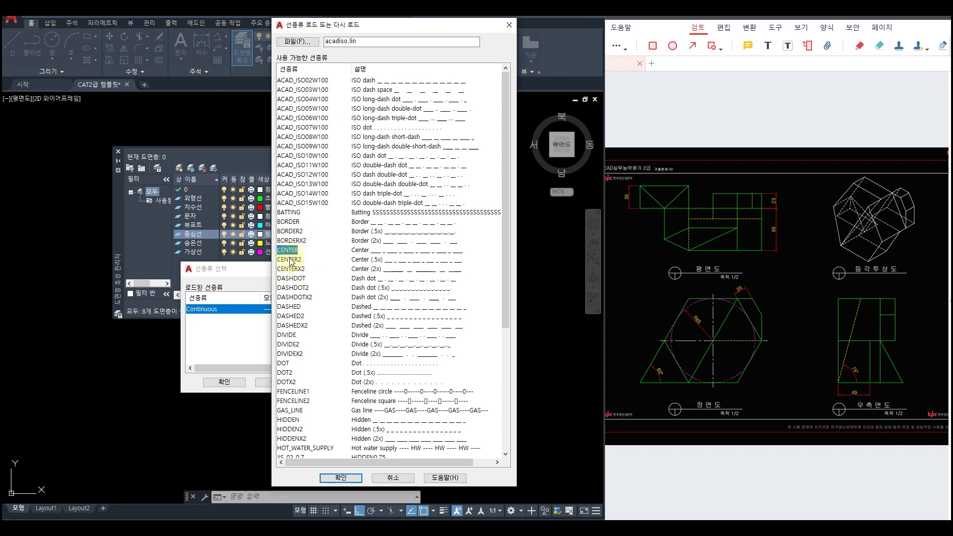
click(298, 184)
click(301, 156)
click(293, 202)
key(c)
click(315, 127)
key(c)
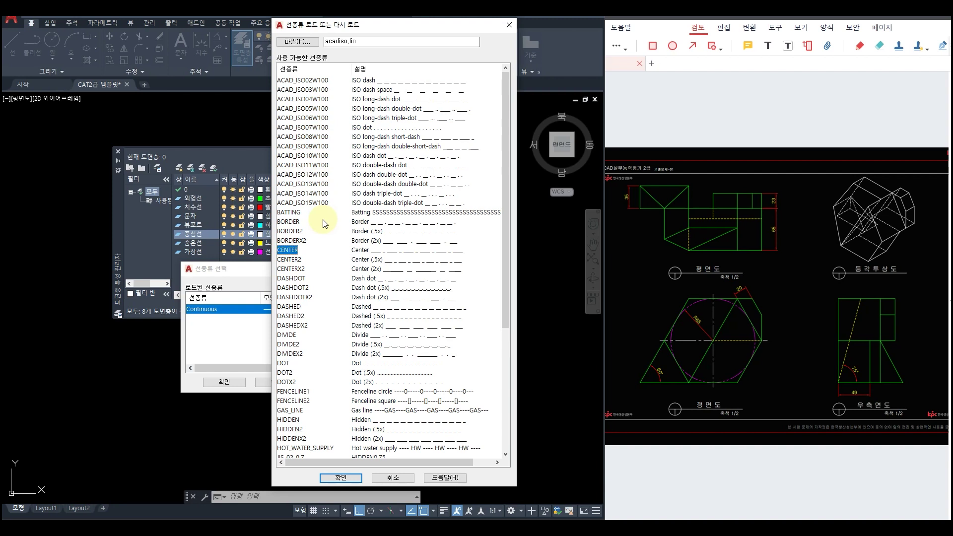
- Add HIDDEN and PHANTOM to the CENTER selection and load the three linetypes
scroll(319, 234, down, 3)
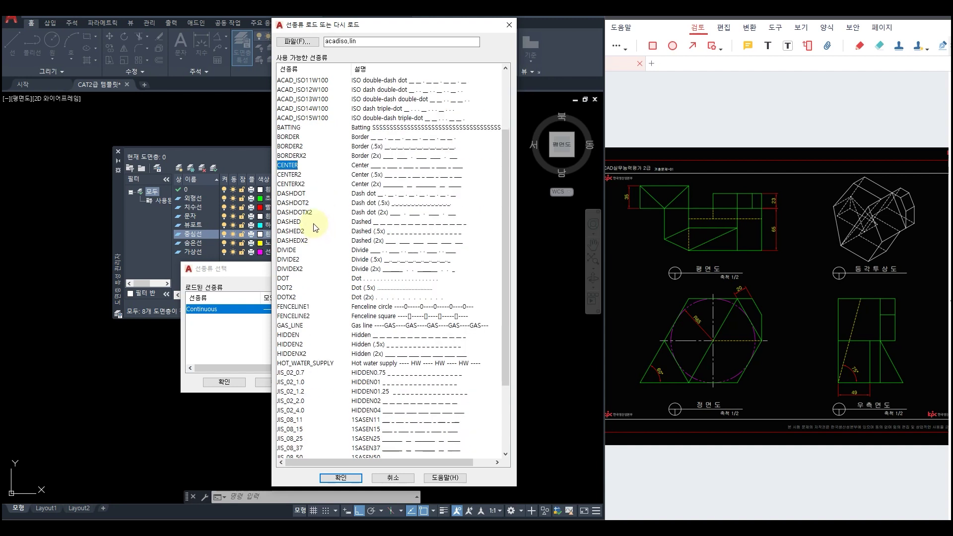
scroll(314, 227, down, 2)
ctrl+click(295, 279)
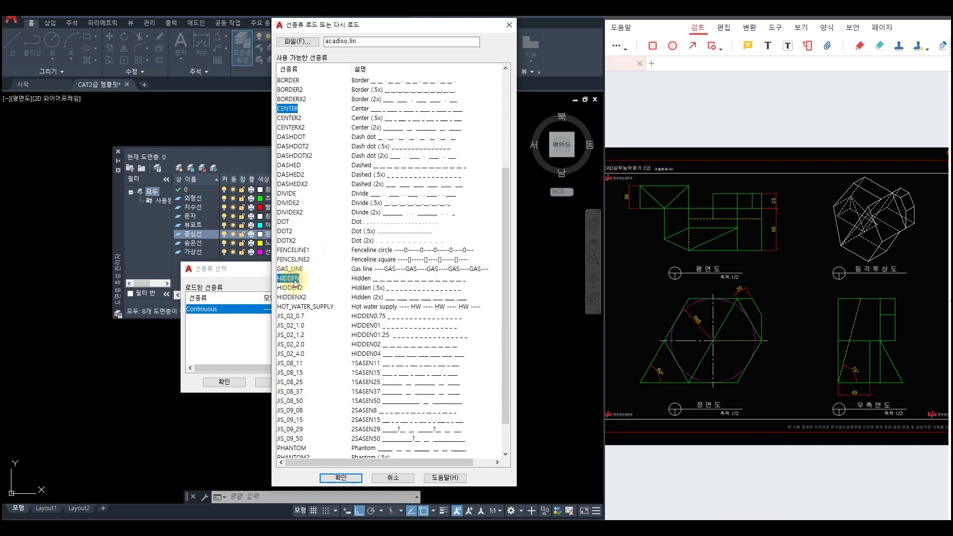
scroll(310, 296, down, 2)
ctrl+click(306, 412)
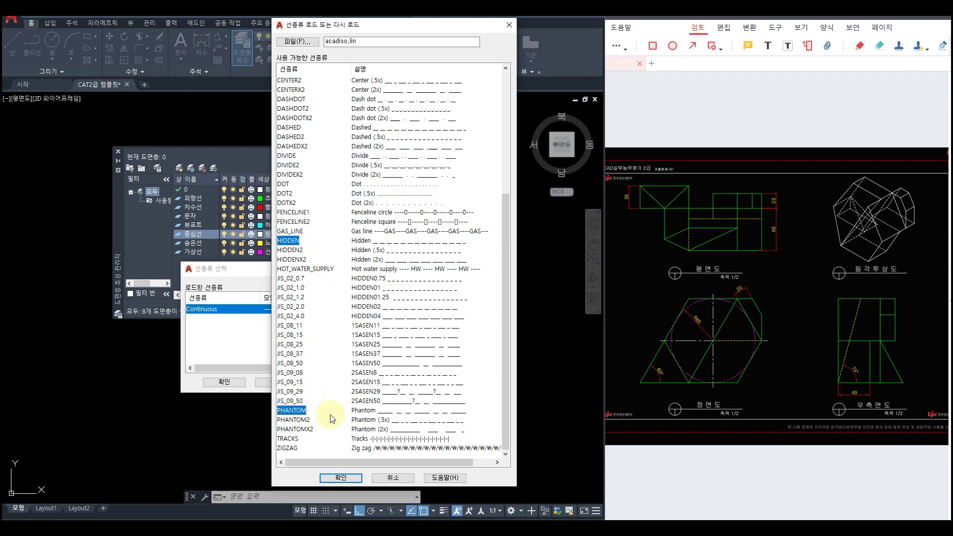
scroll(328, 447, up, 1)
click(336, 478)
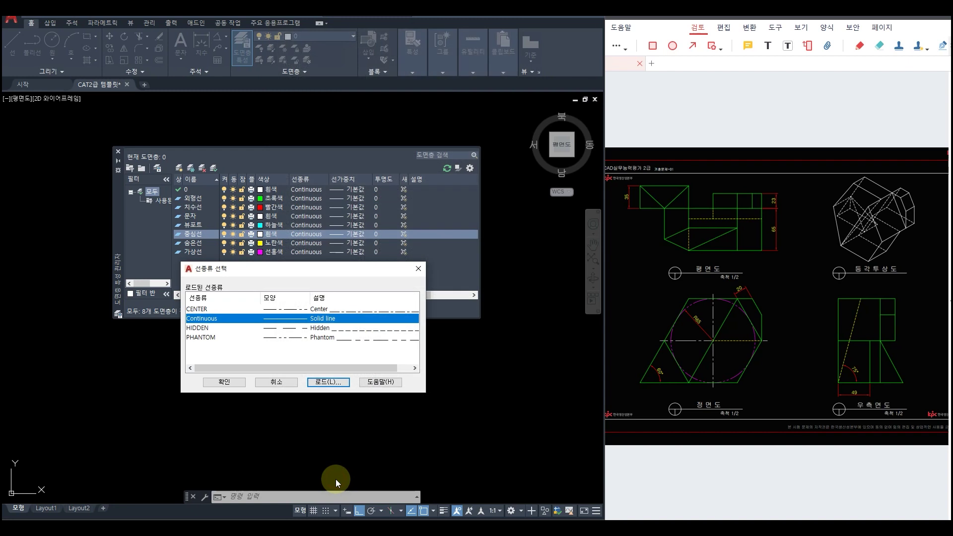
- Assign the CENTER linetype to the 중심선 layer and HIDDEN to the 숨은선 layer
click(202, 309)
click(233, 381)
click(306, 244)
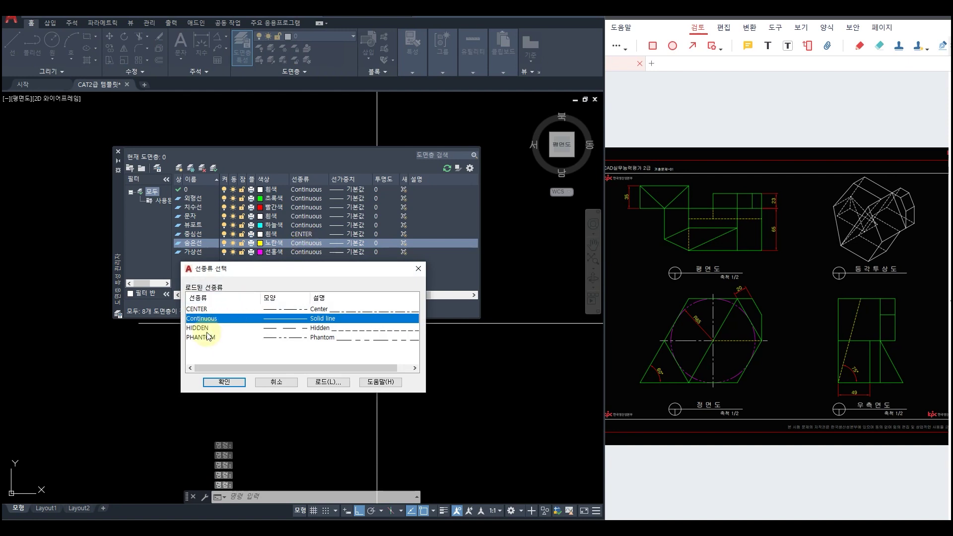
click(199, 328)
click(224, 382)
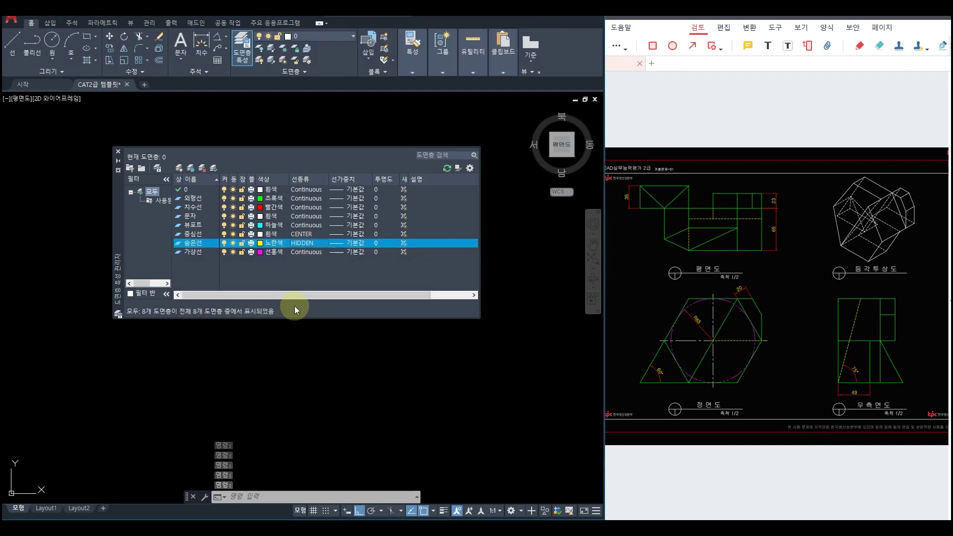
- Assign the PHANTOM linetype to the 가상선 layer
click(303, 253)
click(201, 337)
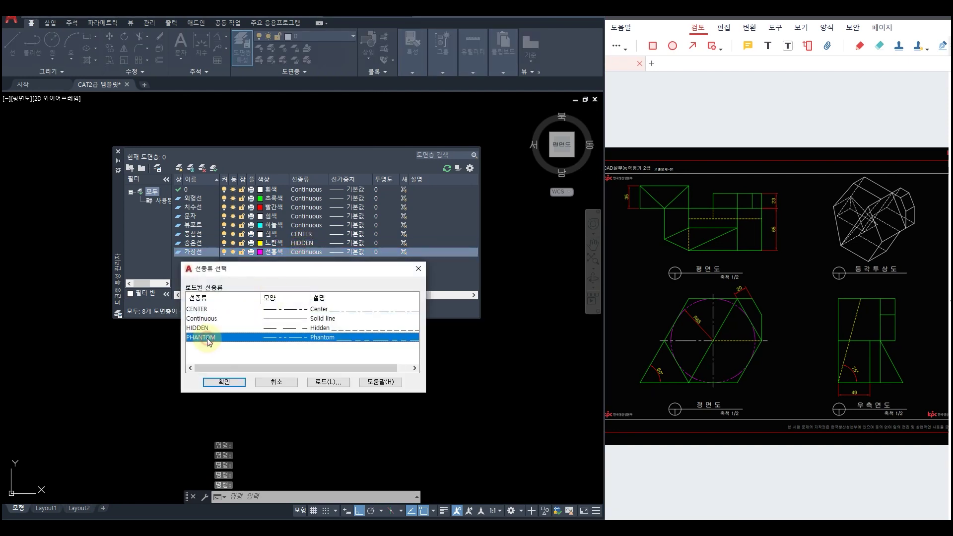
click(226, 382)
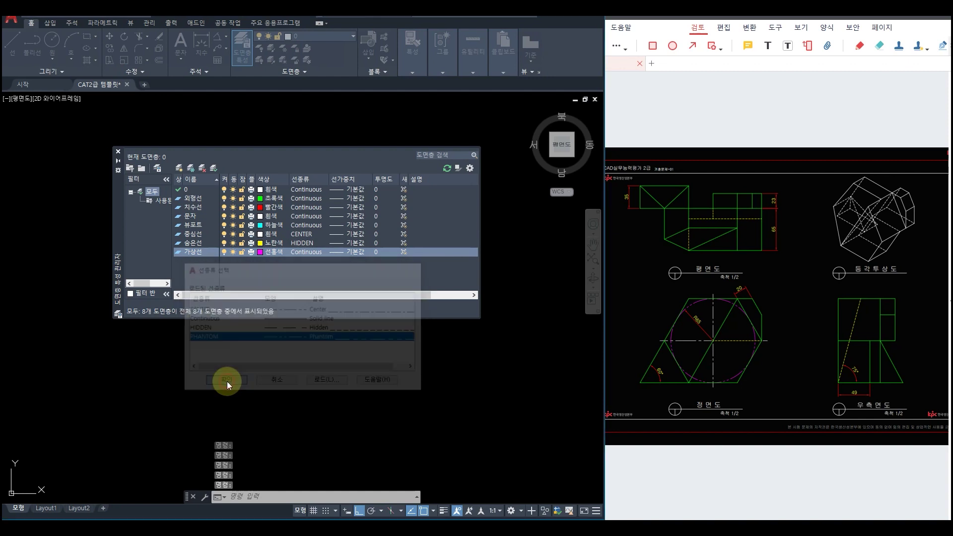
- Make 외형선 the current layer and close the layer properties manager
click(198, 198)
click(215, 167)
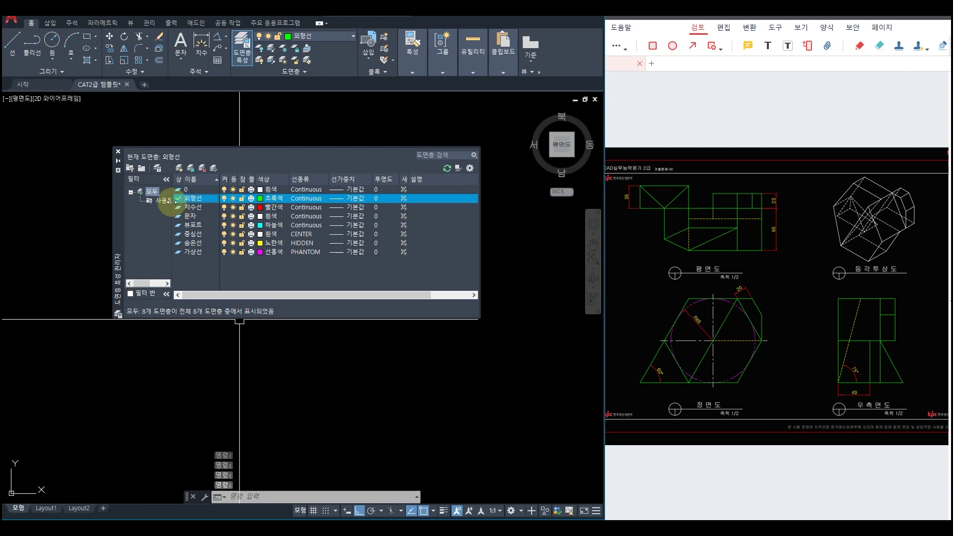
click(118, 151)
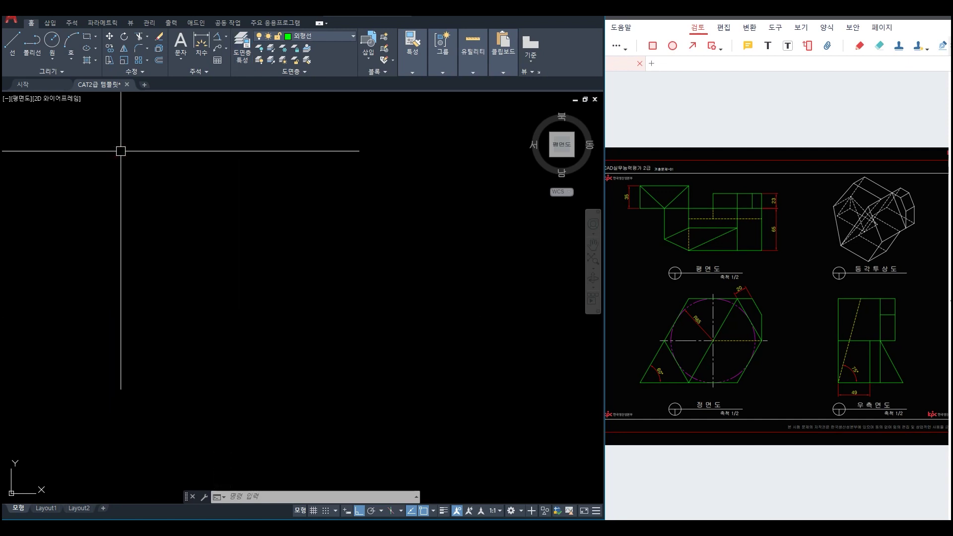
- Open the ISO-25 dimension style for modification from the dimension style manager
text(D)
key(Return)
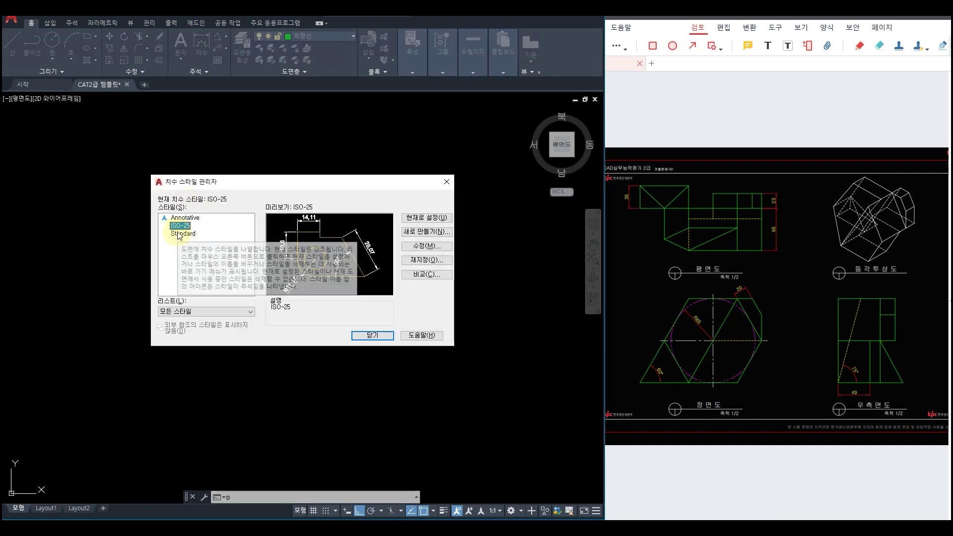
click(417, 247)
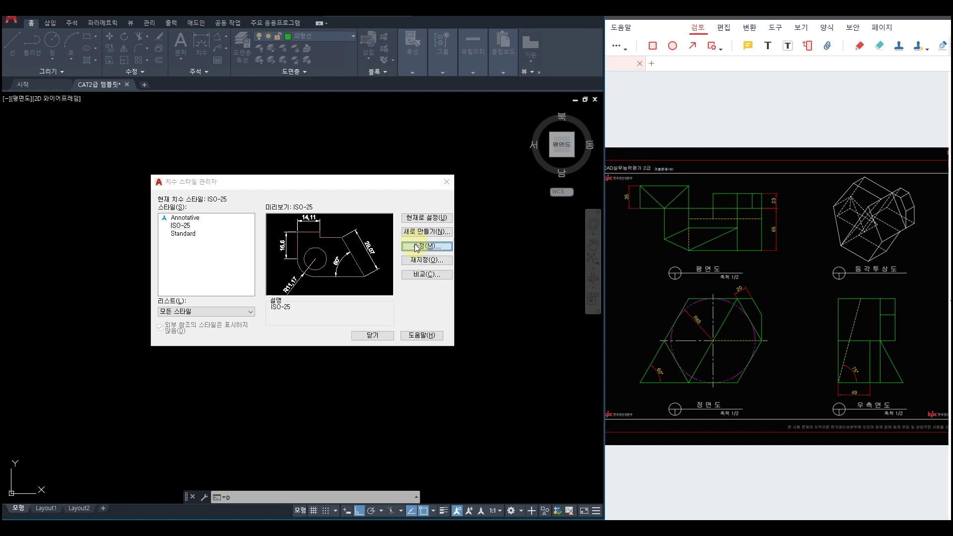
click(214, 182)
click(237, 182)
click(275, 183)
click(304, 183)
click(327, 182)
click(207, 183)
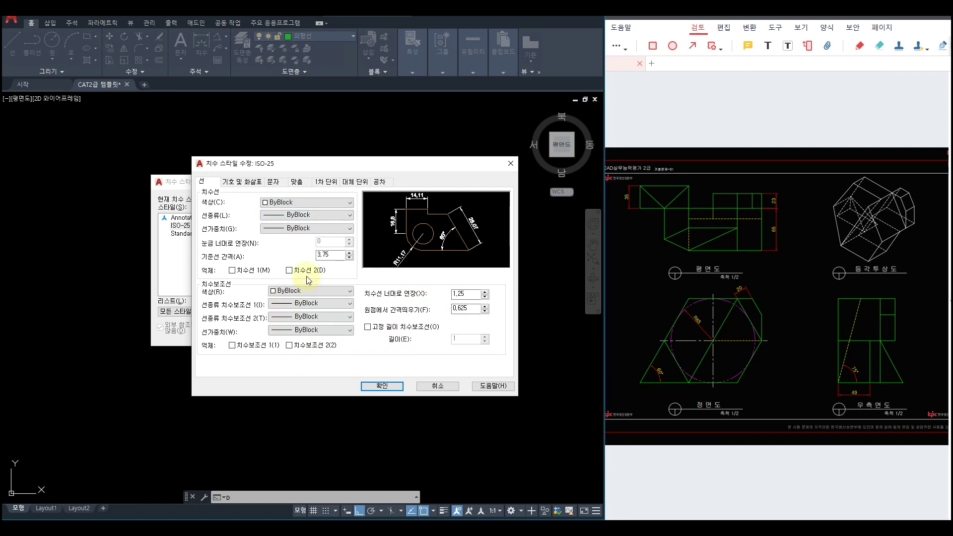
- Set the center marks of the ISO-25 dimension style to 없음 (none)
click(243, 182)
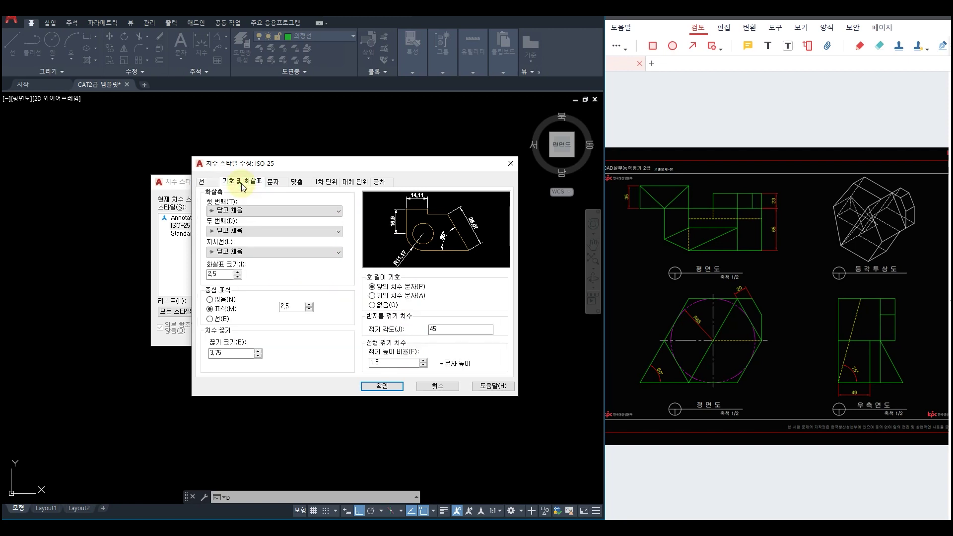
click(218, 301)
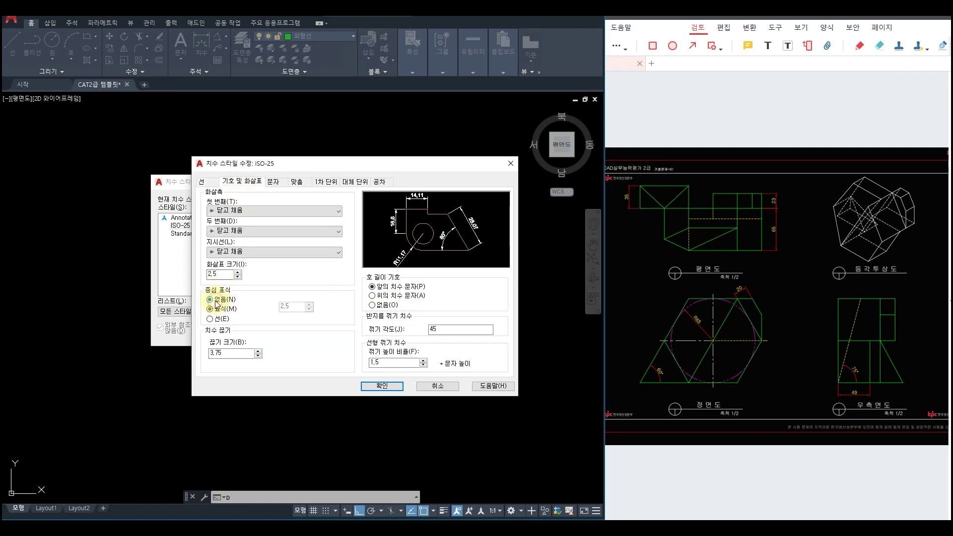
- Set the Standard text style's font to 굴림 and the dimension text color to 노란색 (yellow)
click(275, 182)
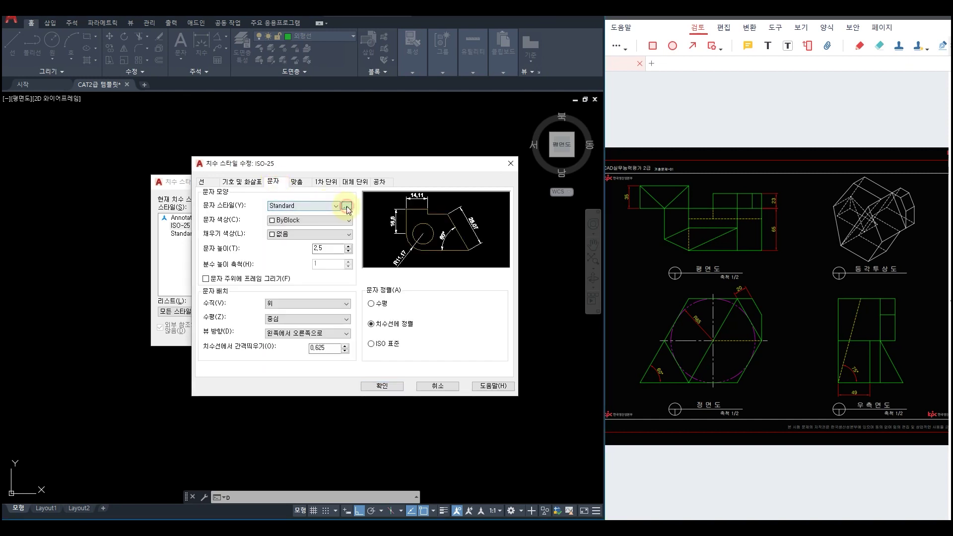
click(347, 206)
click(358, 242)
drag(406, 274, 404, 356)
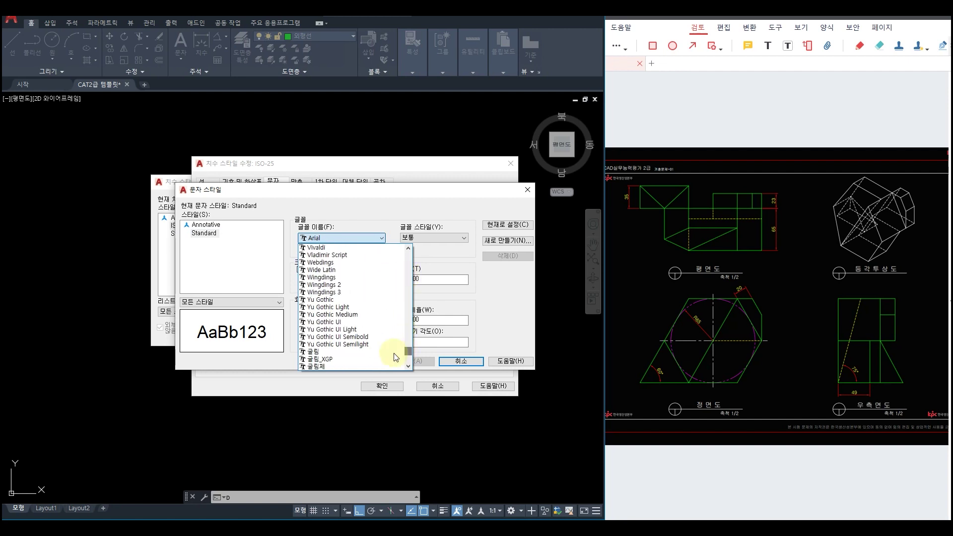
click(397, 353)
click(412, 361)
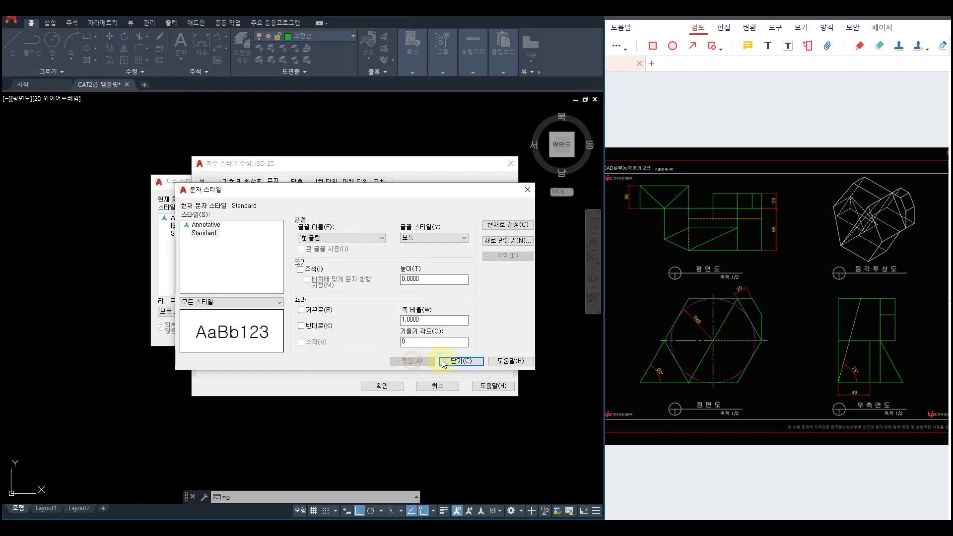
click(456, 361)
click(324, 220)
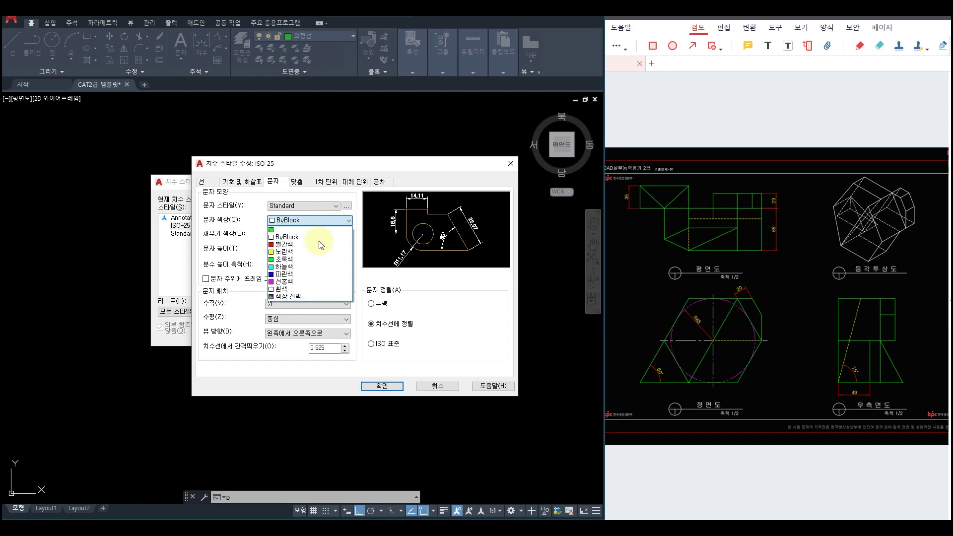
click(302, 255)
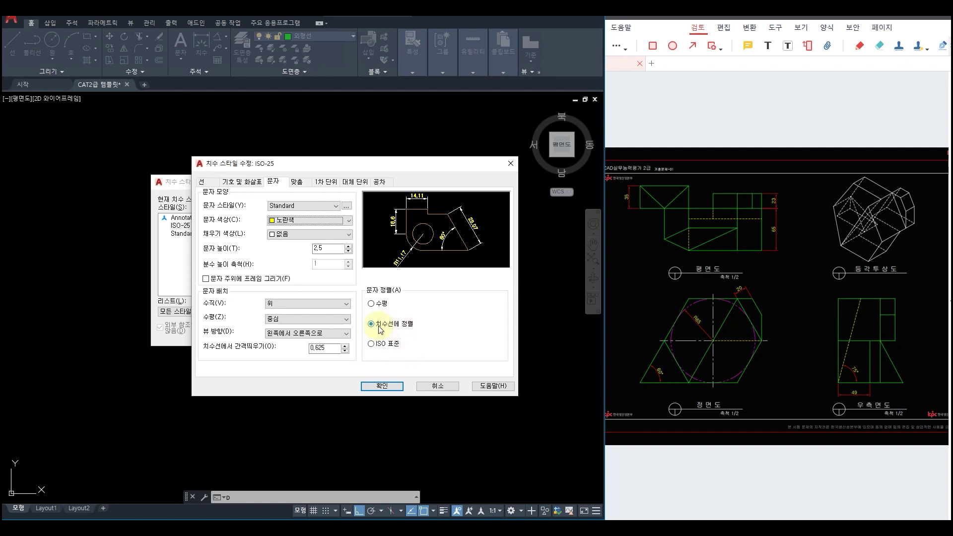
- Set the overall scale of the dimension features to 2
click(305, 183)
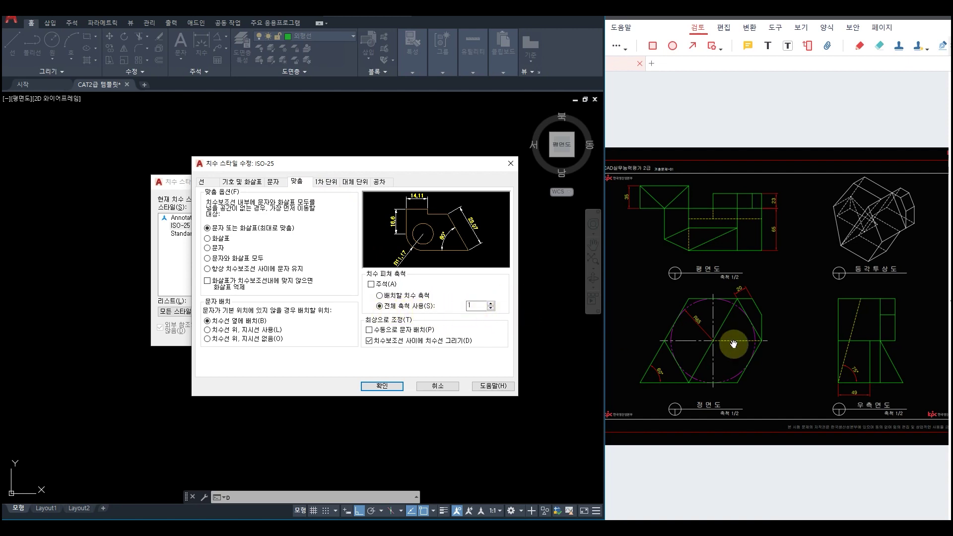
mouse_move(724, 419)
double_click(475, 305)
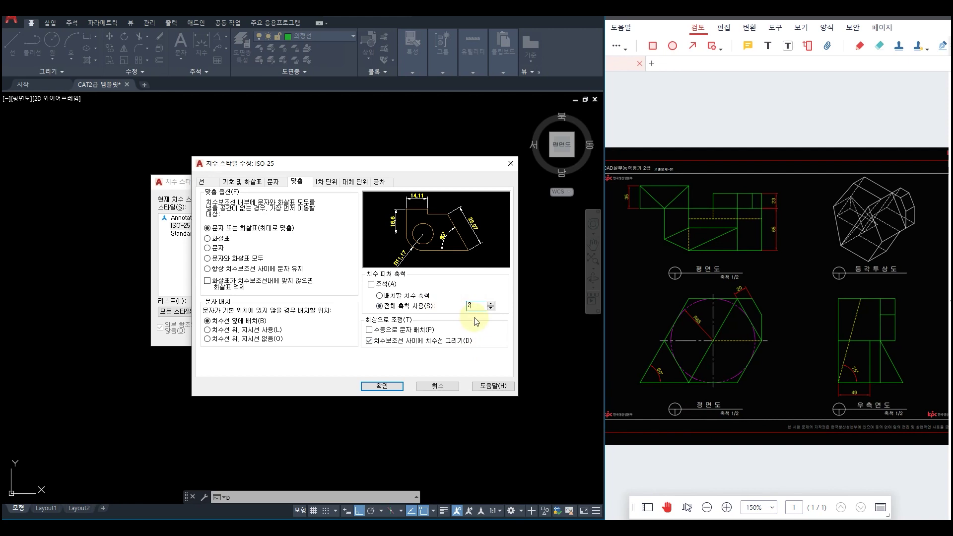
text(2)
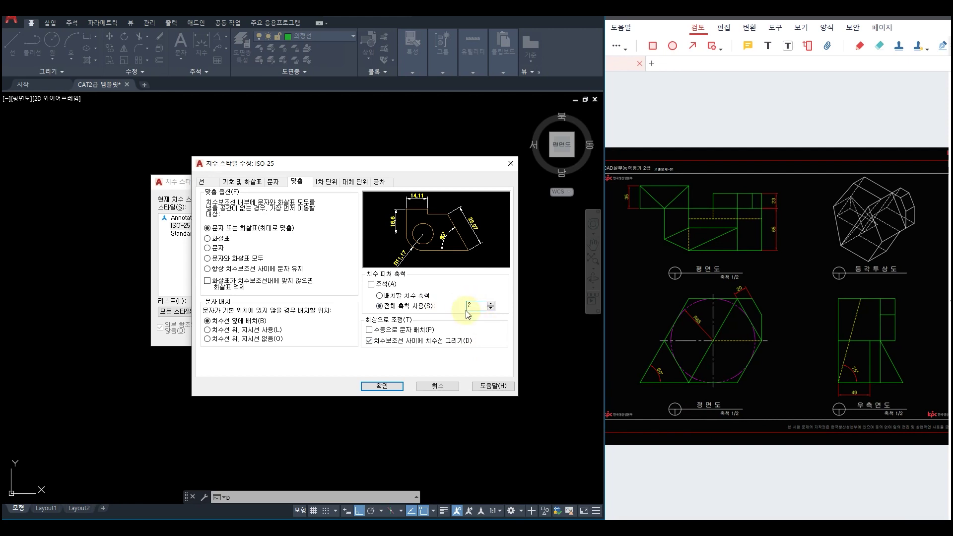
- Set the primary units' decimal separator to 마침표 (period) and the linear precision to 0.000
click(329, 182)
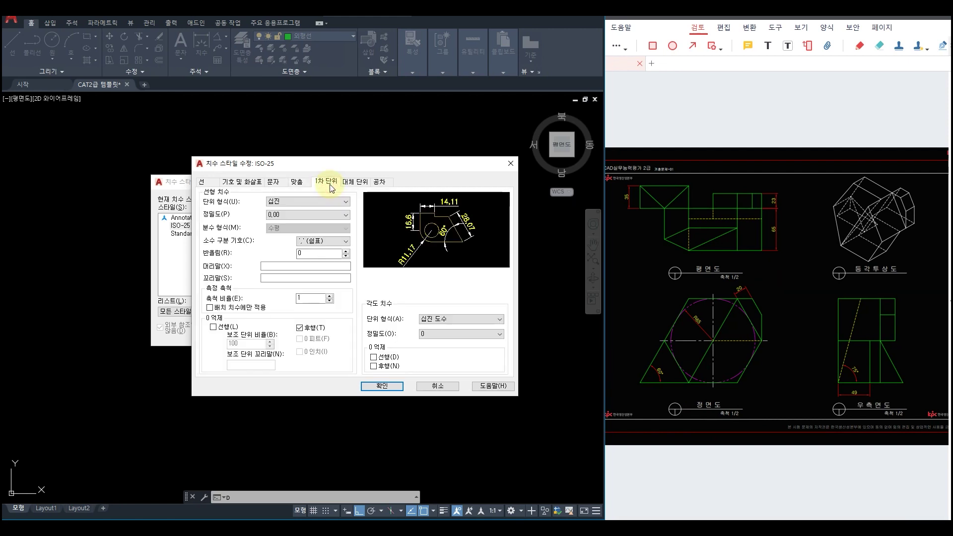
click(346, 242)
click(324, 251)
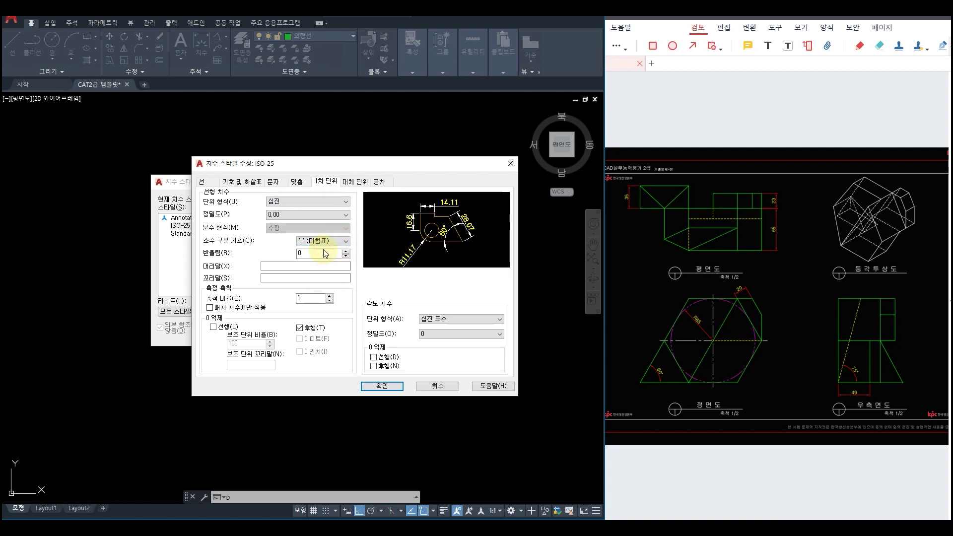
click(329, 215)
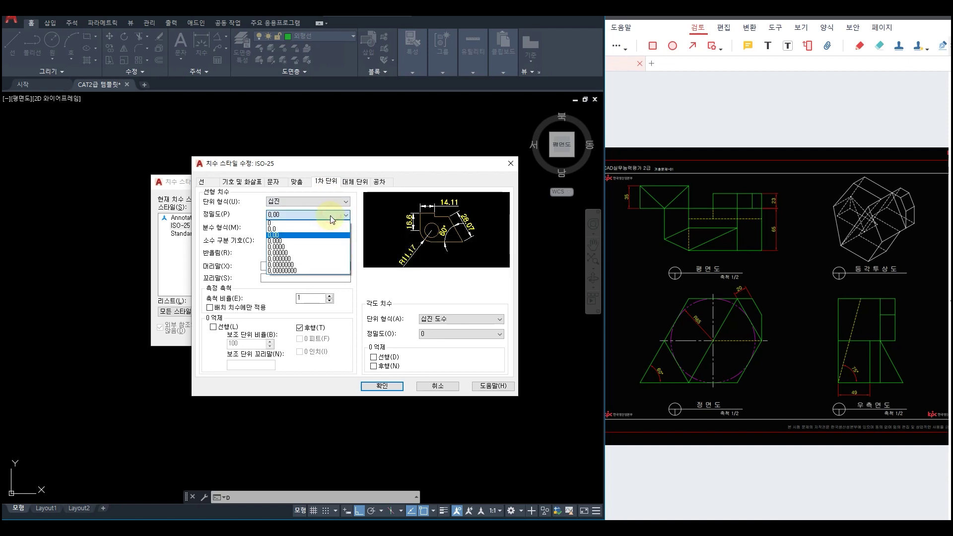
click(288, 242)
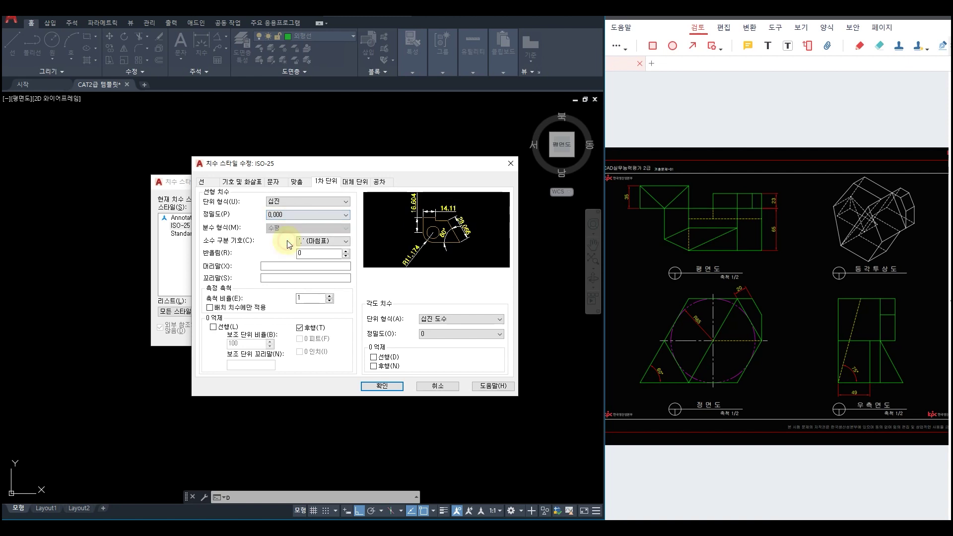
- Set the angular dimension precision to 0.000, accept the ISO-25 changes and close the dimension style manager
click(458, 334)
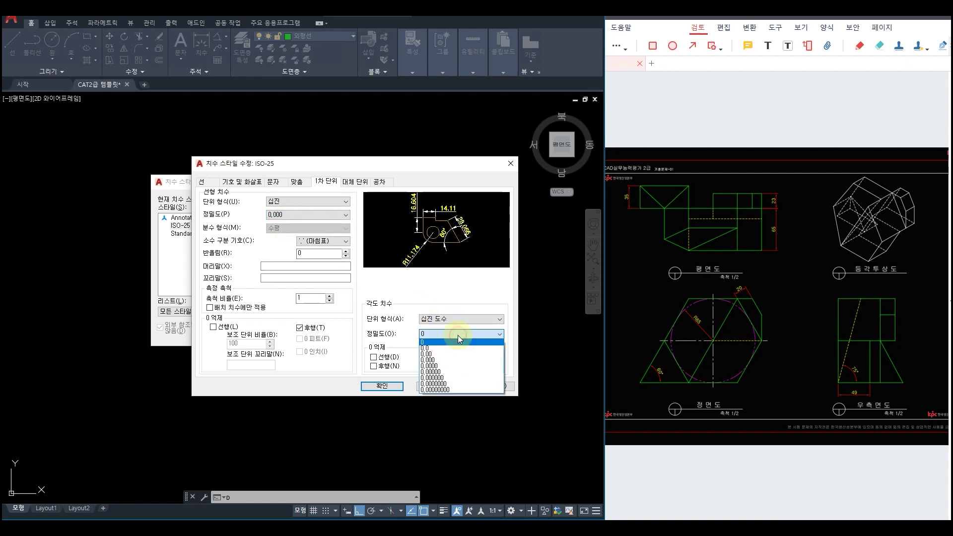
click(442, 361)
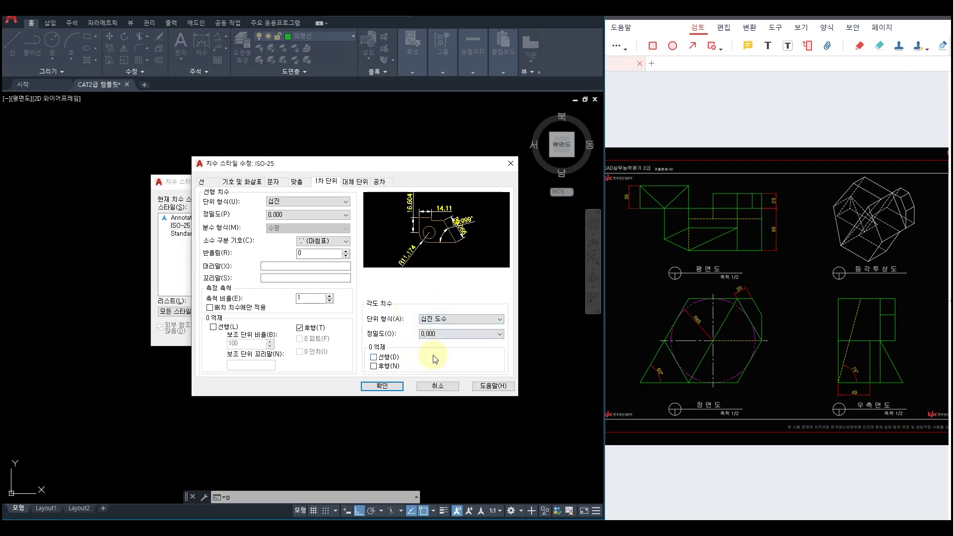
click(383, 388)
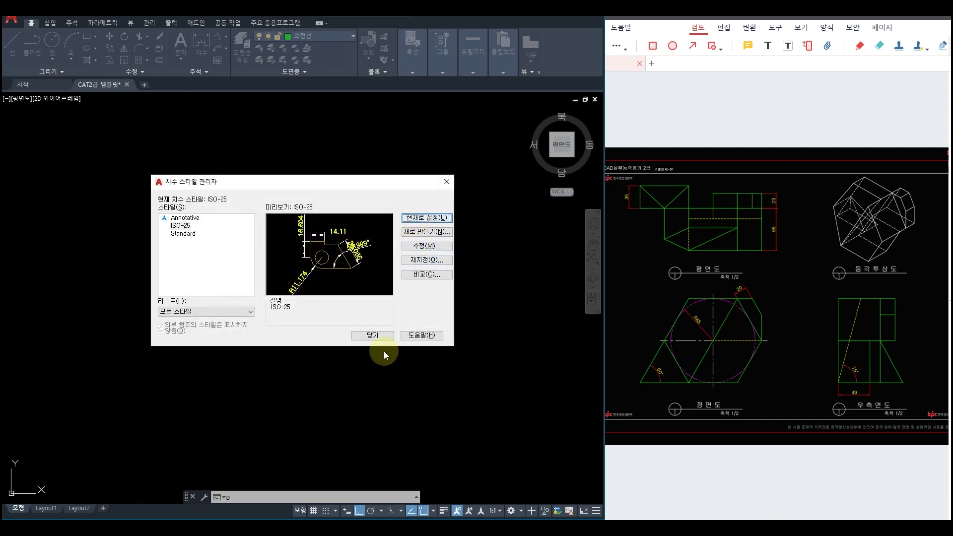
click(373, 336)
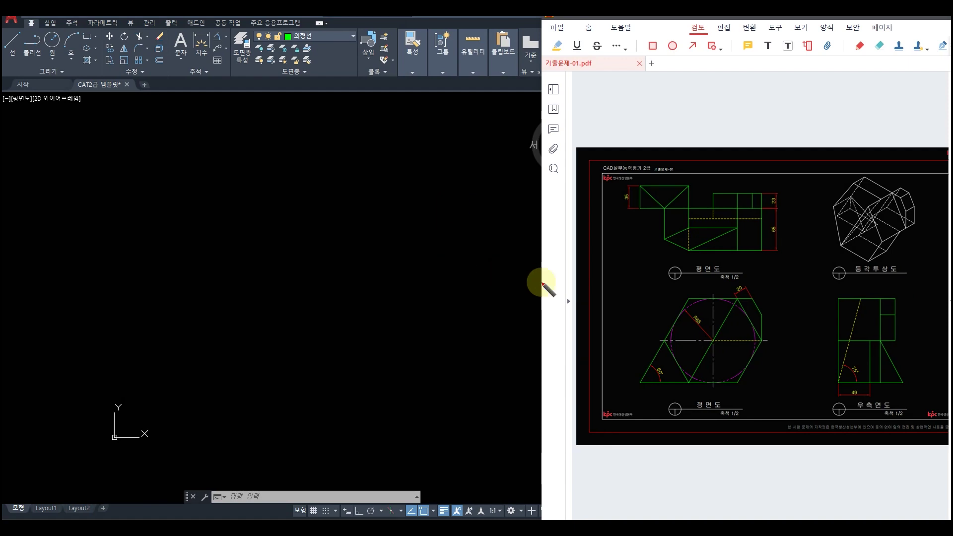
mouse_move(694, 299)
mouse_down()
mouse_move(680, 316)
mouse_move(673, 373)
mouse_move(706, 385)
mouse_move(747, 378)
mouse_move(766, 342)
mouse_move(745, 299)
mouse_move(695, 297)
mouse_up()
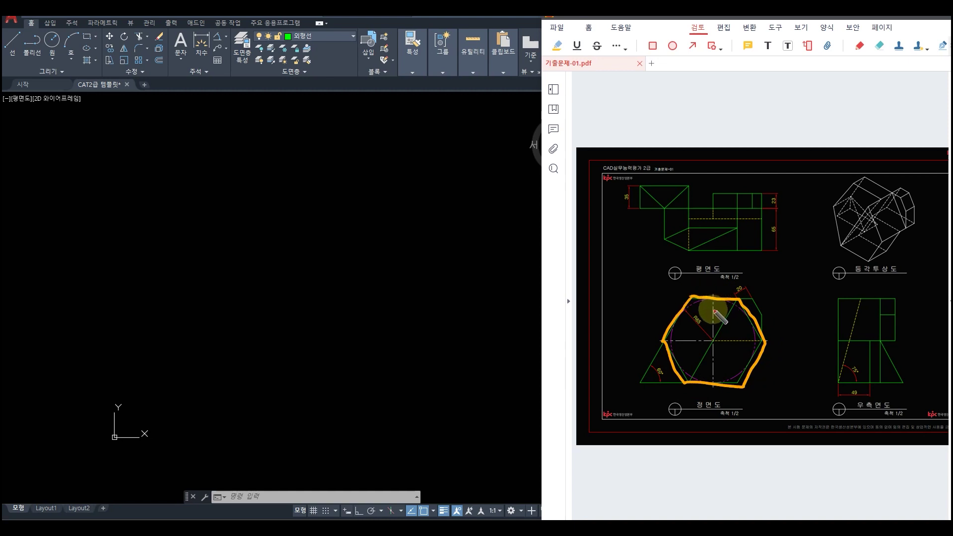
mouse_move(666, 208)
mouse_down()
mouse_move(759, 207)
mouse_move(760, 252)
mouse_move(694, 254)
mouse_move(665, 238)
mouse_up()
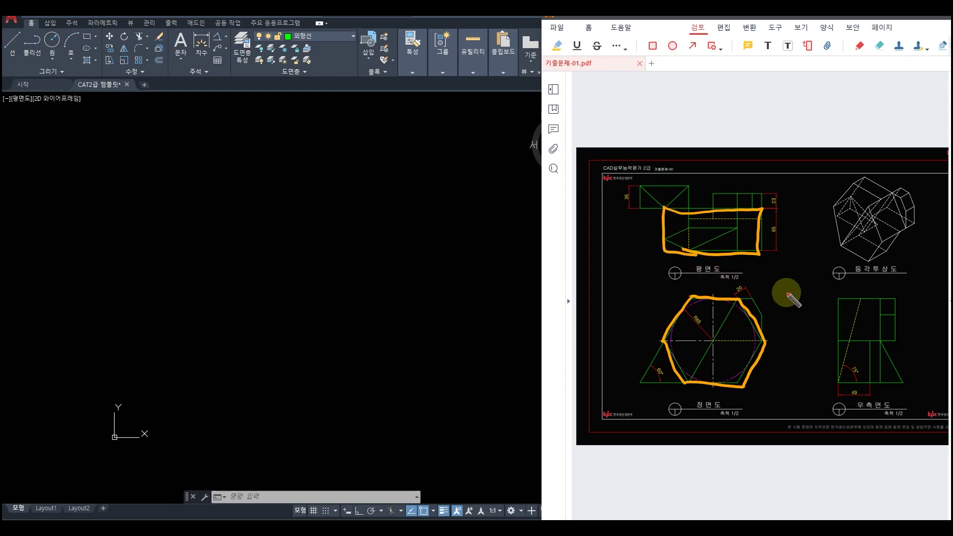
mouse_move(839, 299)
mouse_down()
mouse_move(874, 299)
mouse_move(881, 371)
mouse_move(838, 380)
mouse_up()
drag(839, 299, 837, 380)
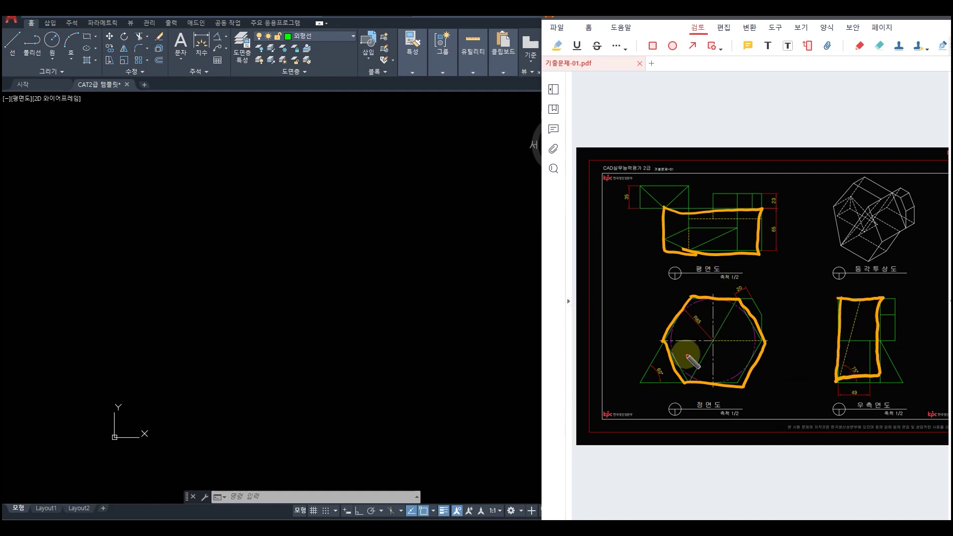
mouse_move(665, 348)
mouse_down()
mouse_move(639, 386)
mouse_move(688, 383)
mouse_up()
mouse_move(639, 205)
mouse_down()
mouse_move(685, 188)
mouse_move(646, 212)
mouse_up()
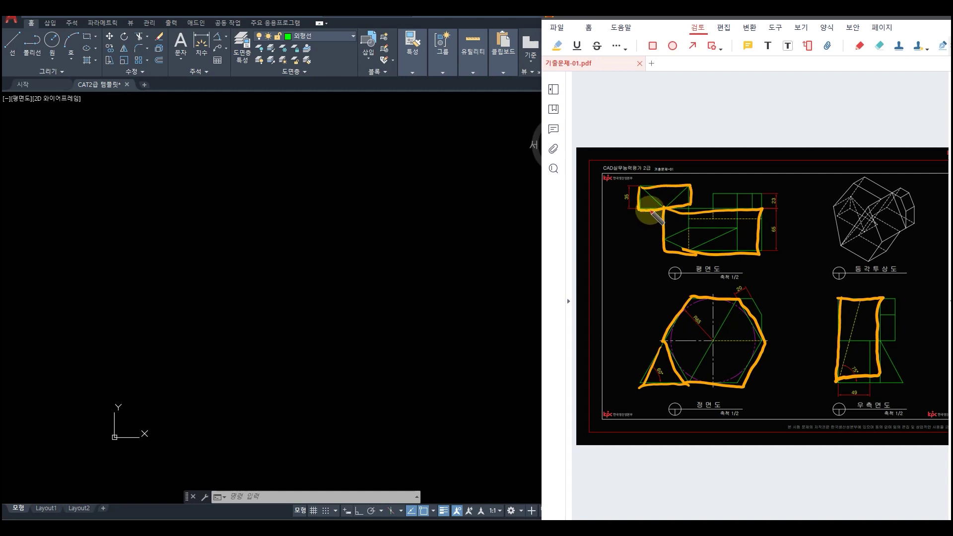
drag(893, 357, 903, 386)
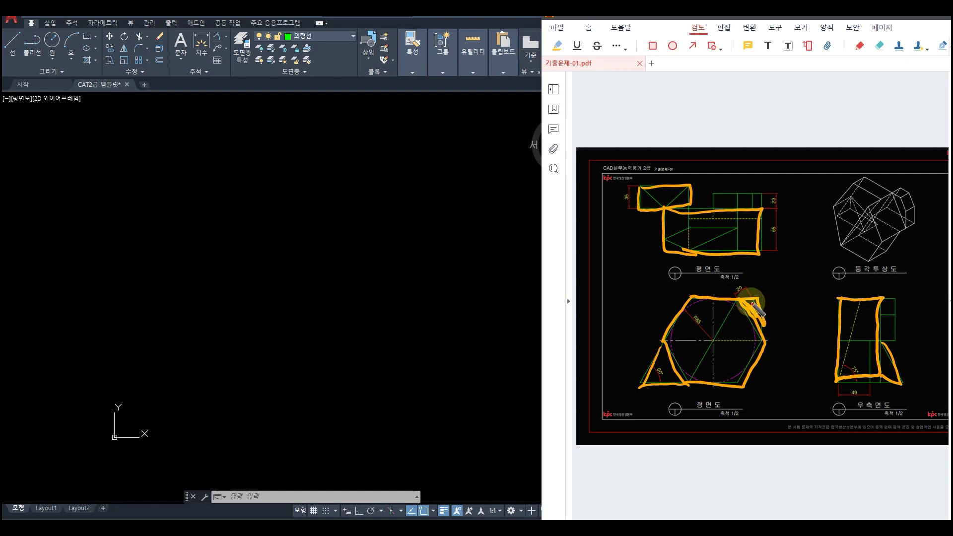
mouse_move(713, 199)
mouse_down()
mouse_move(760, 197)
mouse_move(715, 207)
mouse_up()
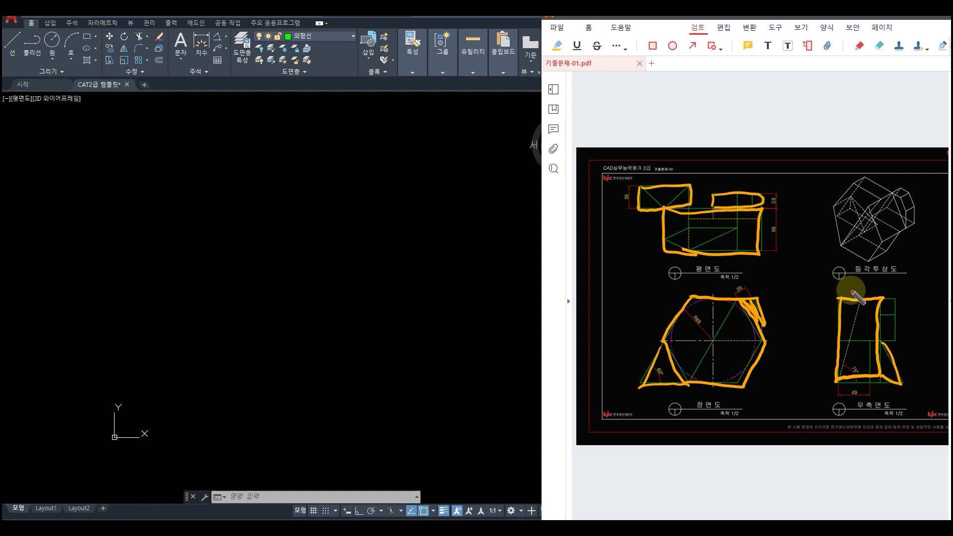
drag(895, 299, 894, 341)
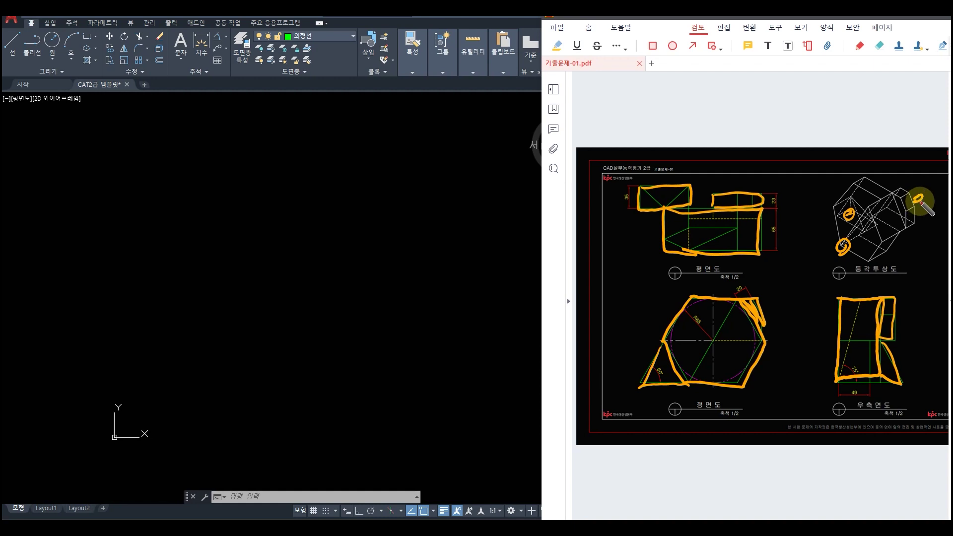
drag(912, 202, 913, 208)
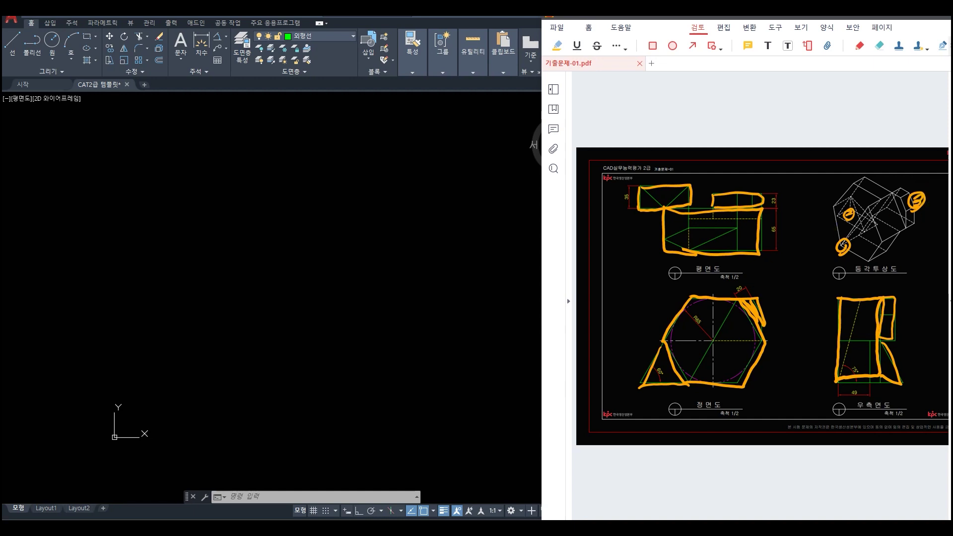
key(Escape)
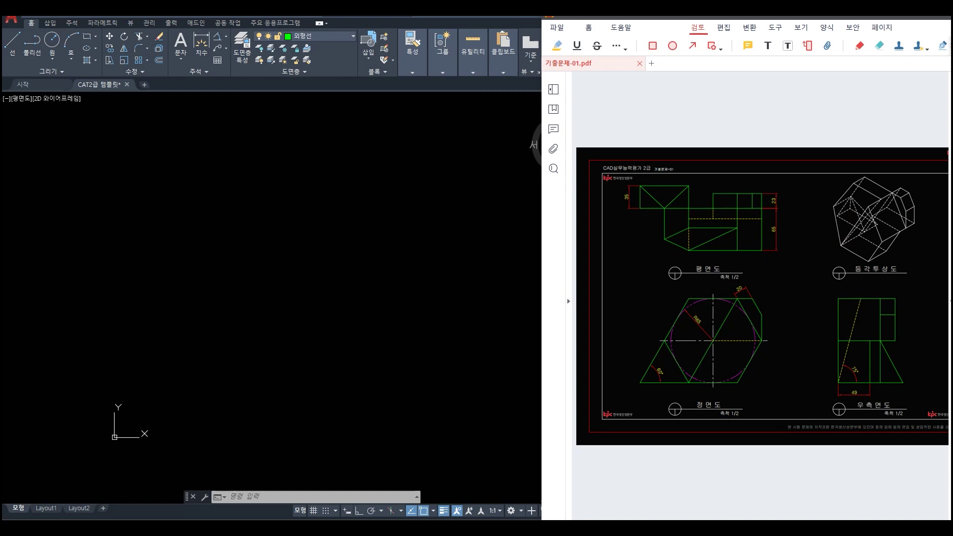
- Draw a circle with a radius of 65 in the empty drawing area as the base of the front view
click(347, 255)
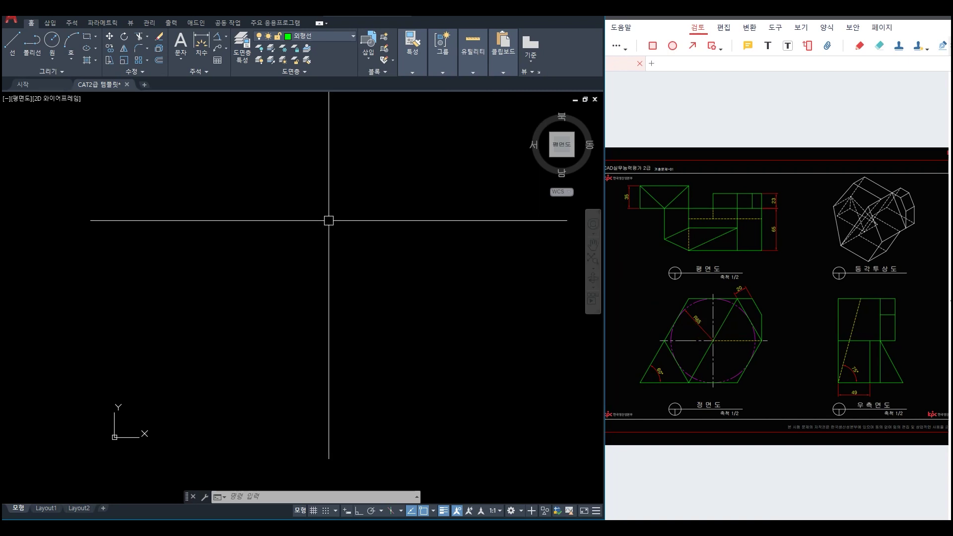
text(c)
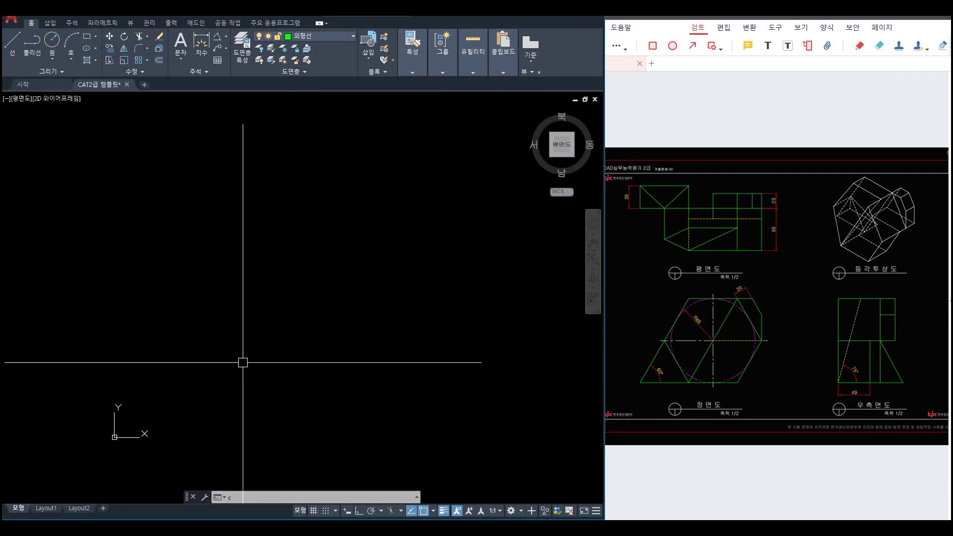
key(Return)
click(232, 346)
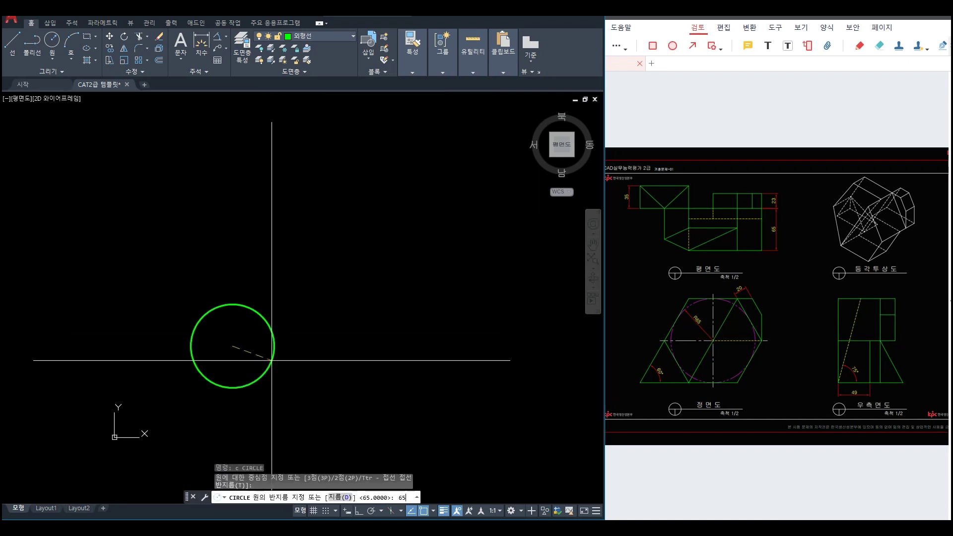
key(Return)
scroll(228, 358, up, 6)
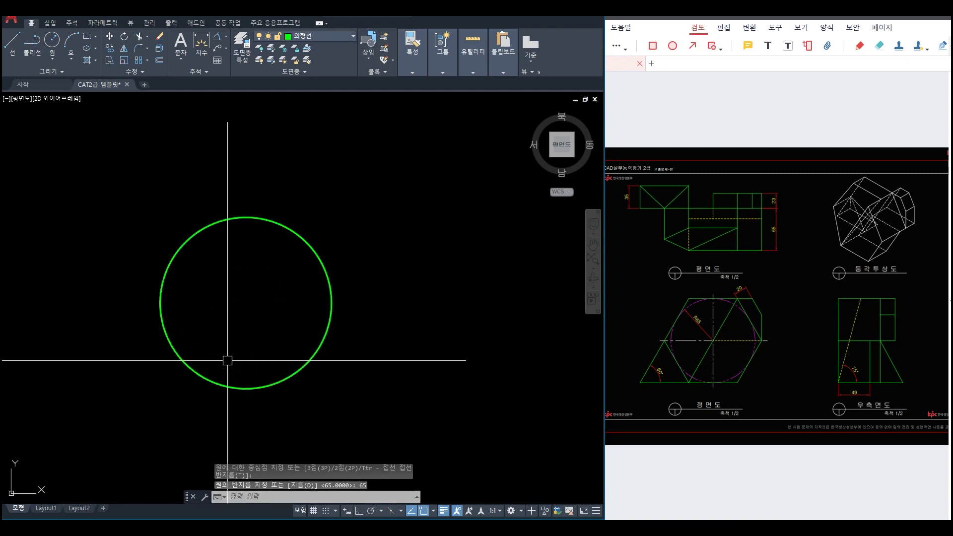
- Draw a 6-sided polygon circumscribed about the circle, centered on the circle's center with radius 65
text(polygon)
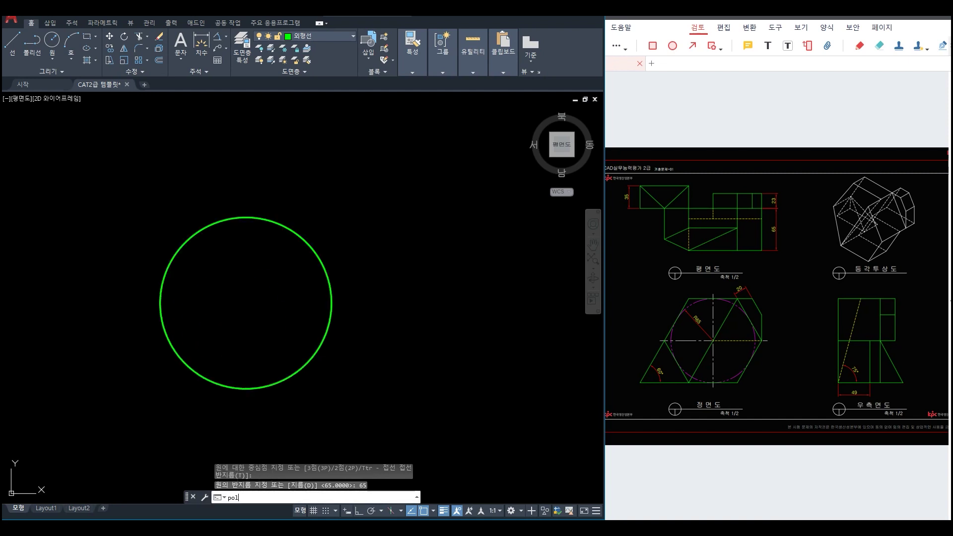
key(Return)
key(Return)
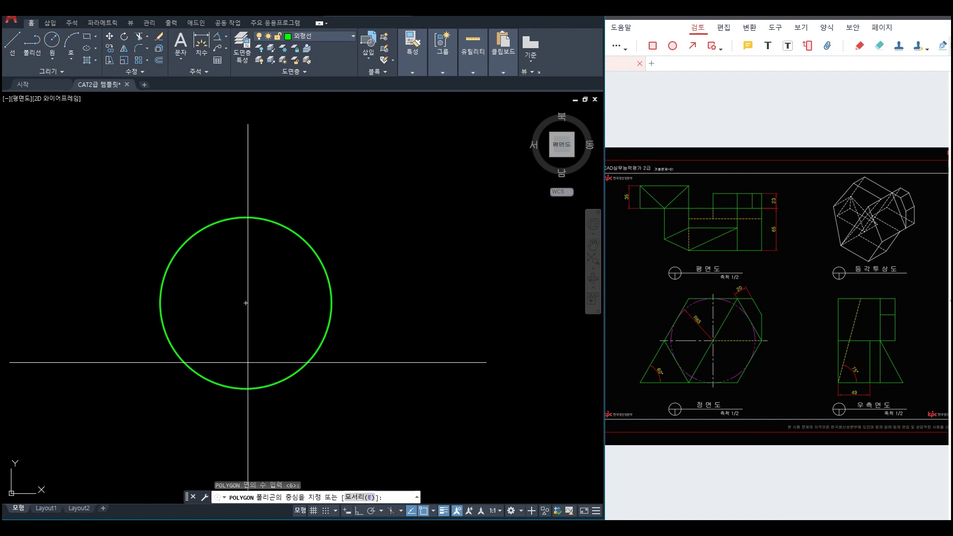
click(246, 303)
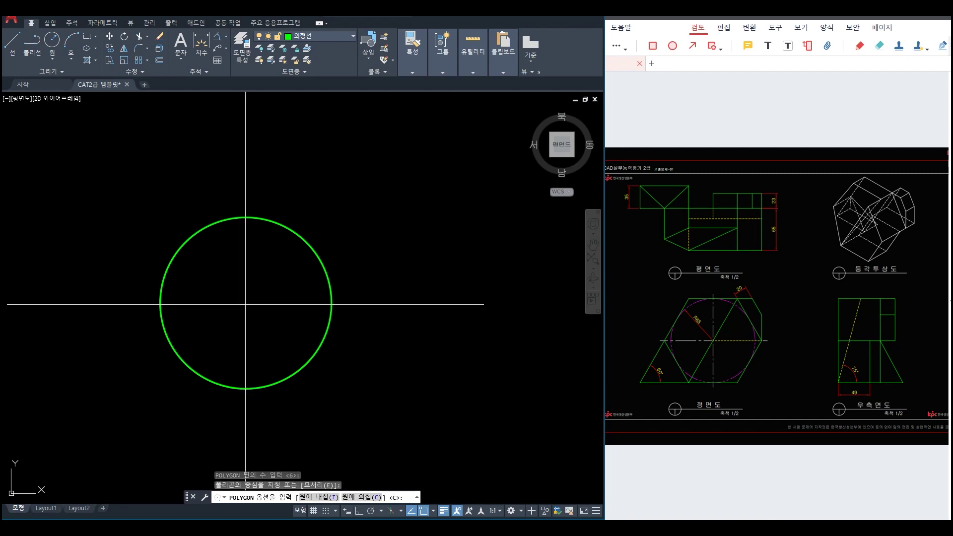
text(c)
key(Return)
text(65)
key(Return)
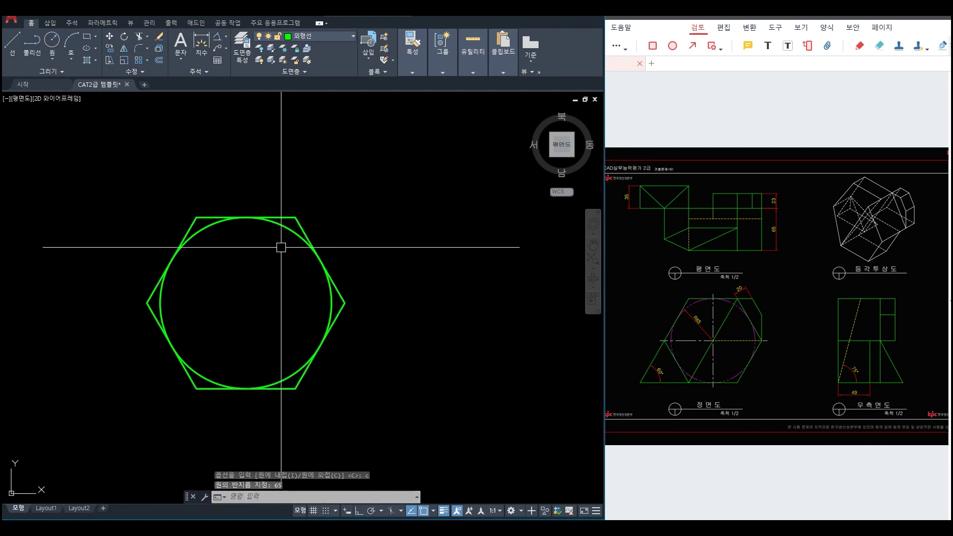
- Move the circle to the 가상선 (phantom line) layer
click(295, 233)
click(338, 35)
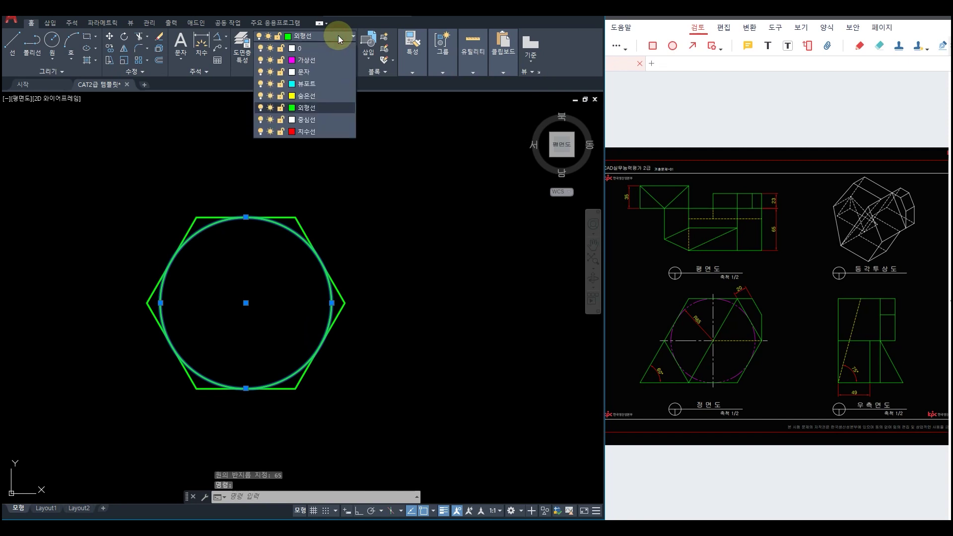
click(309, 64)
key(Escape)
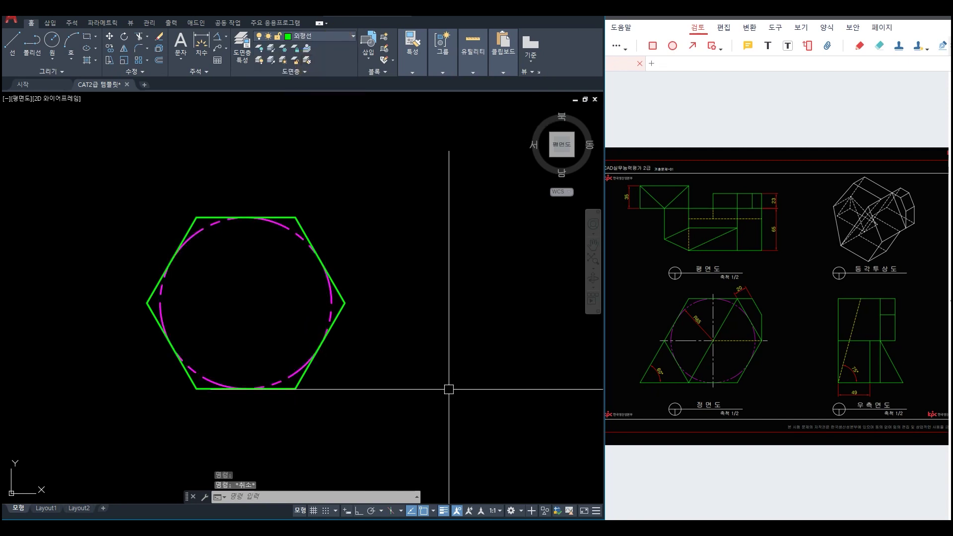
- Draw a horizontal line between the hexagon's side corners and a vertical line between the midpoints of its upper and lower edges
text(l)
key(Return)
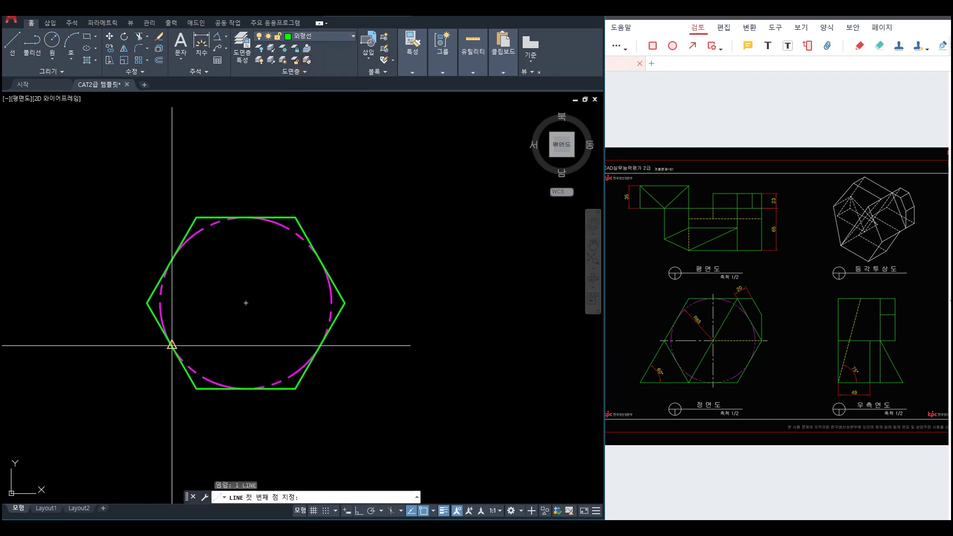
click(147, 303)
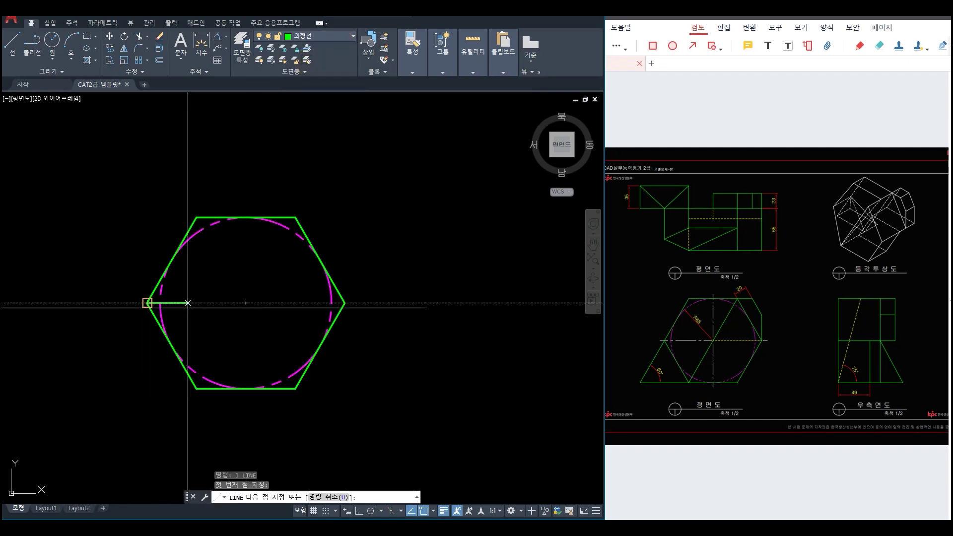
click(345, 303)
key(Return)
key(Return)
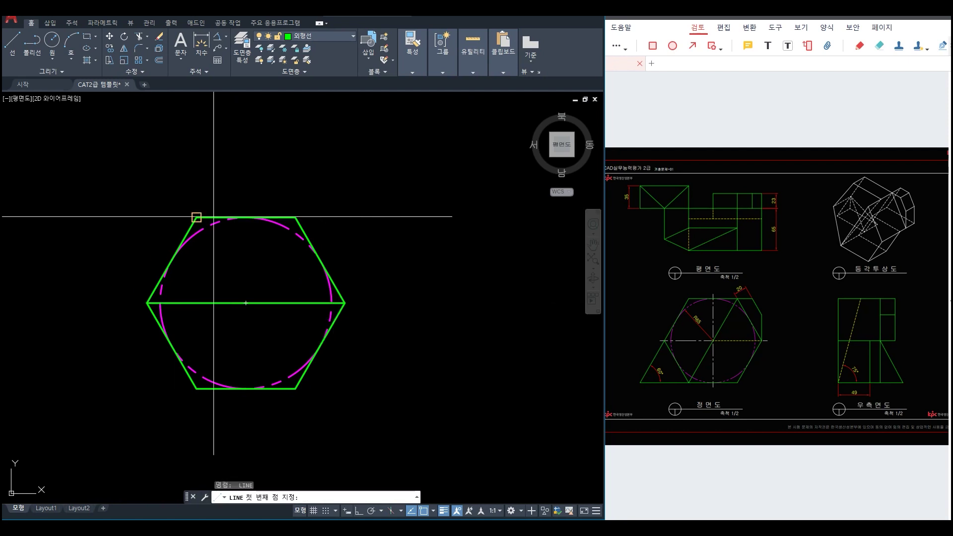
click(246, 217)
click(246, 388)
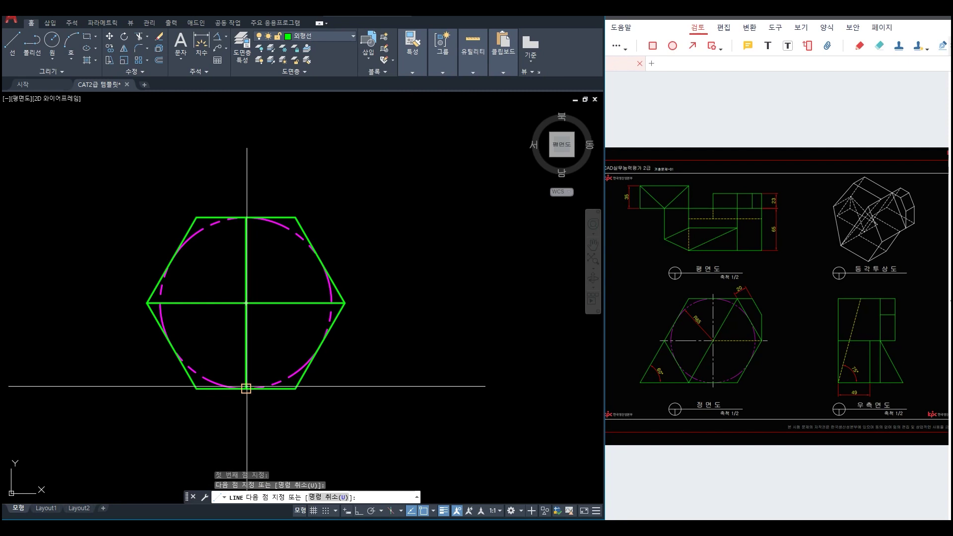
key(Return)
- Move the two crossing lines inside the hexagon to the 중심선 (center line) layer
click(277, 319)
click(235, 281)
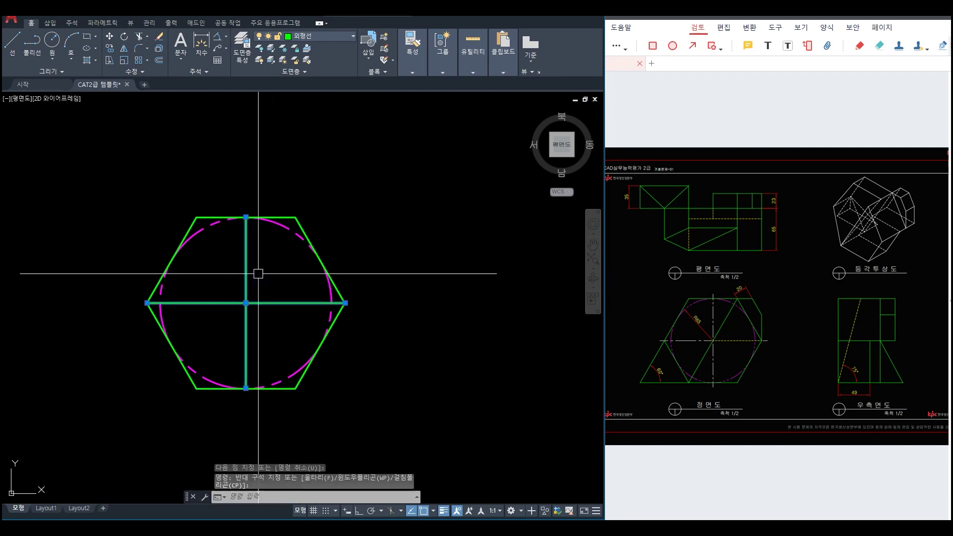
click(335, 34)
click(317, 120)
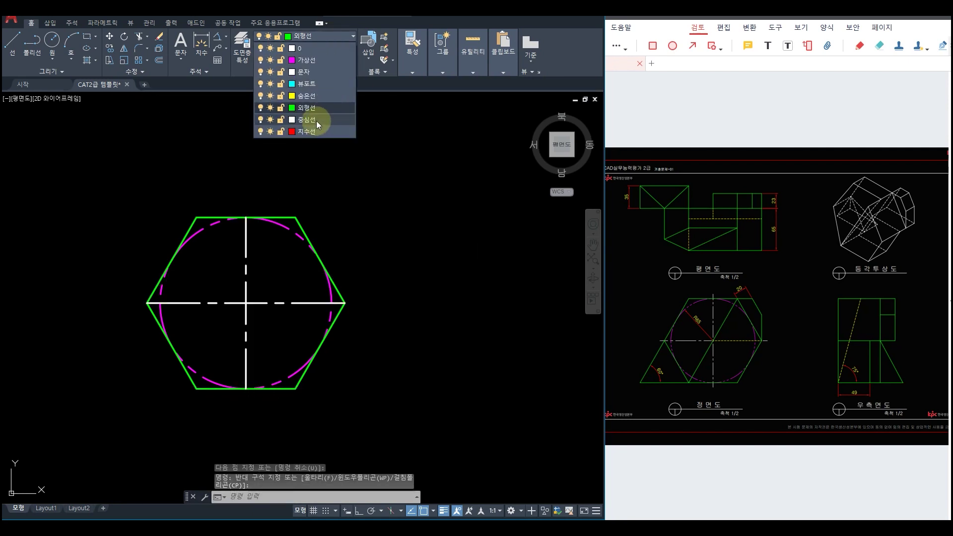
key(Escape)
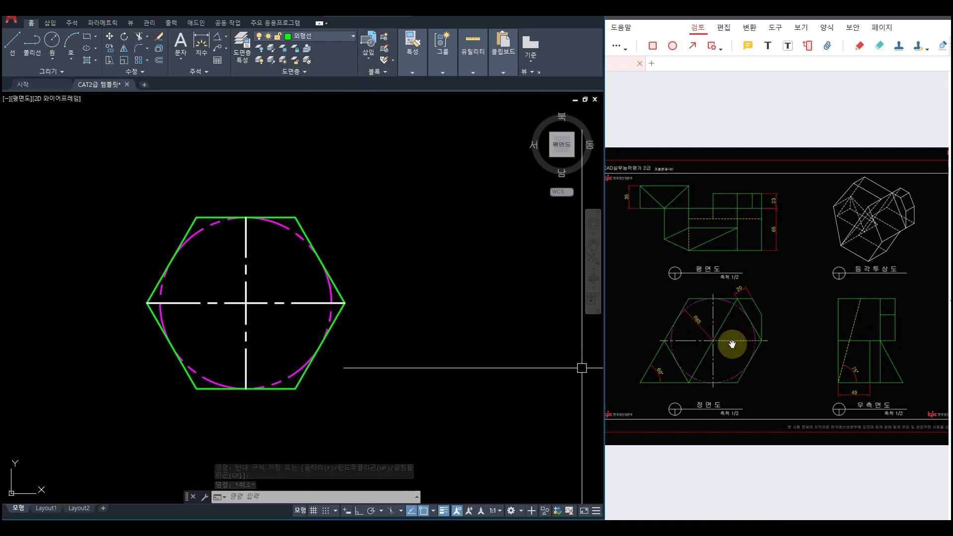
- Break the horizontal center line at the hexagon's center and move its right half to the 숨은선 (hidden line) layer
click(133, 72)
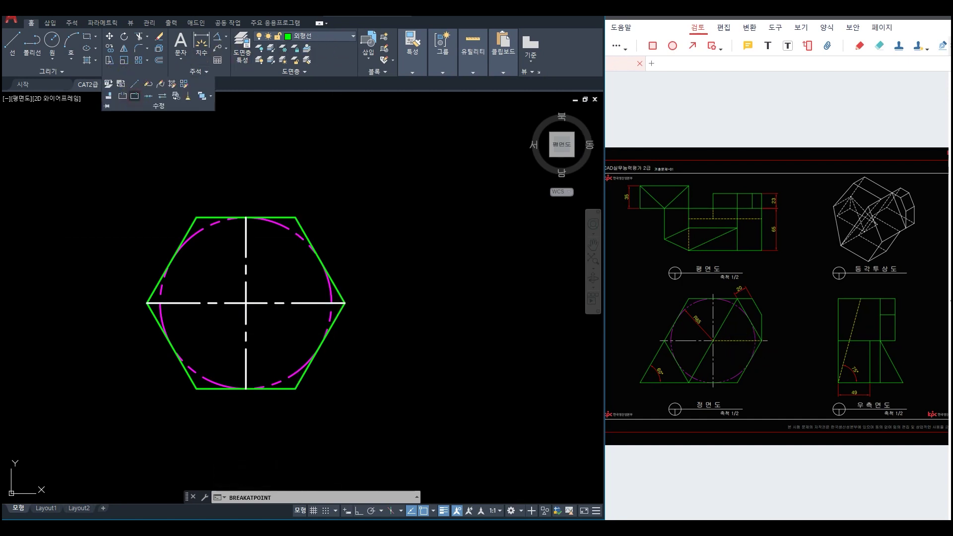
click(135, 96)
click(305, 303)
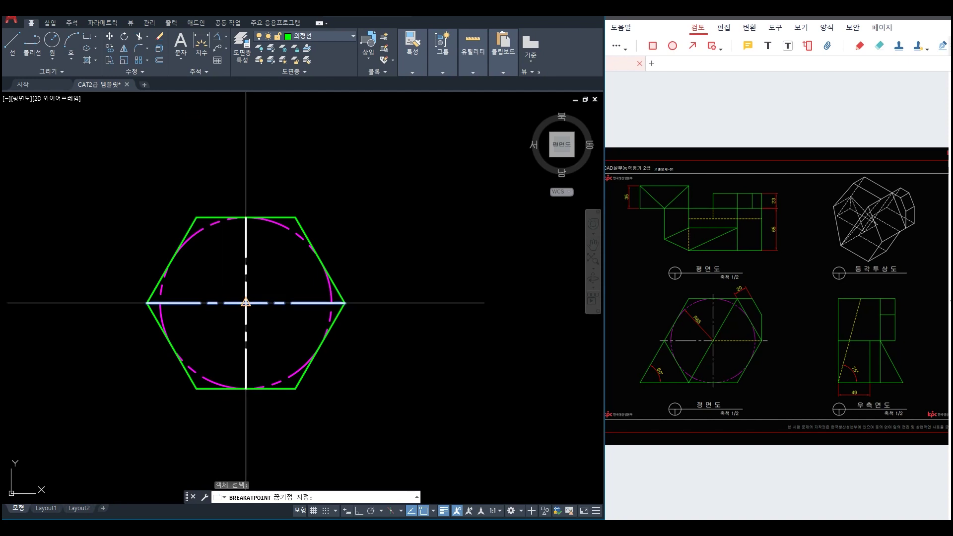
click(246, 302)
click(272, 303)
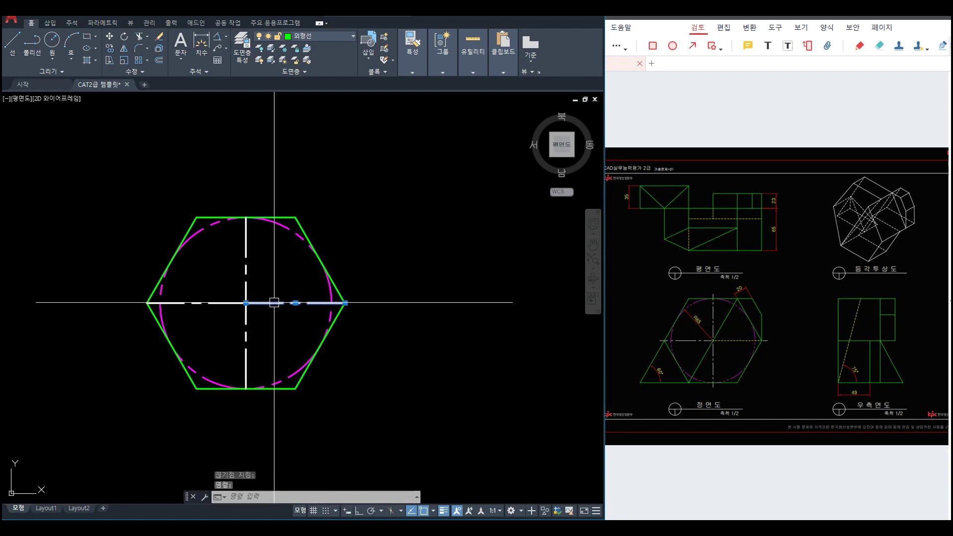
click(322, 34)
click(316, 97)
key(Escape)
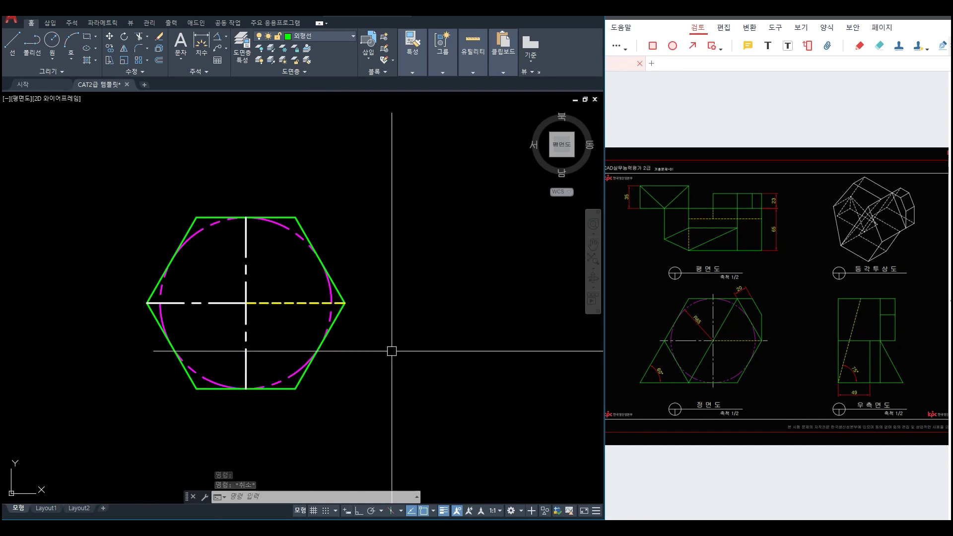
- With ortho mode on, project vertical rays upward from the hexagon's left and upper-left corners
scroll(392, 351, down, 4)
key(Return)
scroll(326, 298, up, 4)
click(323, 389)
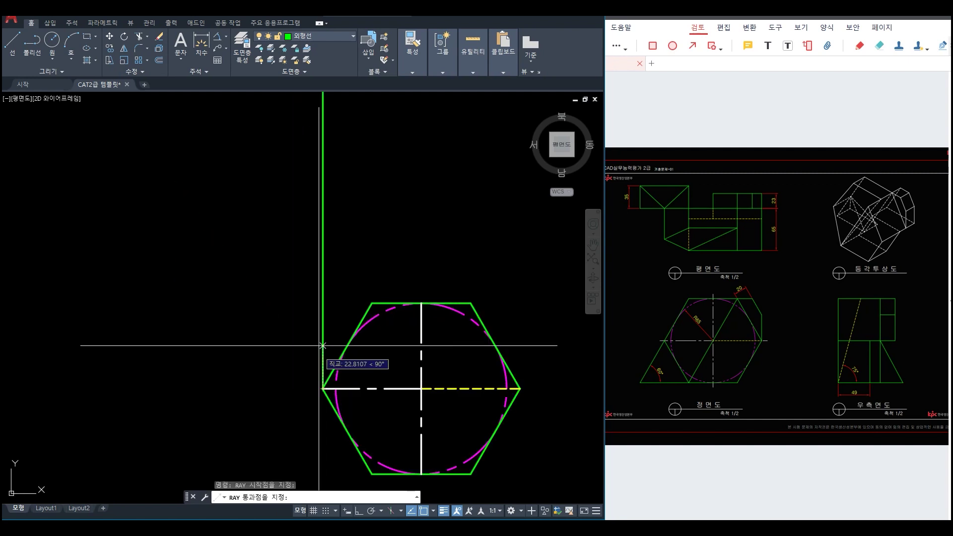
key(F8)
click(323, 294)
key(Return)
middle_drag(427, 280, 304, 292)
key(Return)
click(248, 315)
click(249, 260)
key(Return)
- Project vertical rays upward from the hexagon's upper-right and right corners
key(Return)
click(347, 315)
click(348, 260)
key(Return)
key(Return)
click(398, 400)
click(404, 331)
key(Return)
- Draw a horizontal line across the four vertical rays above the hexagon as the top view's lower edge
scroll(404, 343, down, 4)
mouse_move(404, 343)
middle_down()
mouse_move(422, 356)
mouse_move(391, 354)
middle_up()
text(l)
key(Return)
click(250, 288)
click(374, 287)
key(Return)
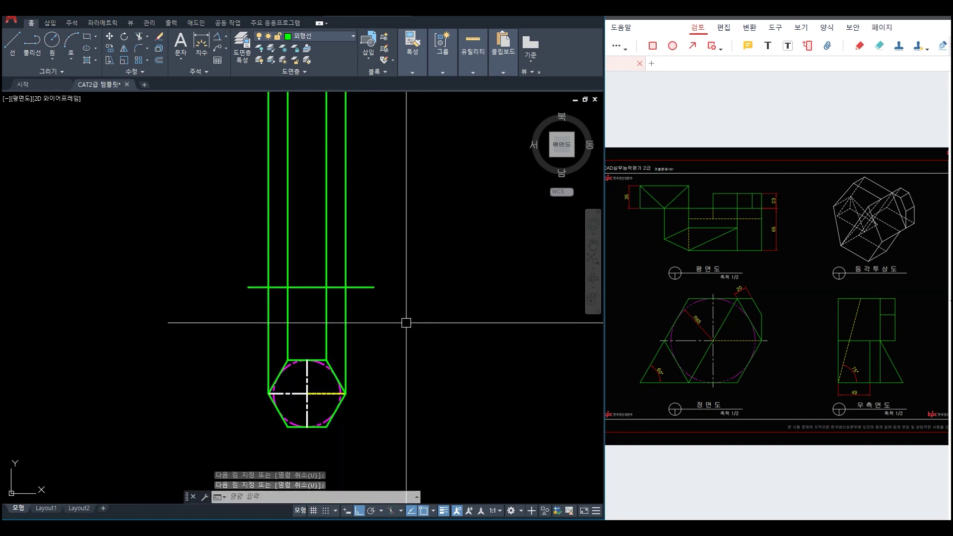
key(Escape)
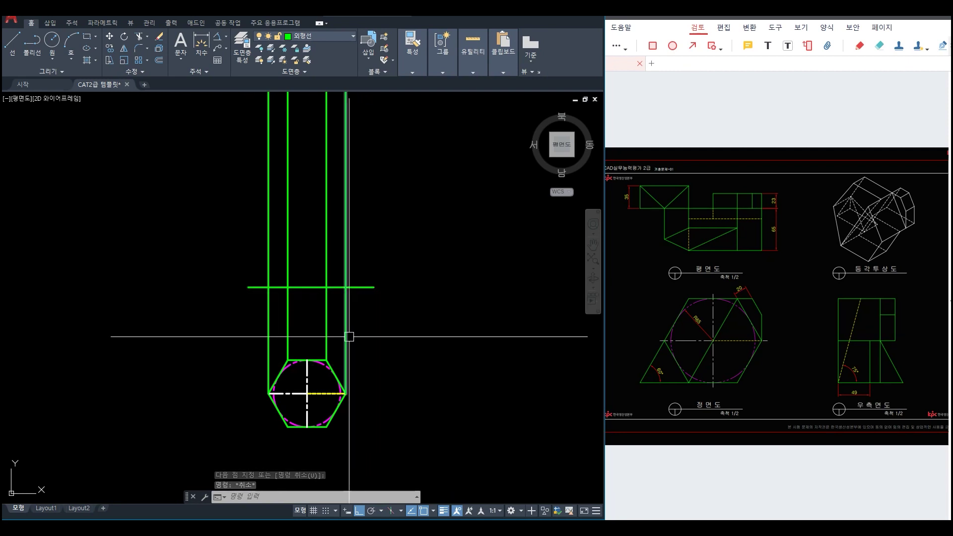
- Offset the horizontal line upward by 65 for the top view's upper edge
text(o)
key(Return)
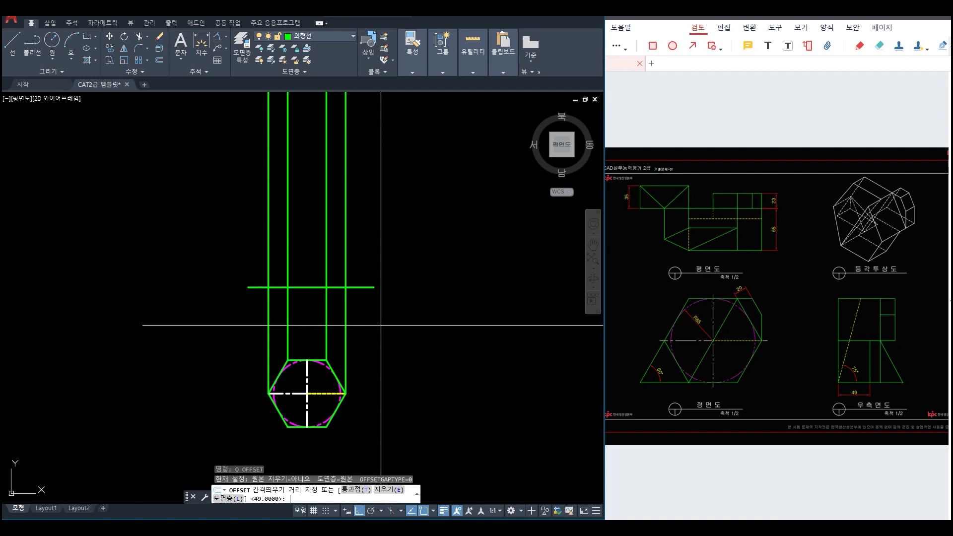
text(65)
key(Return)
click(360, 287)
click(364, 254)
key(Escape)
- Trim the vertical rays below and above the two horizontal lines, using those lines as cutting edges
scroll(341, 276, up, 2)
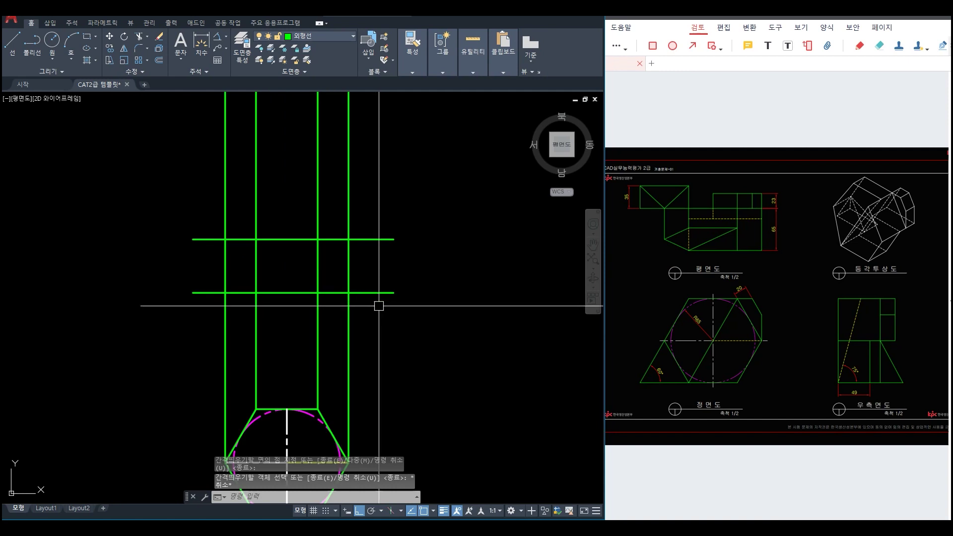
text(tr)
key(Return)
click(415, 323)
click(379, 240)
key(Return)
click(271, 329)
click(206, 336)
click(440, 209)
click(156, 177)
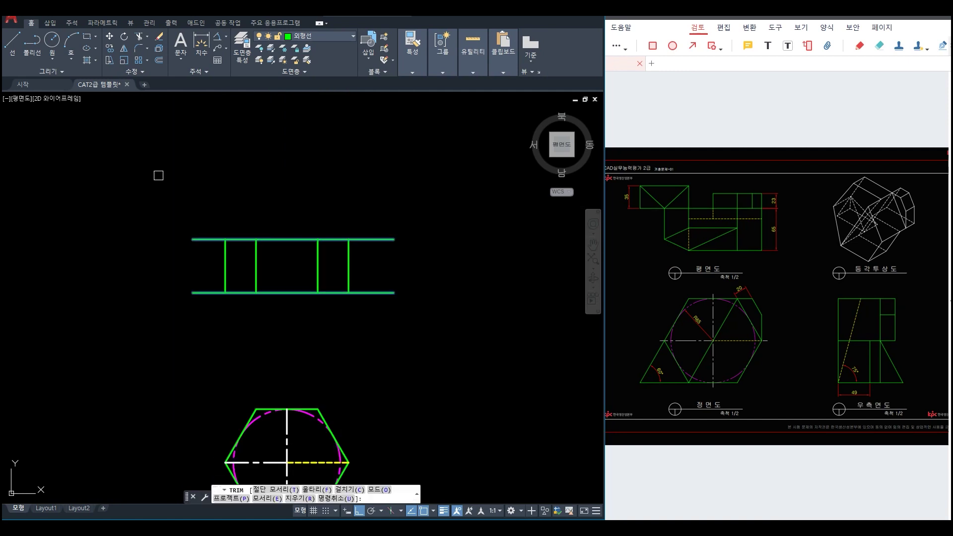
key(Escape)
- Trim the overhanging ends of the two horizontal lines back to the outermost vertical lines of the top view
text(tr)
key(Return)
click(348, 270)
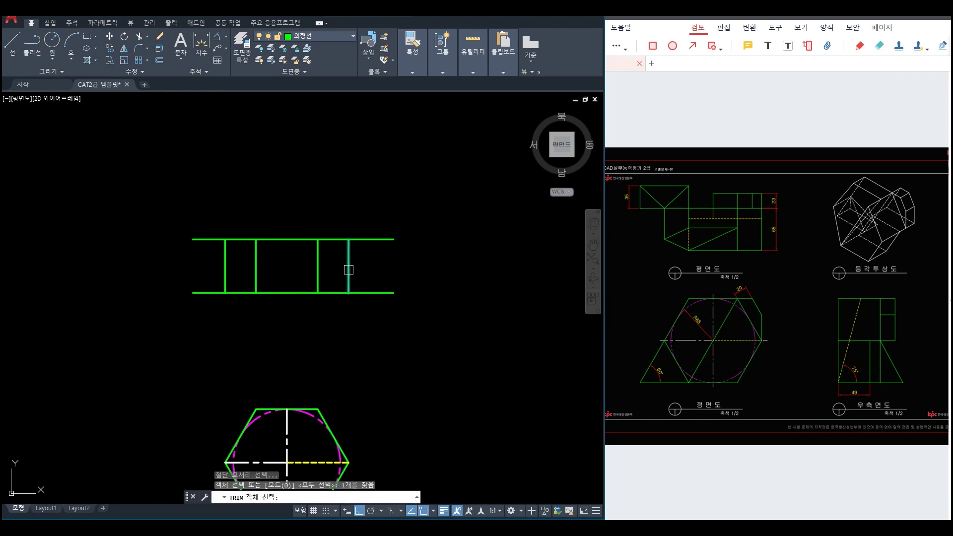
click(226, 268)
key(Return)
click(440, 341)
click(383, 222)
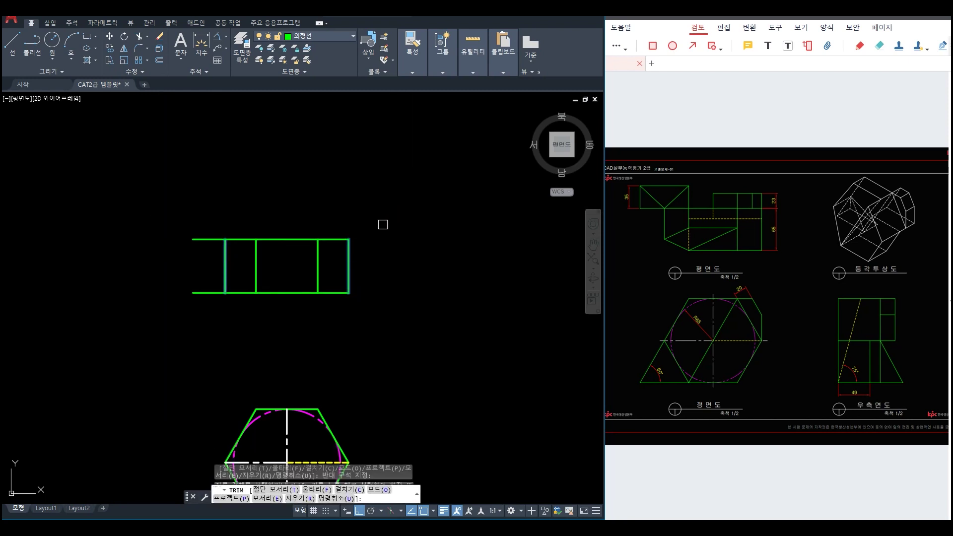
click(172, 212)
key(Escape)
- Project horizontal rays to the right from the top view's lower-right and upper-right corners
scroll(299, 266, down, 2)
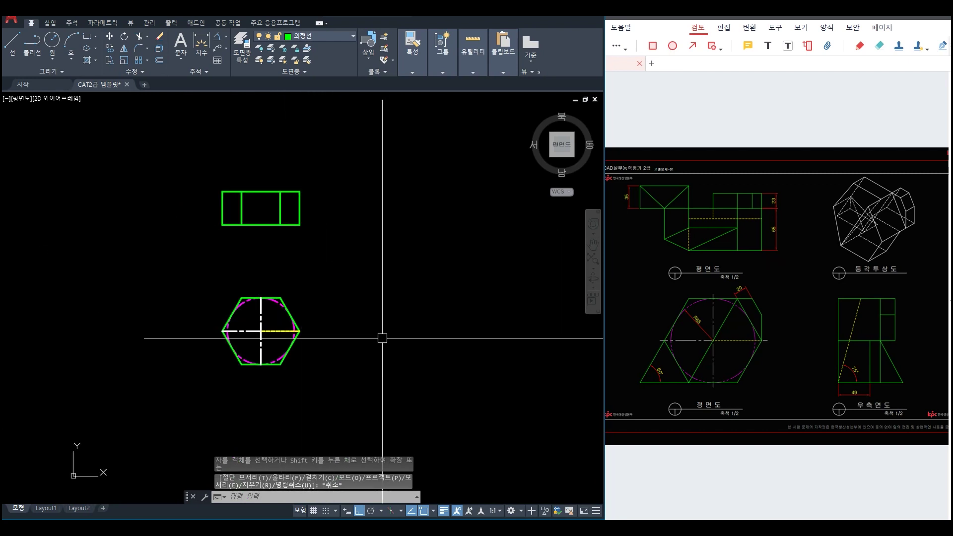
text(ray)
key(Return)
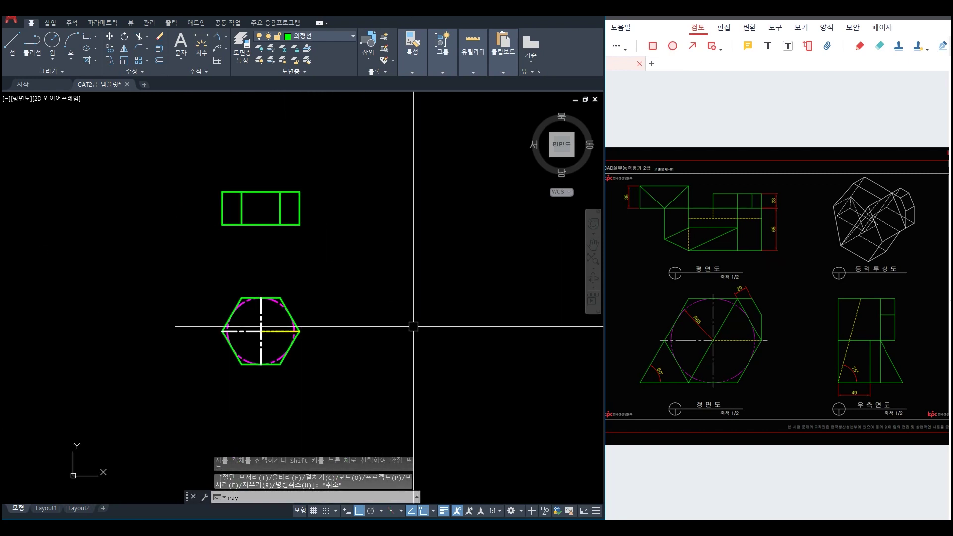
click(300, 225)
click(347, 225)
key(Return)
key(Return)
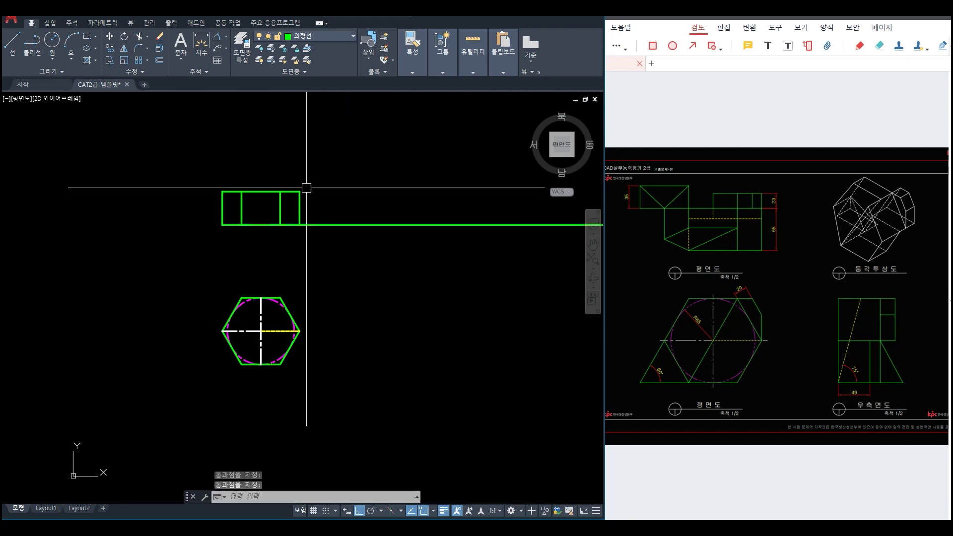
click(300, 192)
click(366, 191)
key(Return)
- Draw a long vertical line crossing both horizontal rays to the right of the top and front views
middle_drag(453, 314, 373, 314)
key(l)
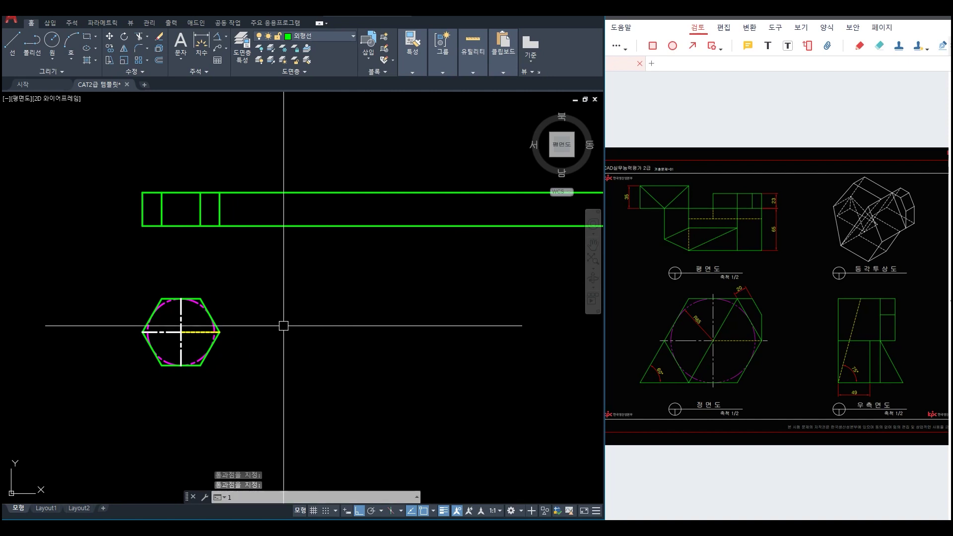
key(space)
click(291, 170)
click(291, 404)
key(space)
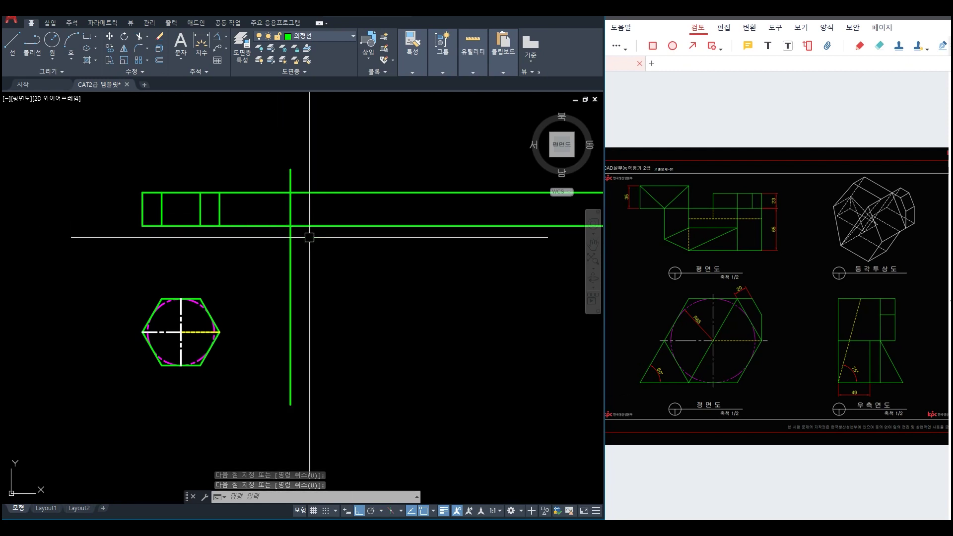
- Draw a 45-degree construction line through the intersection of the long vertical line and the lower horizontal ray from the top view
text(xl)
key(space)
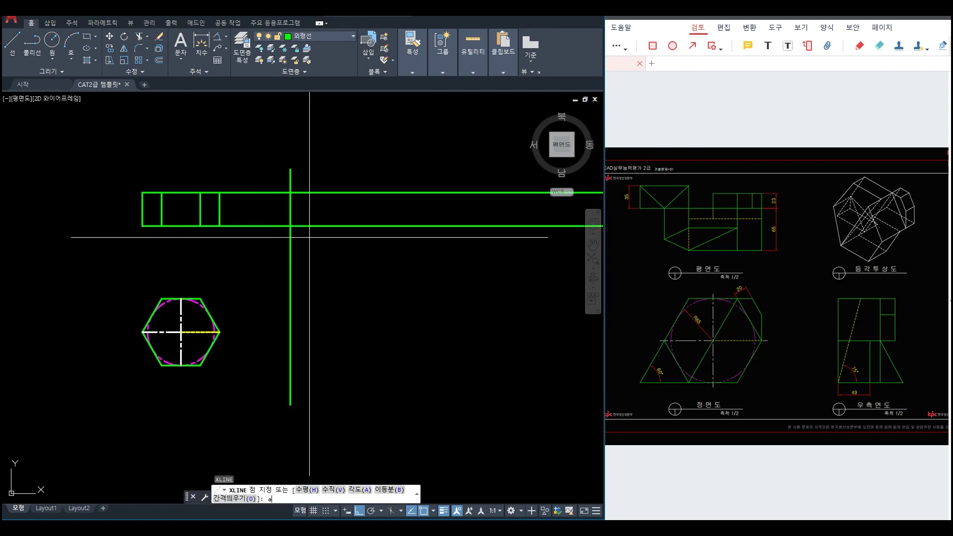
key(space)
key(space)
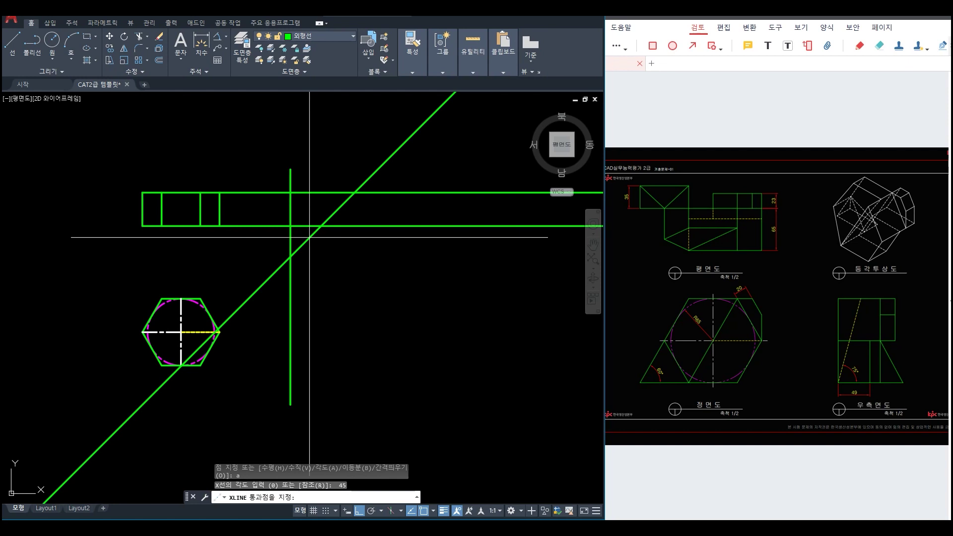
click(291, 226)
key(Escape)
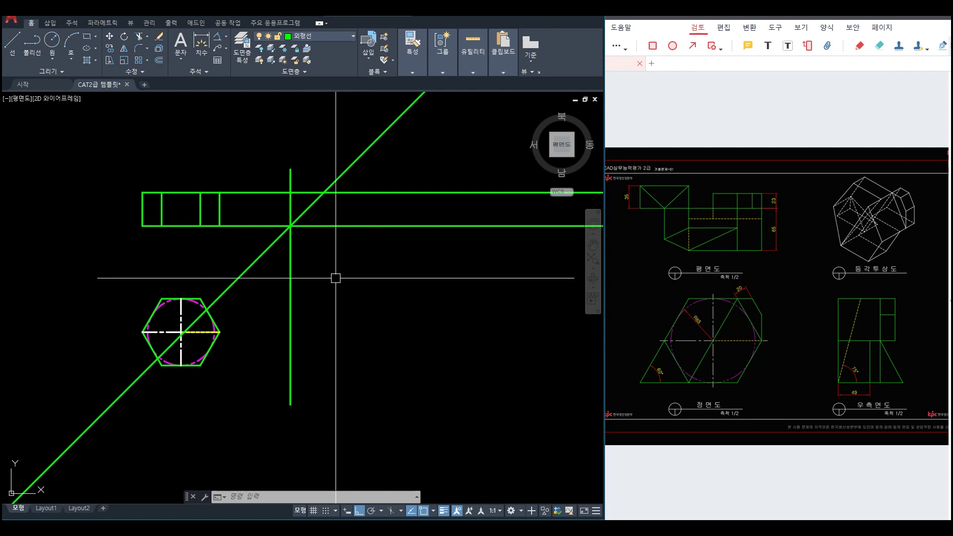
- Project a ray down from where the 45-degree line meets the upper horizontal ray, and one rightward from the hexagon's upper-right corner
key(Return)
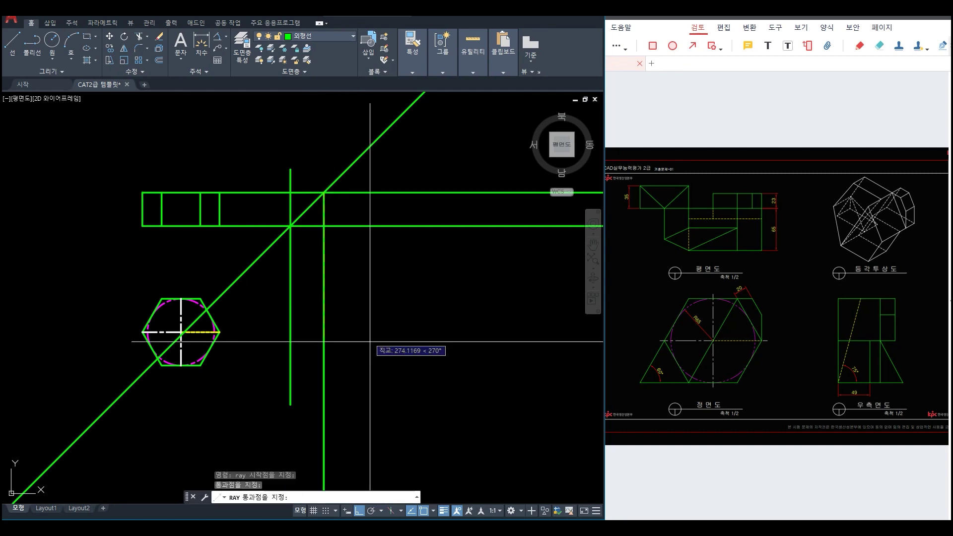
scroll(229, 329, up, 2)
click(184, 281)
click(229, 281)
key(Return)
- Project horizontal rays to the right from the hexagon's right vertex and its lower-right corner
key(Return)
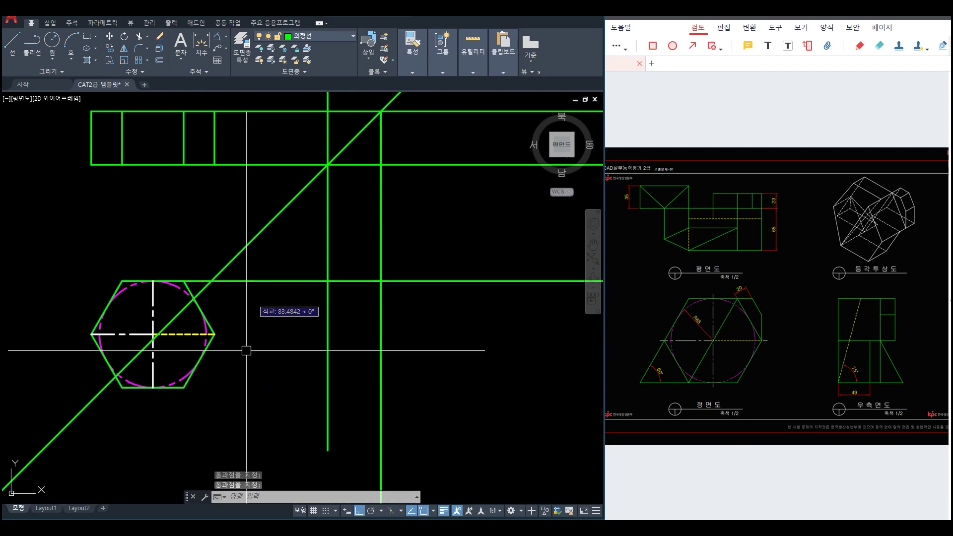
click(213, 334)
click(256, 339)
key(Return)
key(Return)
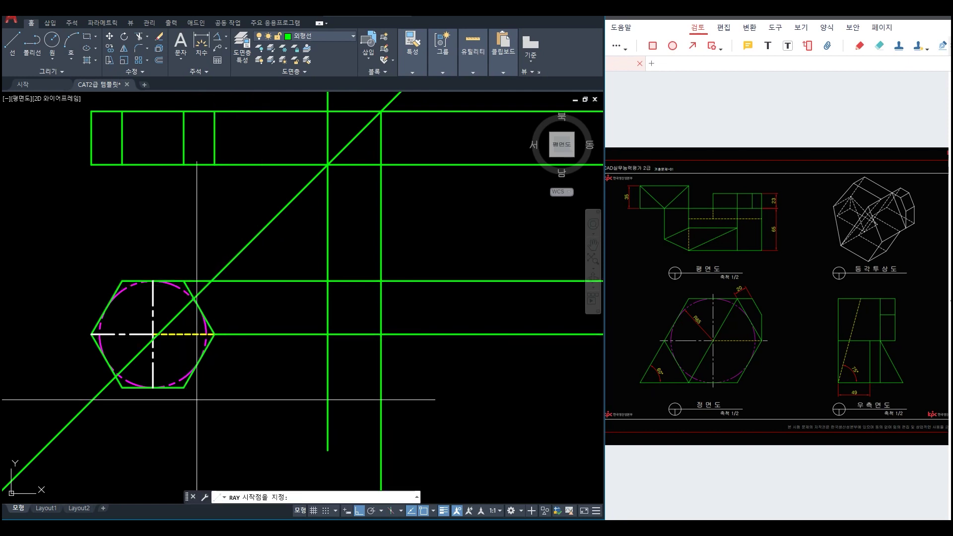
click(184, 387)
click(193, 387)
key(Return)
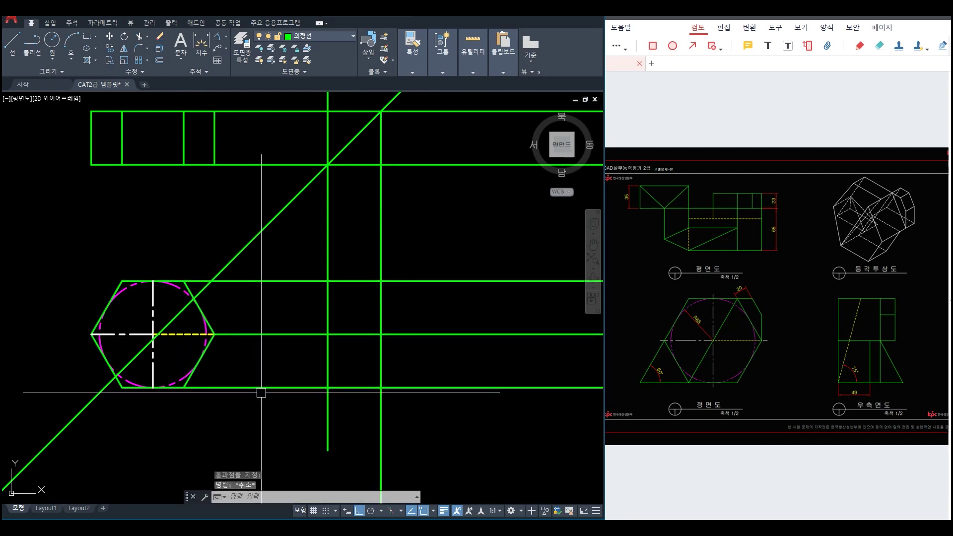
- Trim the projection rays and vertical lines against each other on both outer sides and below the side-view rectangle
text(tr)
key(Return)
click(416, 415)
click(309, 264)
key(Return)
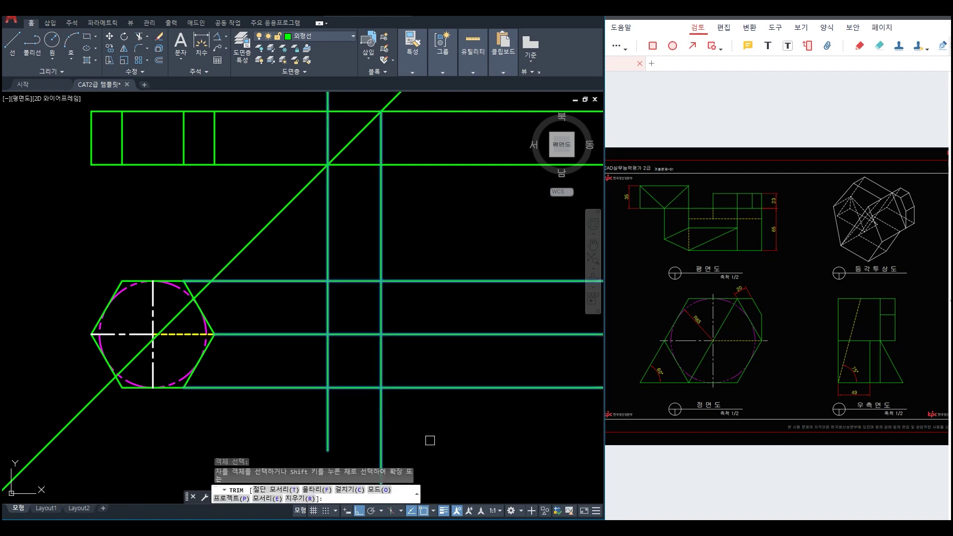
click(443, 250)
click(347, 423)
click(315, 236)
click(296, 362)
click(294, 411)
click(268, 260)
key(Escape)
- Delete the two horizontal projection rays running to the right from the top view
click(266, 188)
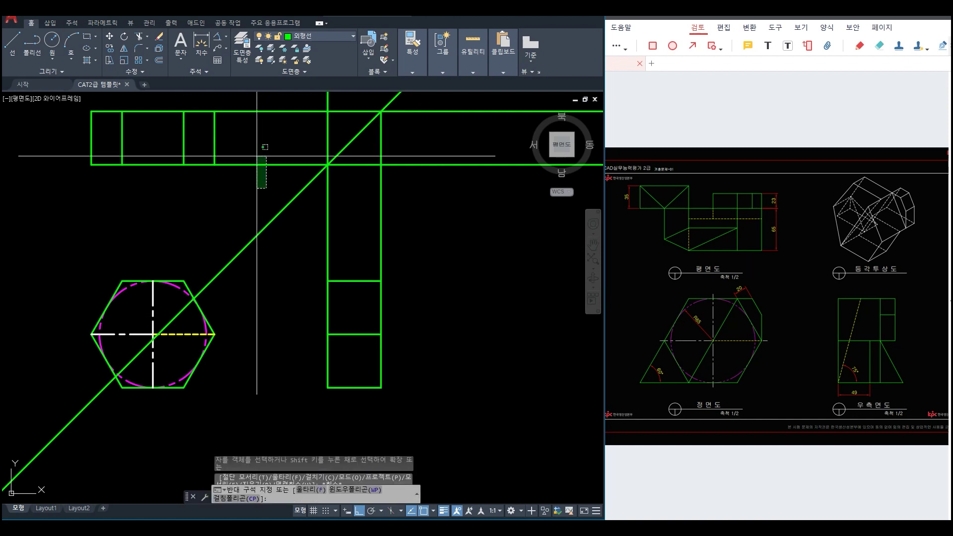
click(248, 103)
key(Delete)
- Trim away the two vertical lines extending above the side-view rectangle
middle_drag(415, 273, 463, 359)
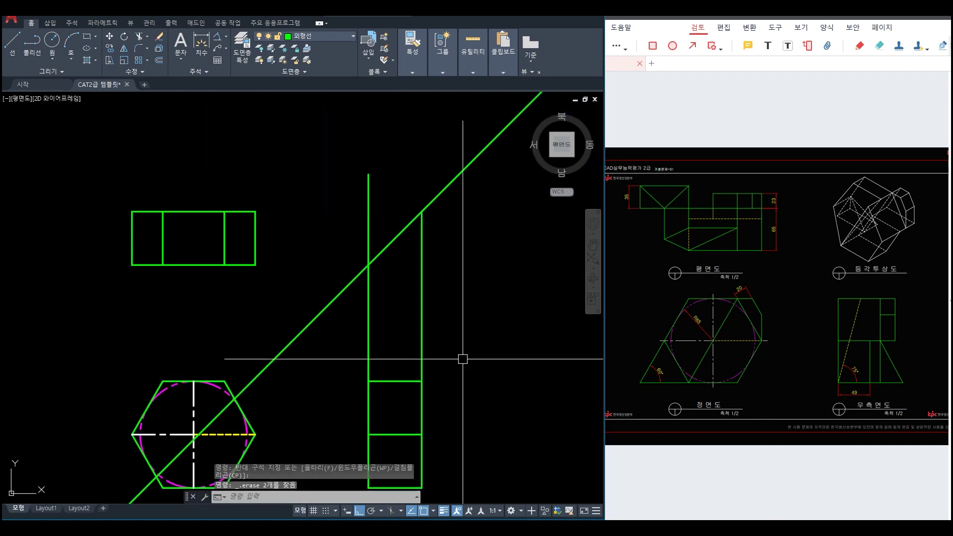
text(tr)
key(Return)
drag(428, 348, 368, 346)
scroll(367, 346, down, 3)
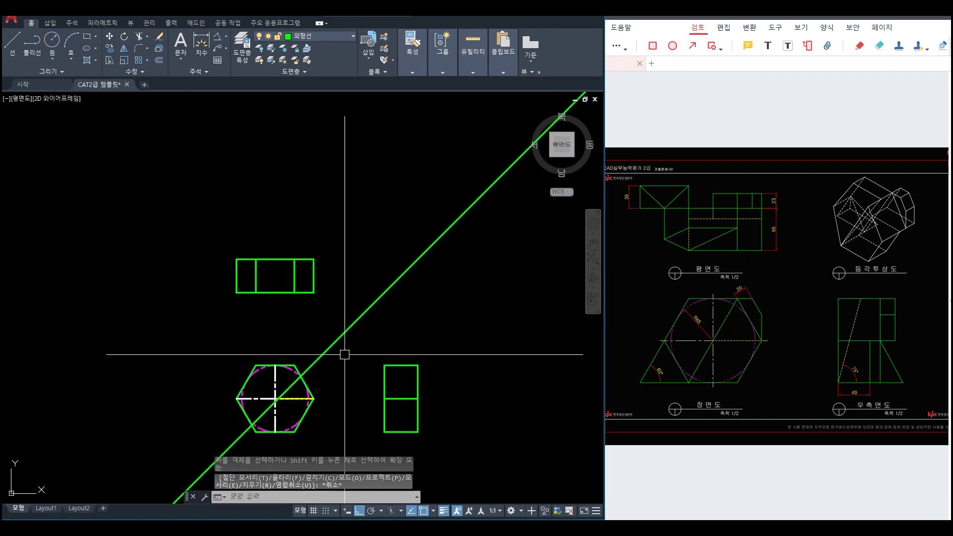
key(Escape)
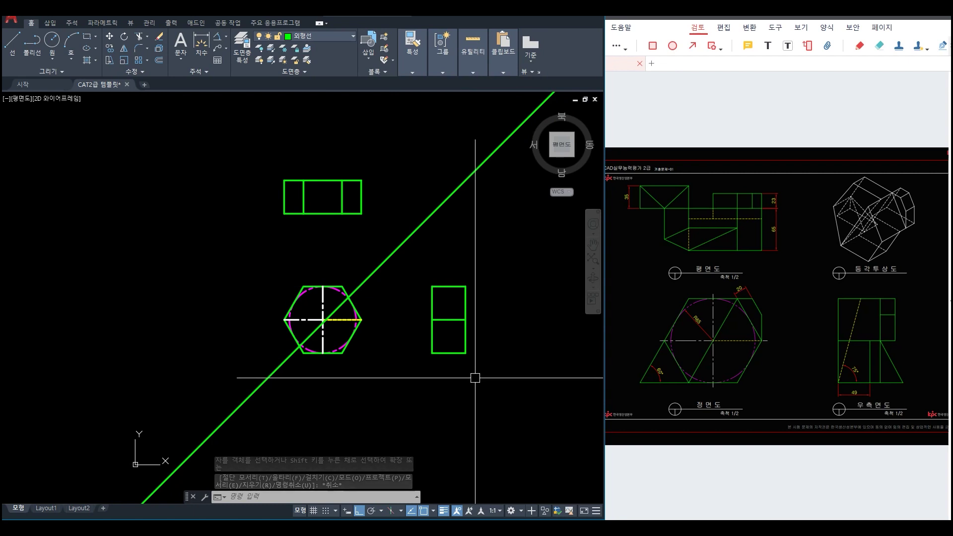
- Explode the front view's hexagon into separate lines
scroll(393, 353, up, 2)
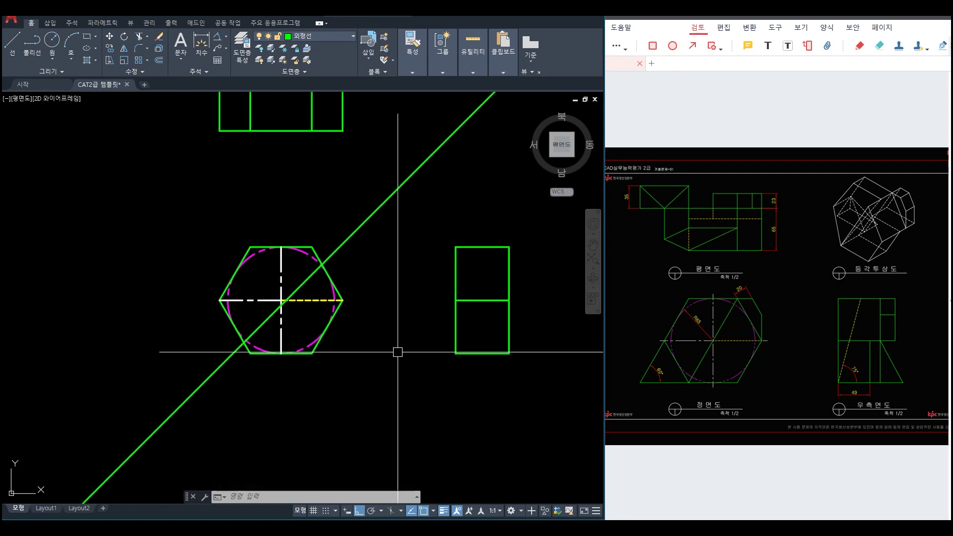
middle_drag(397, 352, 422, 363)
click(651, 383)
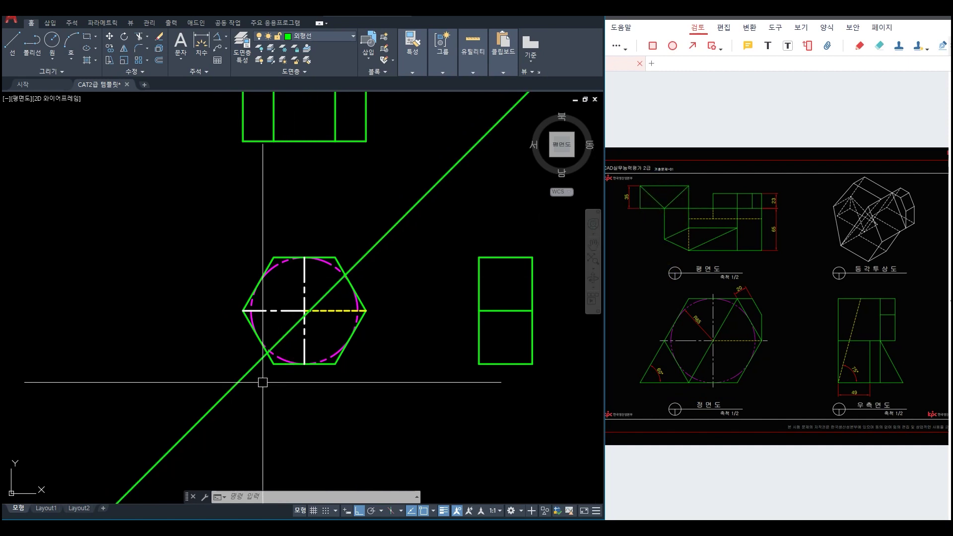
middle_drag(263, 383, 359, 360)
scroll(347, 324, up, 2)
key(Escape)
click(361, 276)
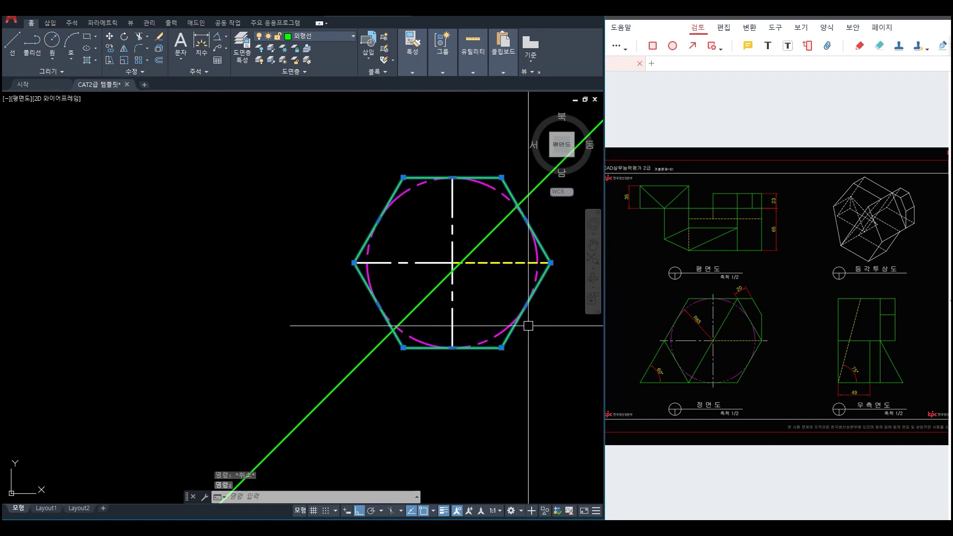
text(x)
key(Return)
key(Escape)
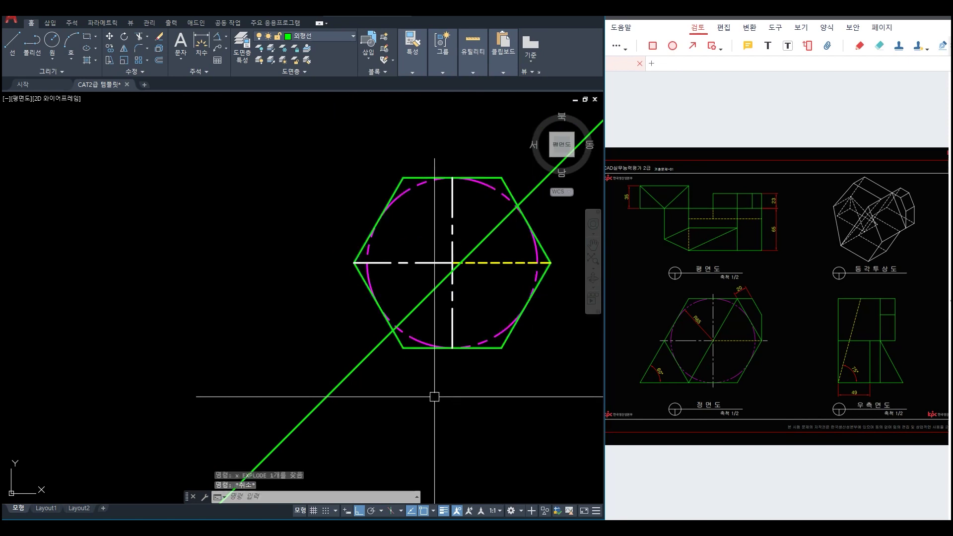
- Fillet the hexagon's upper-left edge with its bottom edge so they meet in a sharp corner at the lower left
text(f)
key(Return)
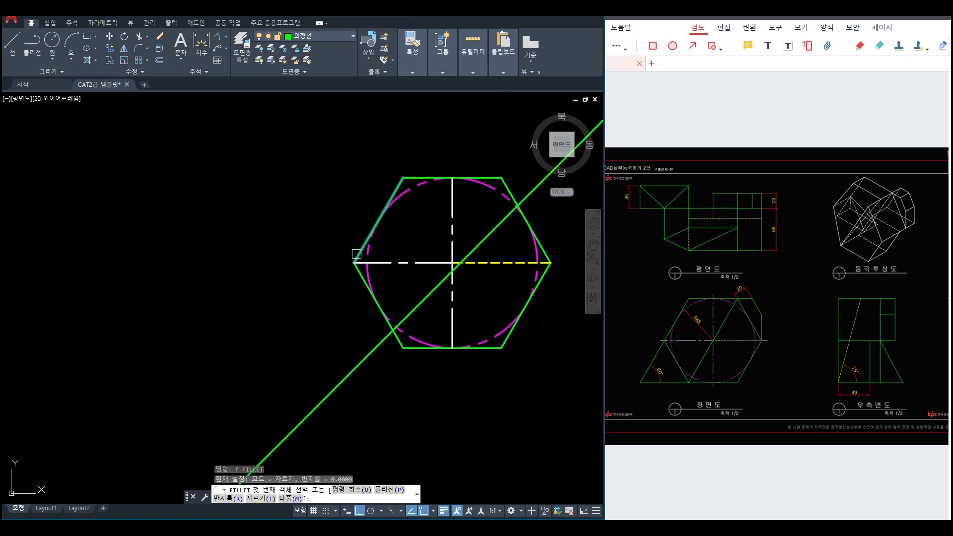
click(357, 253)
click(412, 350)
key(Escape)
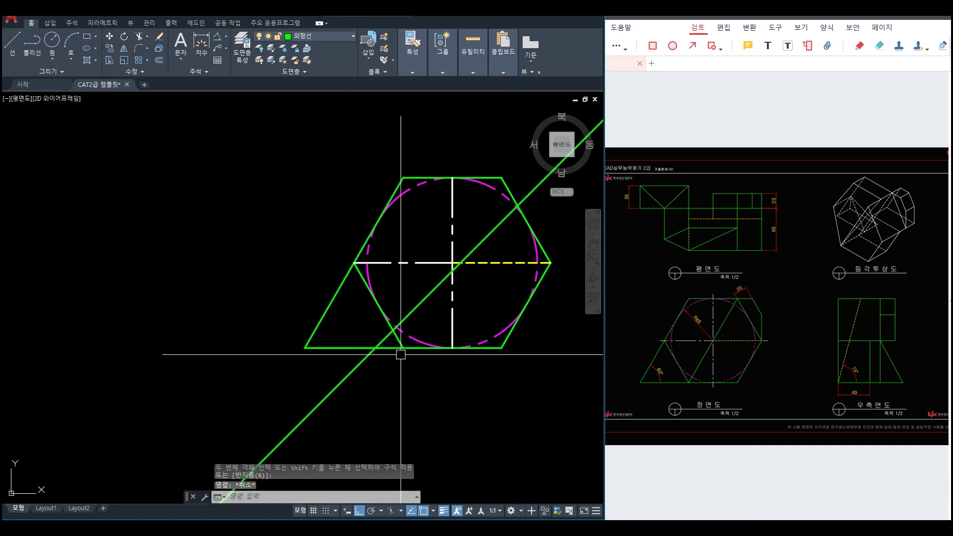
- Project a vertical ray upward from the front view's new lower-left corner past the top view
text(ray)
key(Return)
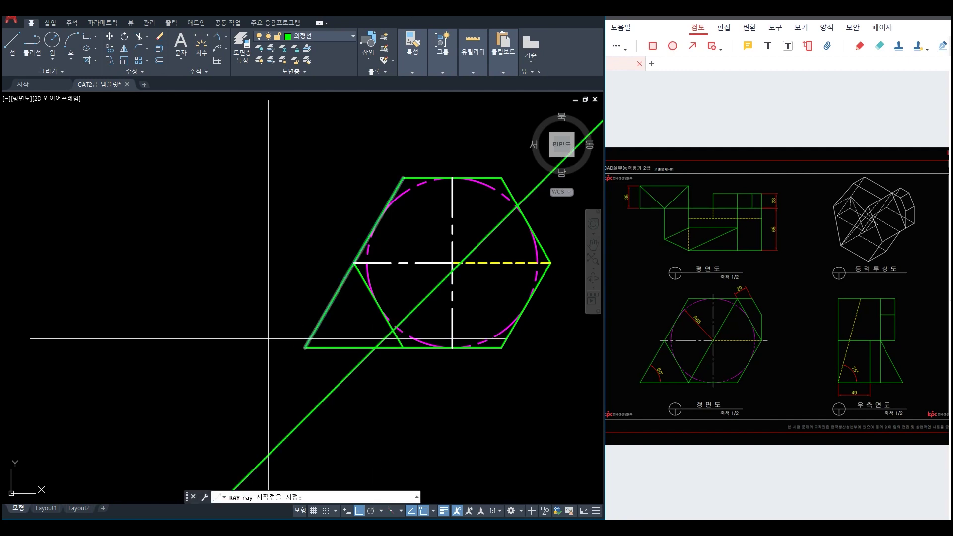
click(305, 348)
click(304, 268)
key(Return)
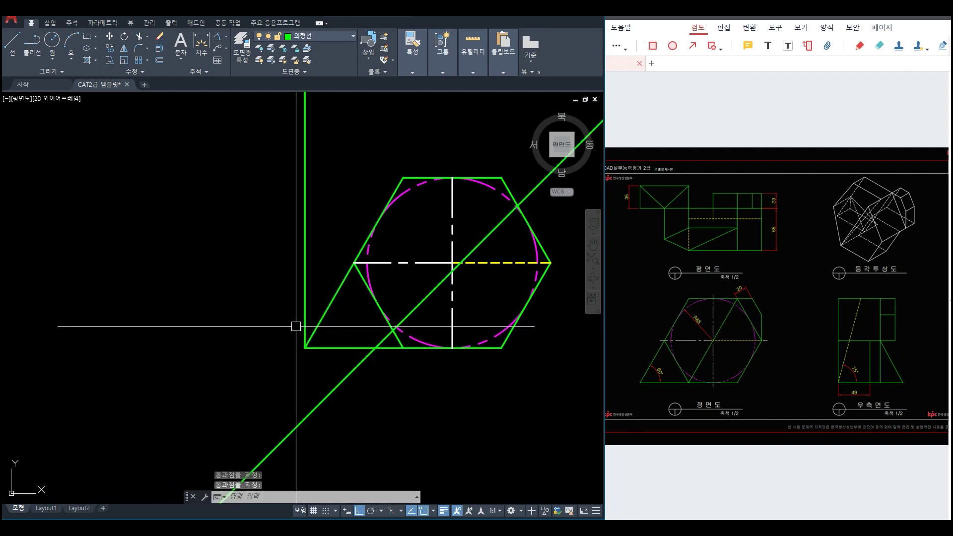
scroll(308, 288, down, 2)
middle_drag(314, 266, 322, 394)
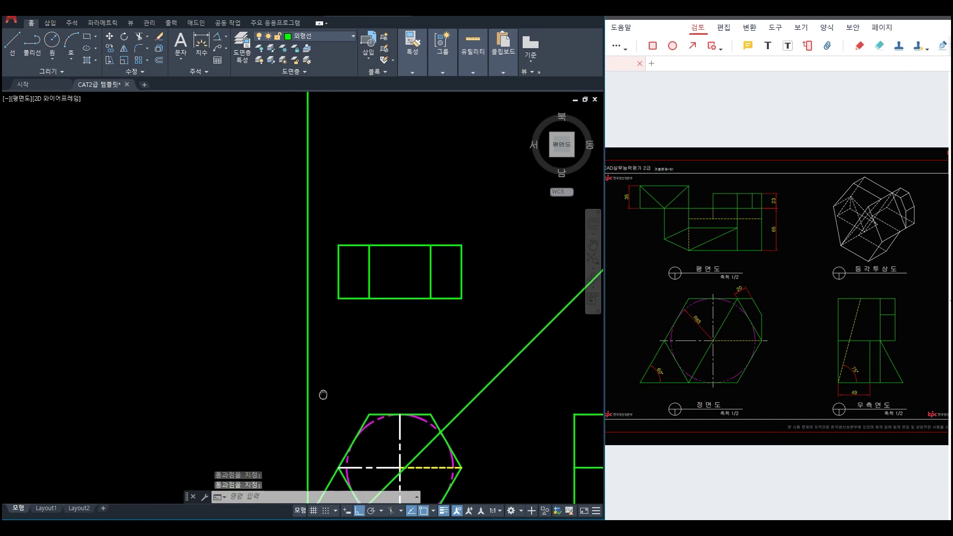
- Offset the top view's upper edge upward by 35
scroll(313, 244, up, 2)
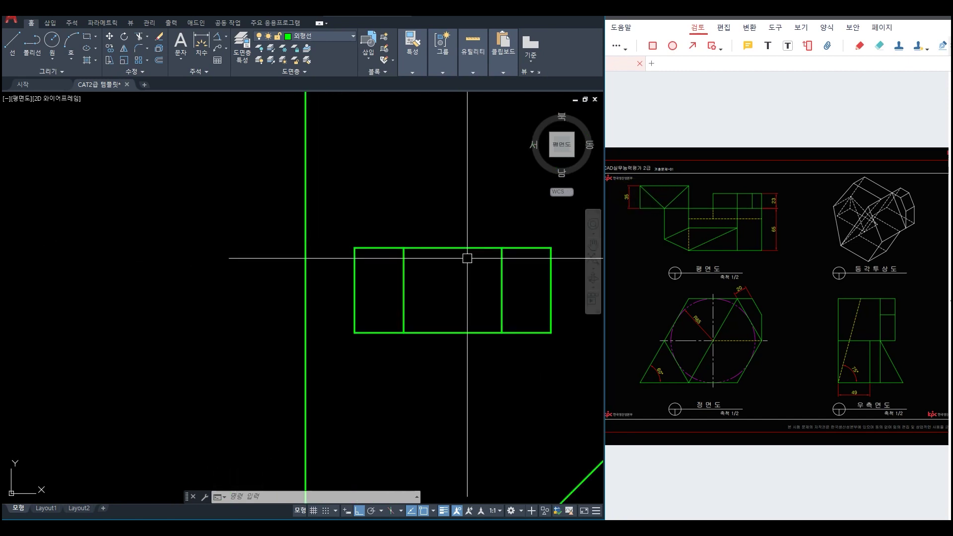
text(o)
key(Return)
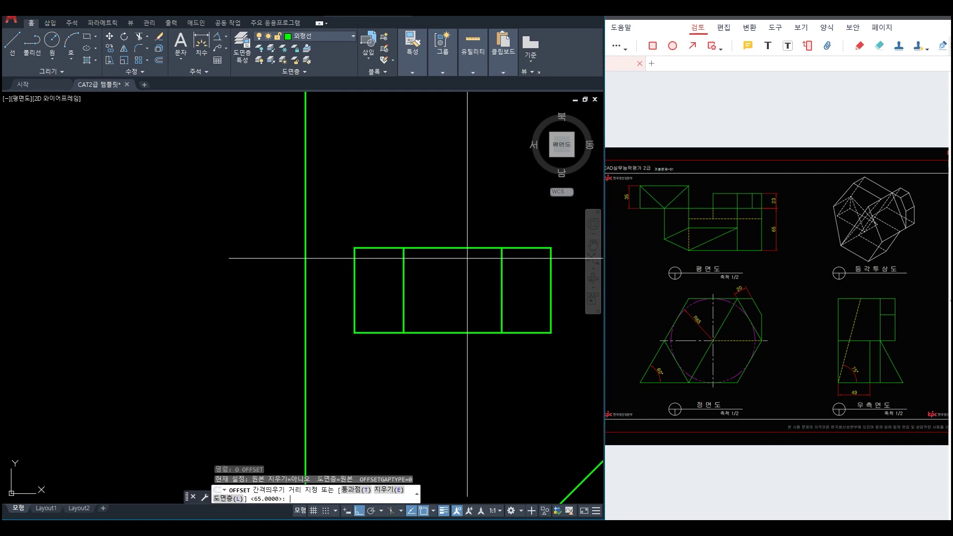
text(35)
key(Return)
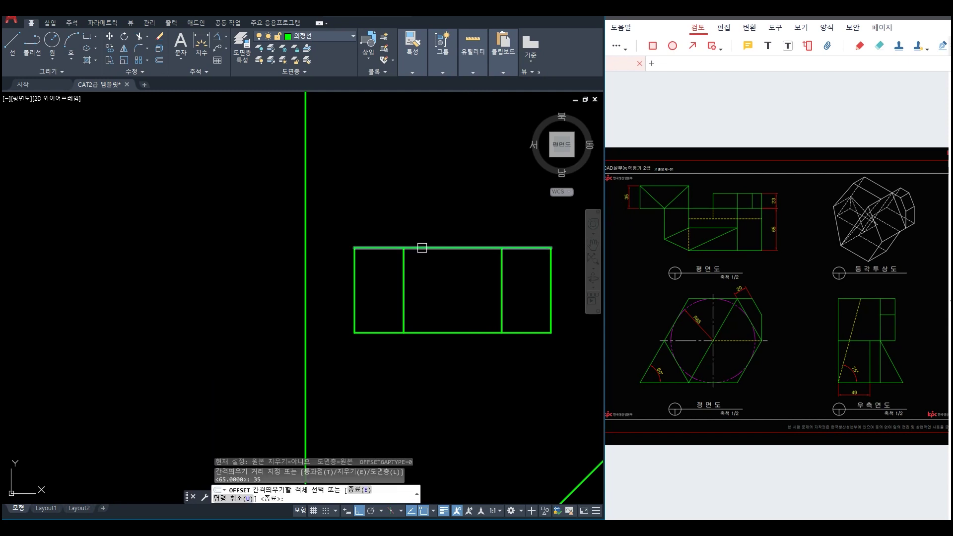
click(371, 248)
click(372, 206)
key(Escape)
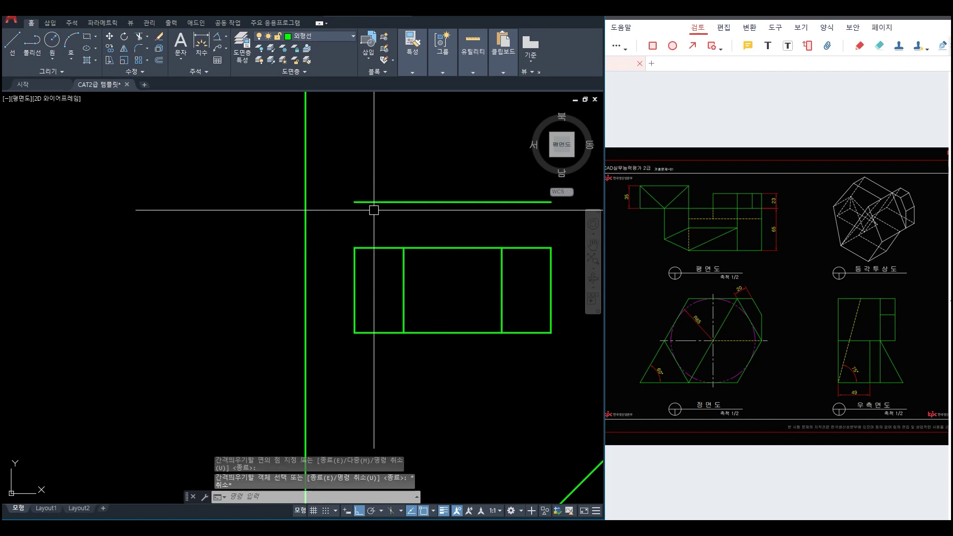
- Fillet the top view's upper edge and its offset copy to the vertical ray, forming two sharp left corners
text(f)
key(Return)
click(351, 244)
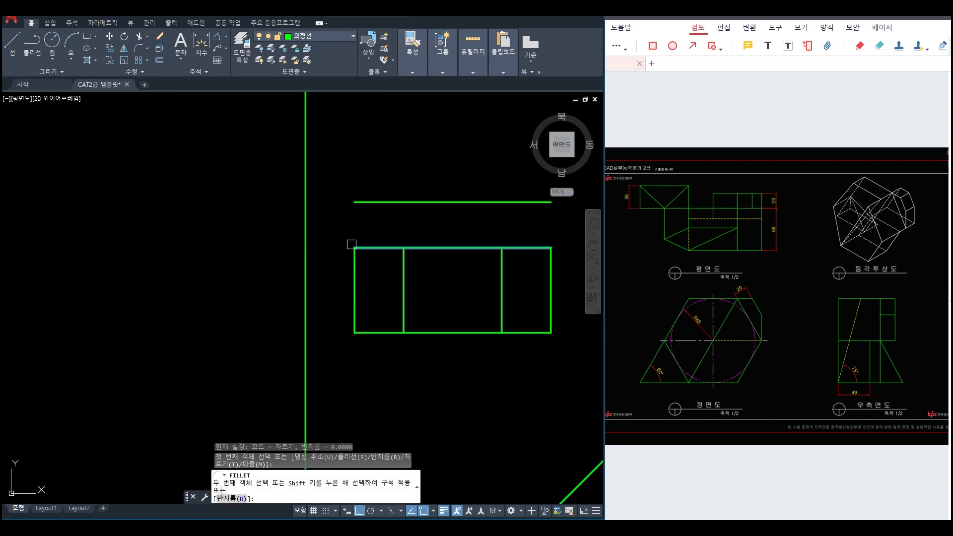
click(307, 239)
key(Return)
click(306, 234)
click(366, 202)
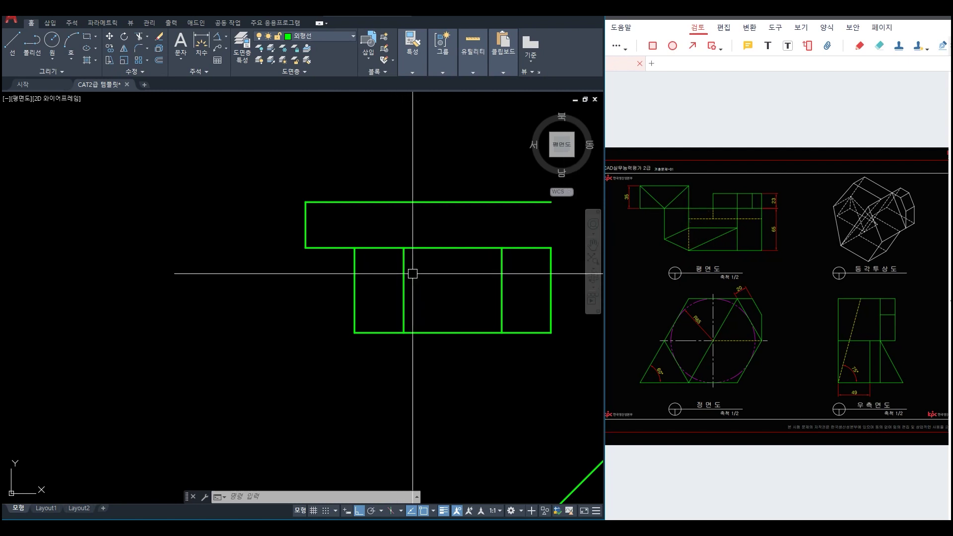
- Fillet the top view's left inner vertical line with the offset line to close the upper-left block with a sharp corner
text(f)
key(Return)
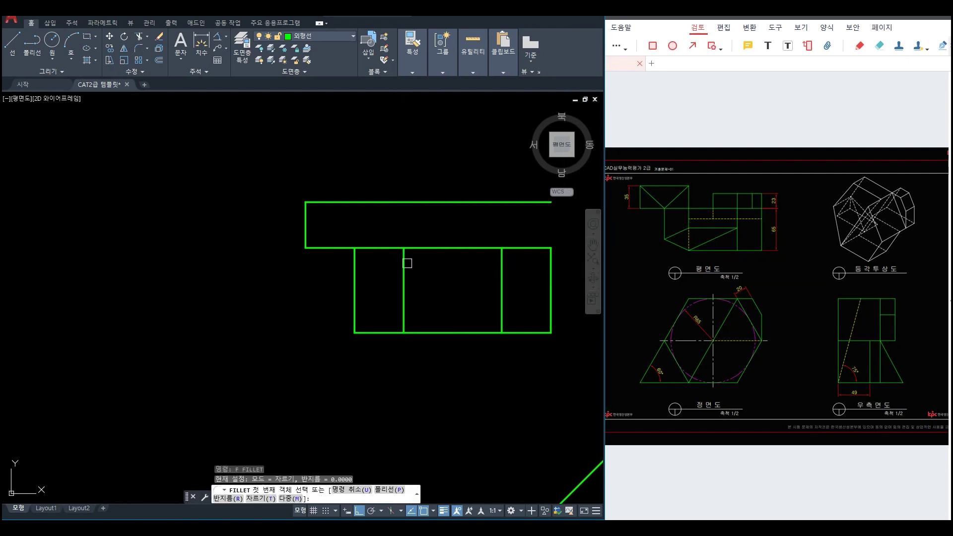
click(404, 259)
click(380, 201)
key(Escape)
middle_drag(456, 289, 419, 265)
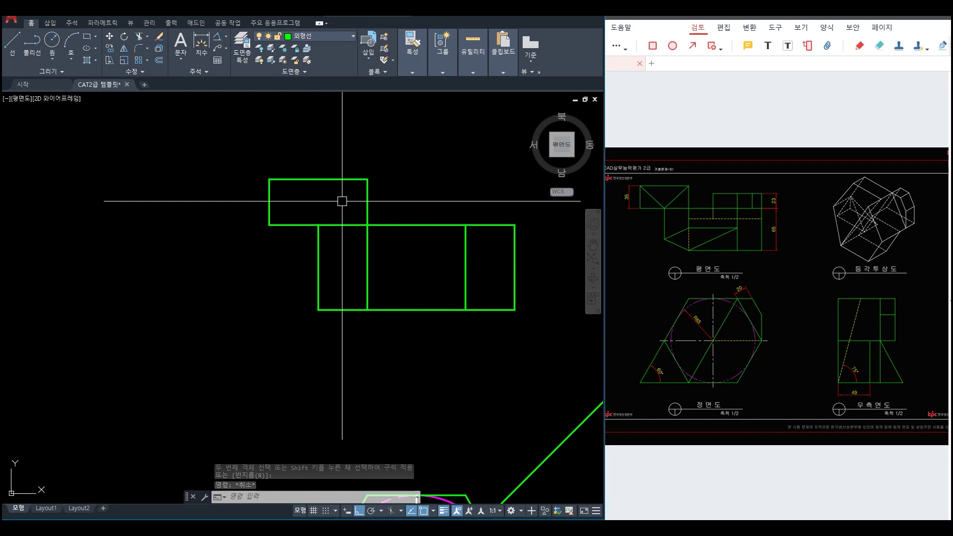
- Draw two diagonals in the upper-left block, joining its upper corners to the top end of the main body's left edge
text(l)
key(Return)
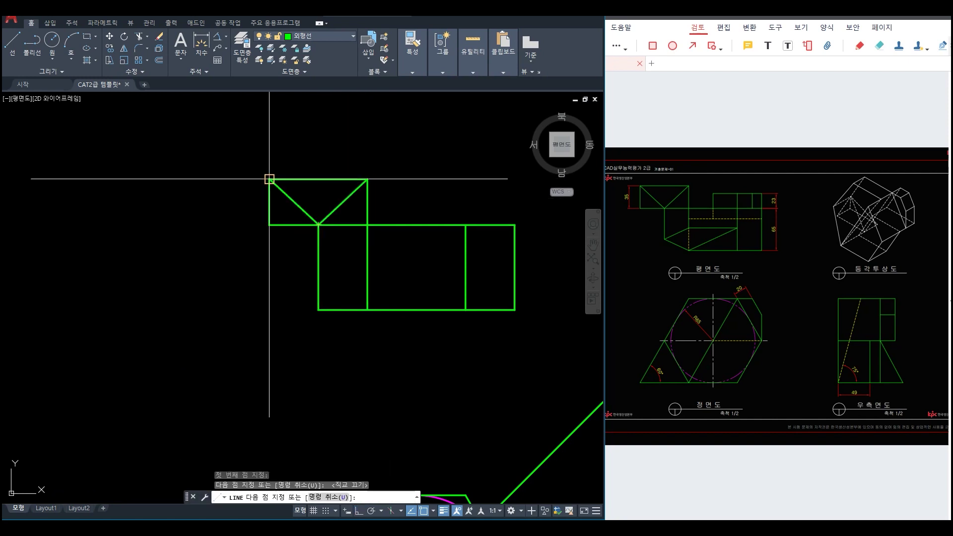
key(Return)
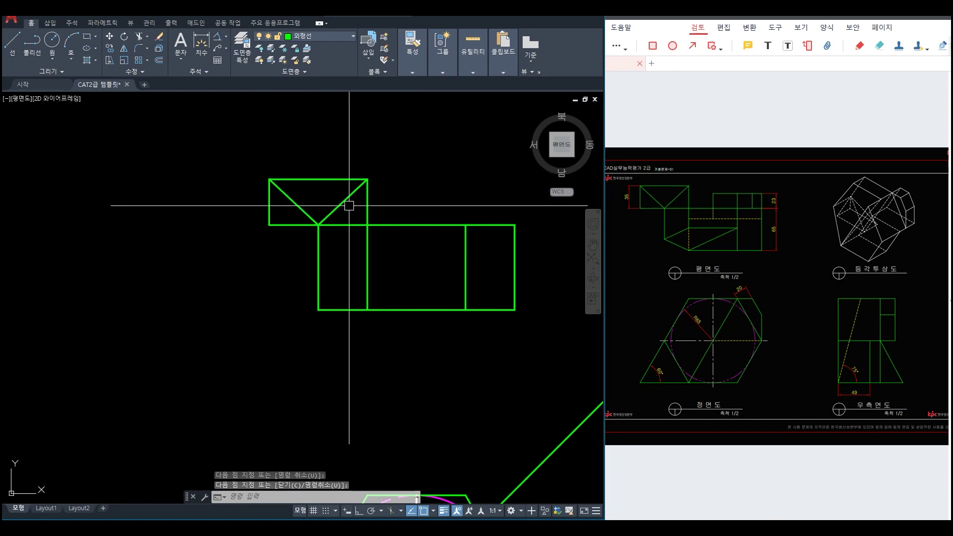
- Project a horizontal ray rightward from the upper-right corner of the top view's upper-left block and delete the stray slanted ray
scroll(342, 219, down, 4)
middle_drag(451, 356, 358, 319)
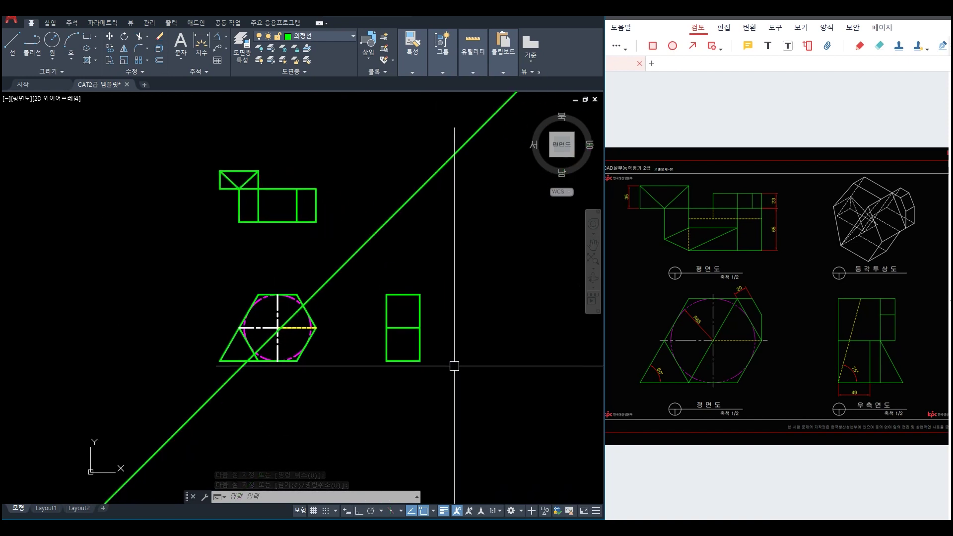
text(ray)
key(Return)
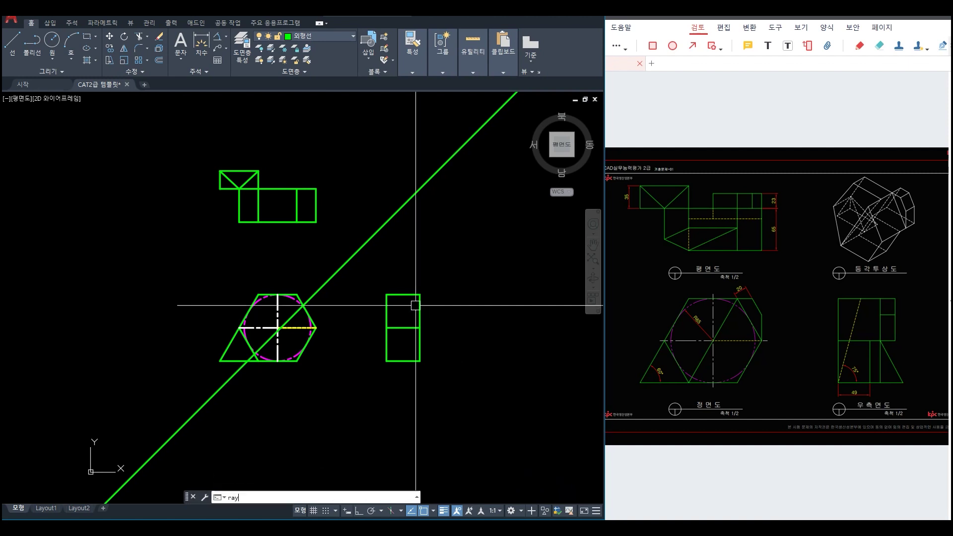
click(259, 170)
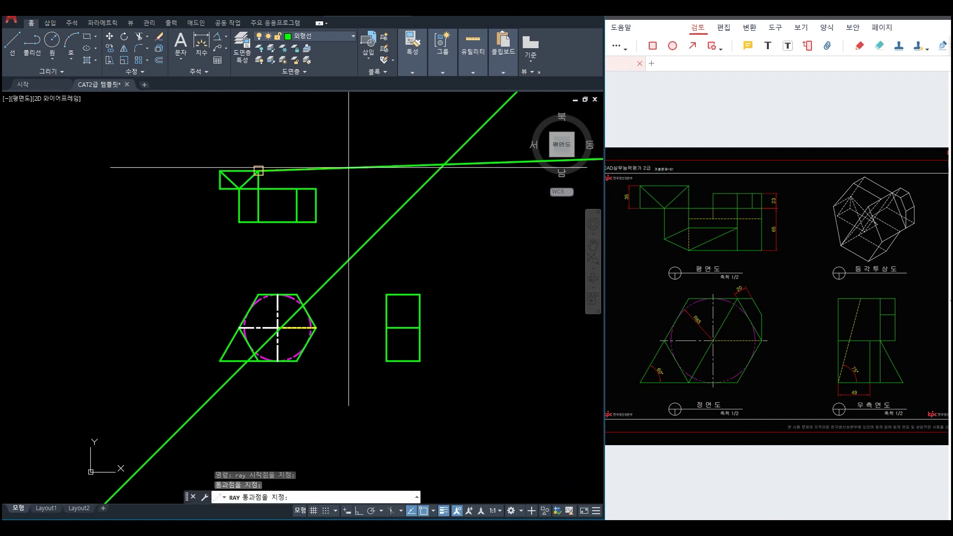
key(Escape)
click(474, 162)
key(Delete)
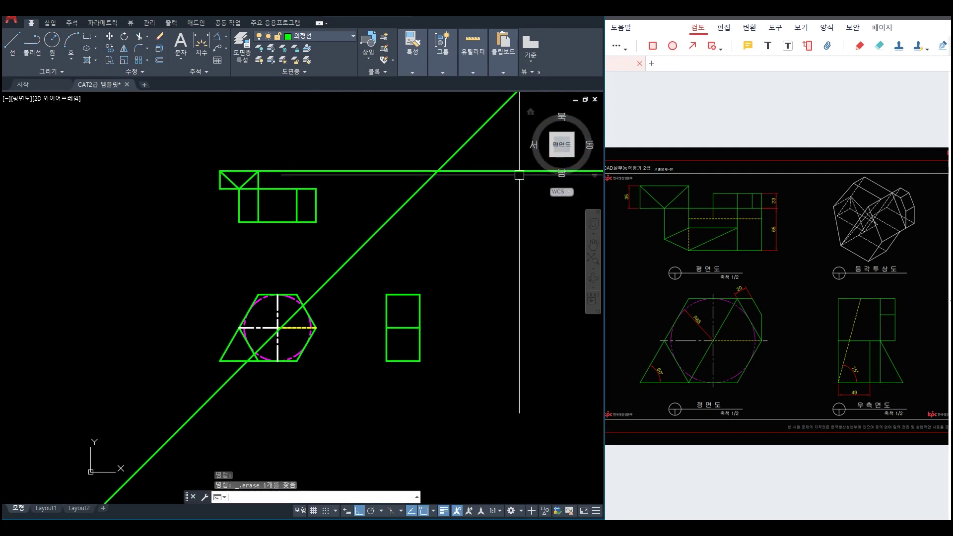
- Project a vertical ray downward from where the horizontal projection ray meets the 45-degree line
text(ray)
key(Return)
click(438, 170)
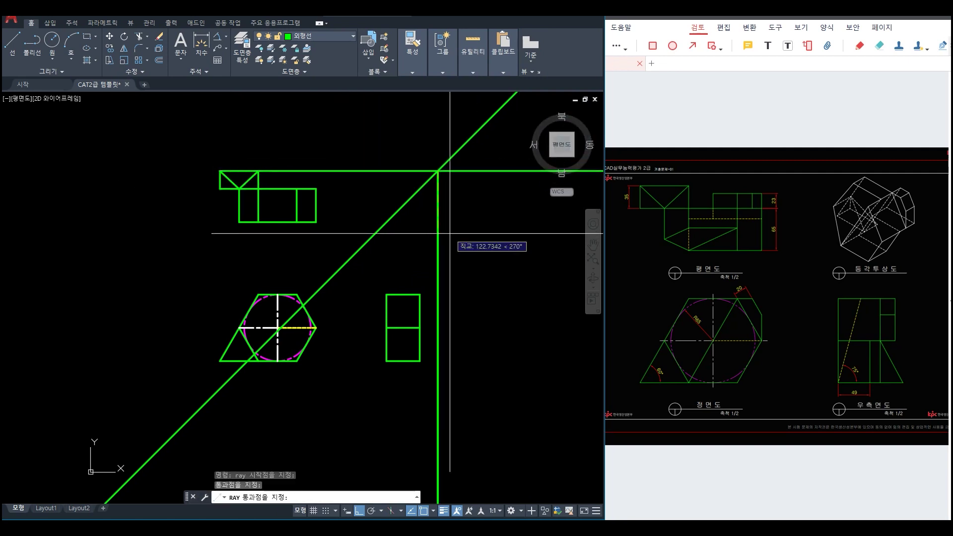
click(440, 298)
key(Return)
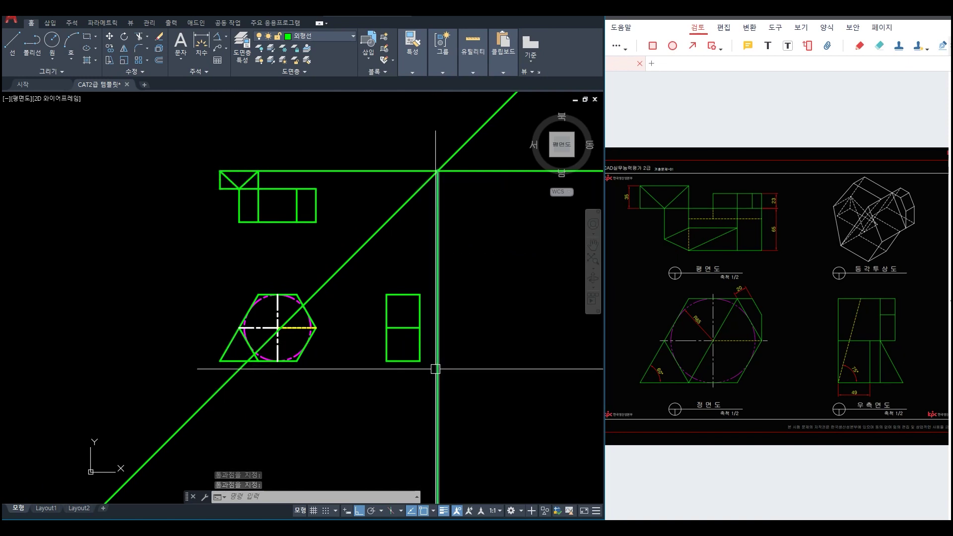
- Fillet the right side view's bottom edge with the vertical ray to form a sharp lower-right corner
scroll(437, 365, up, 2)
text(f)
key(Return)
click(400, 357)
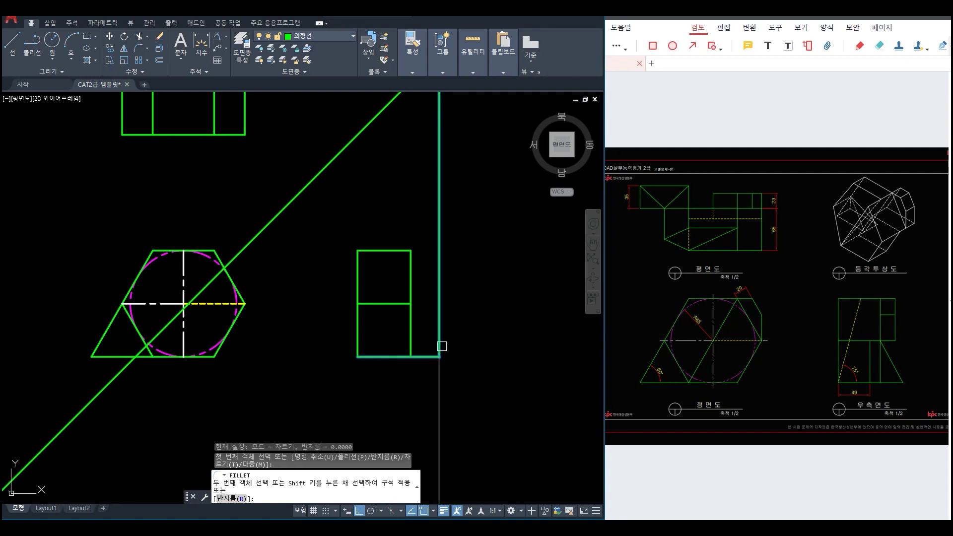
click(442, 346)
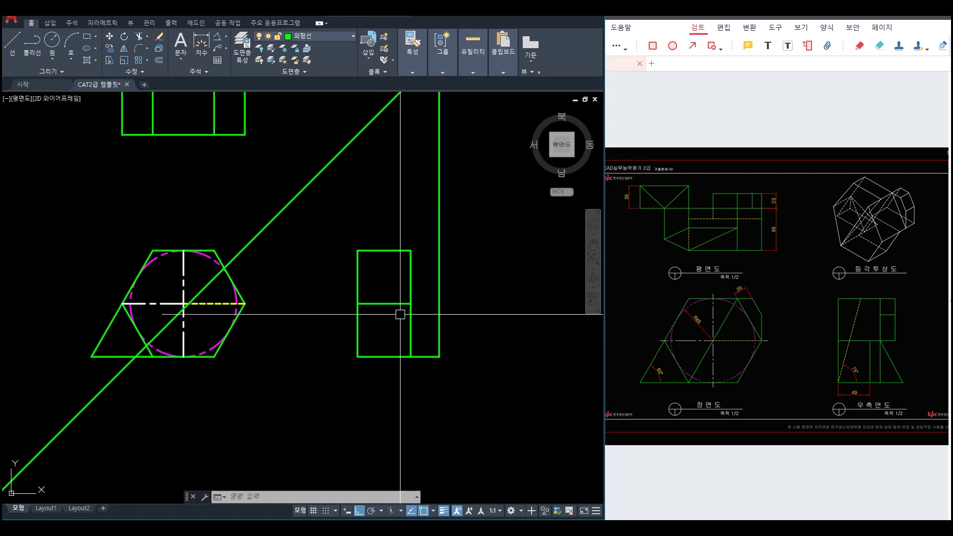
- Draw a slanted line in the right side view from the new lower-right corner to the right end of its middle line
text(l)
key(Return)
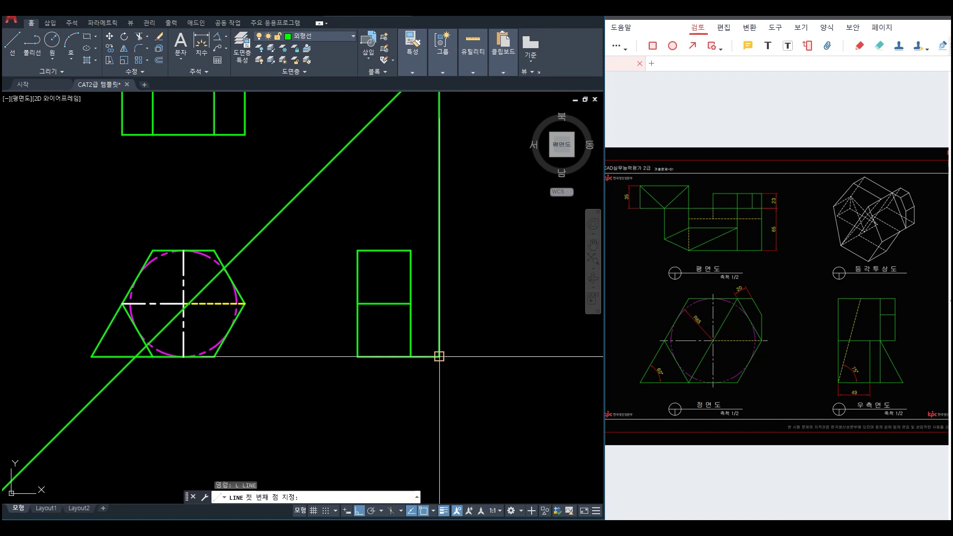
click(439, 356)
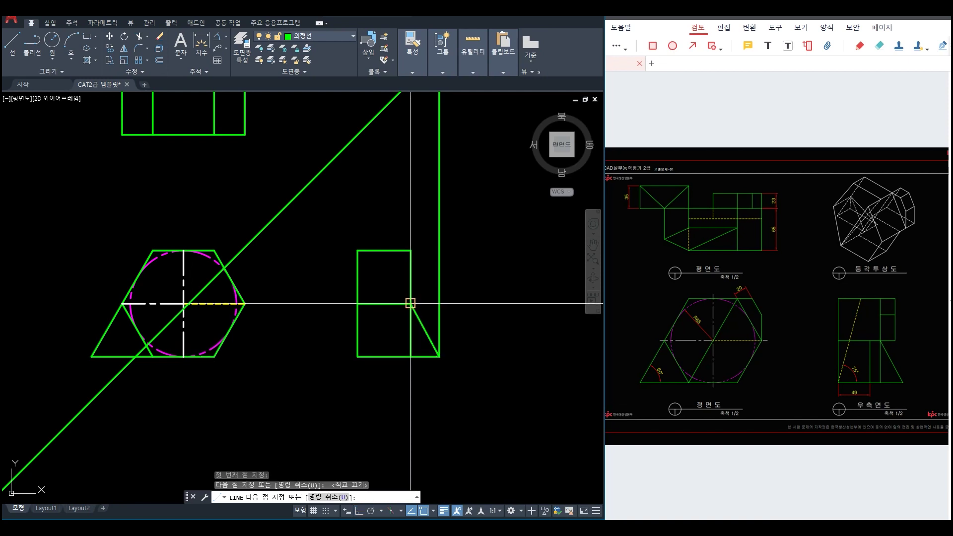
click(411, 303)
key(Return)
- Delete the vertical ray above the right side view and the horizontal projection ray from the top view
click(439, 288)
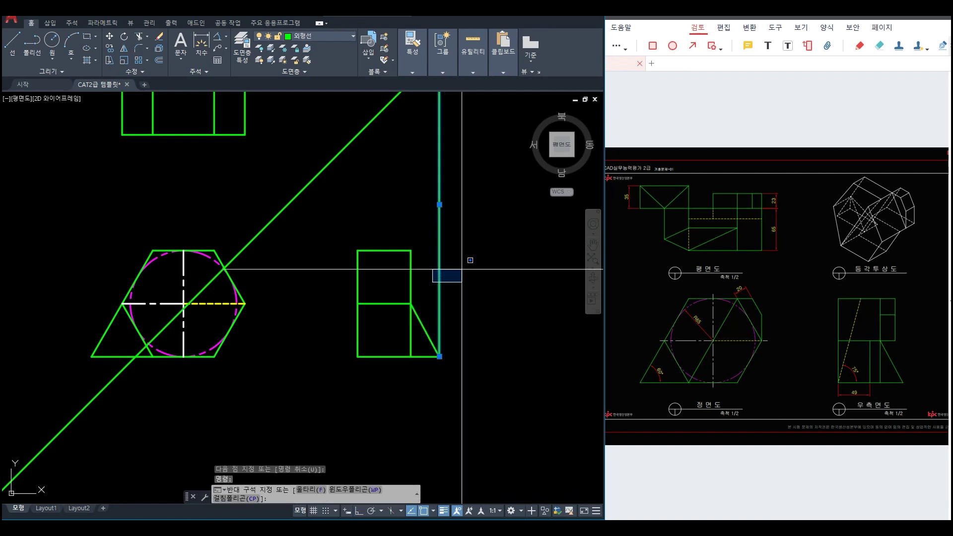
key(Delete)
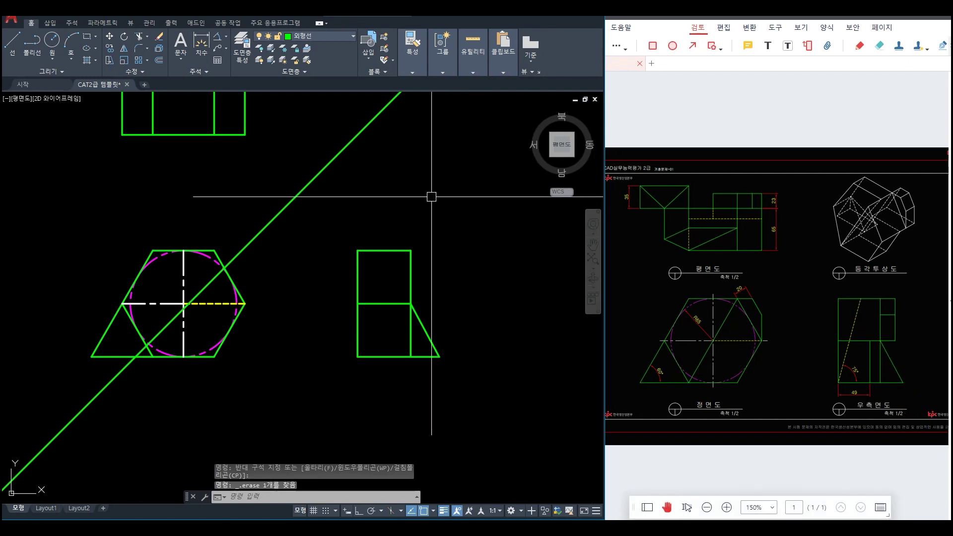
scroll(431, 197, down, 4)
middle_drag(420, 187, 362, 222)
click(363, 219)
click(365, 193)
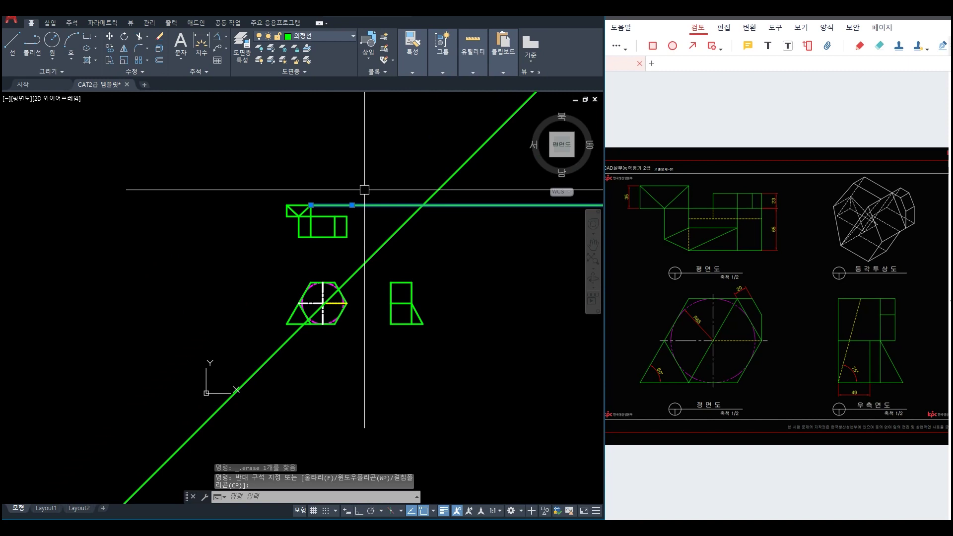
key(Delete)
- Offset the front view hexagon's upper-right edge outward by 20
scroll(366, 325, up, 3)
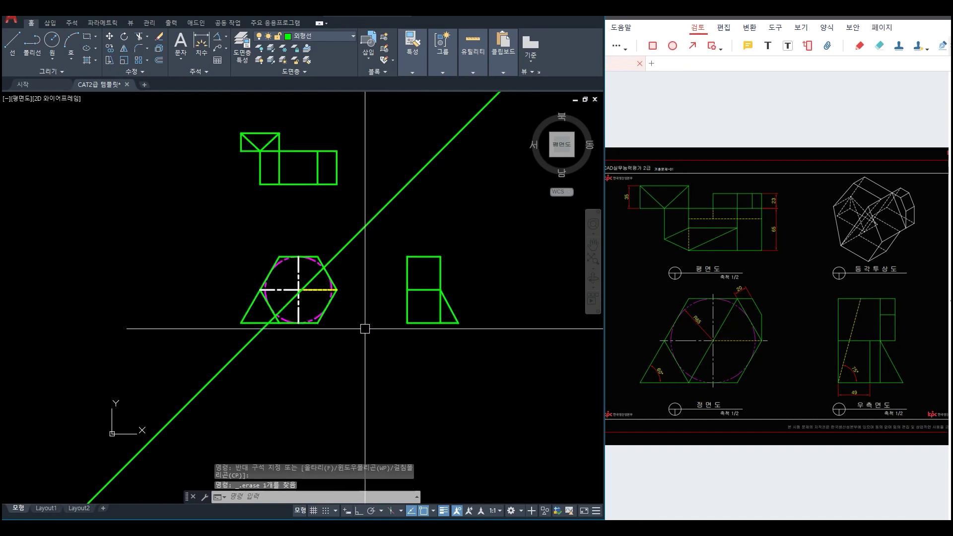
scroll(330, 279, up, 2)
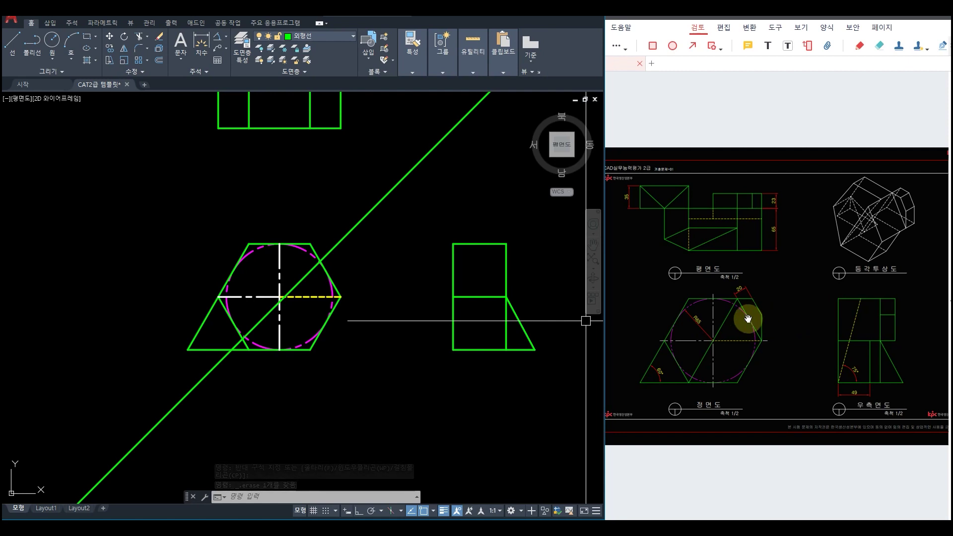
text(o)
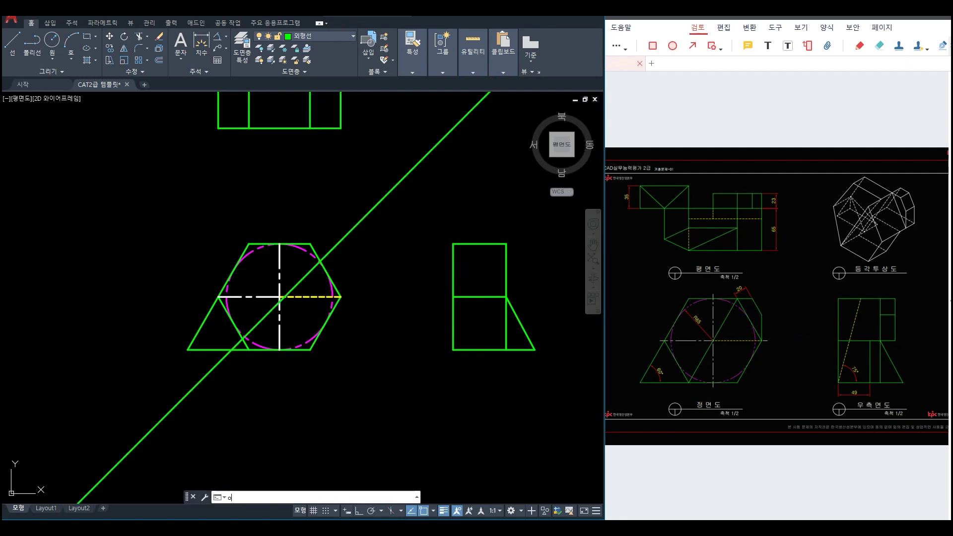
key(Return)
text(2)
key(Return)
scroll(347, 261, up, 3)
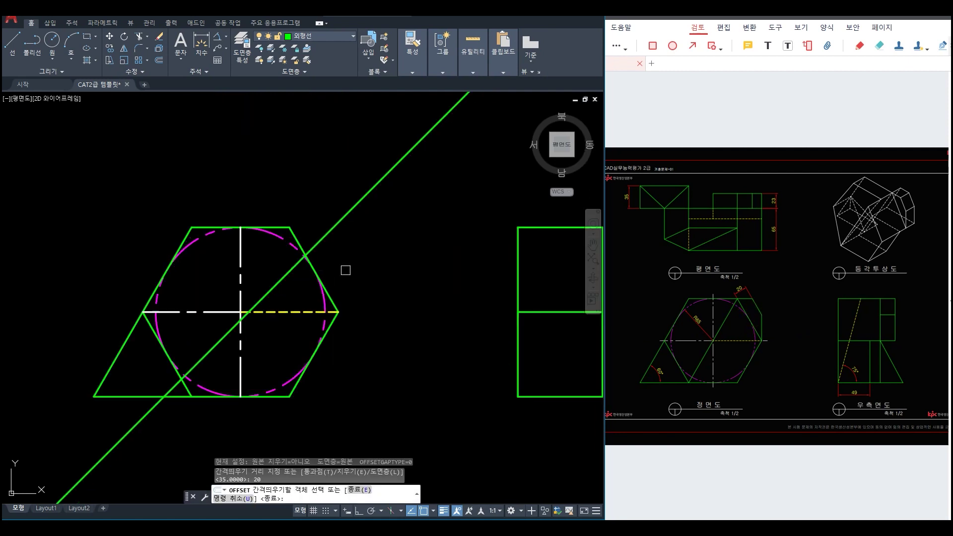
click(308, 289)
click(351, 271)
key(Escape)
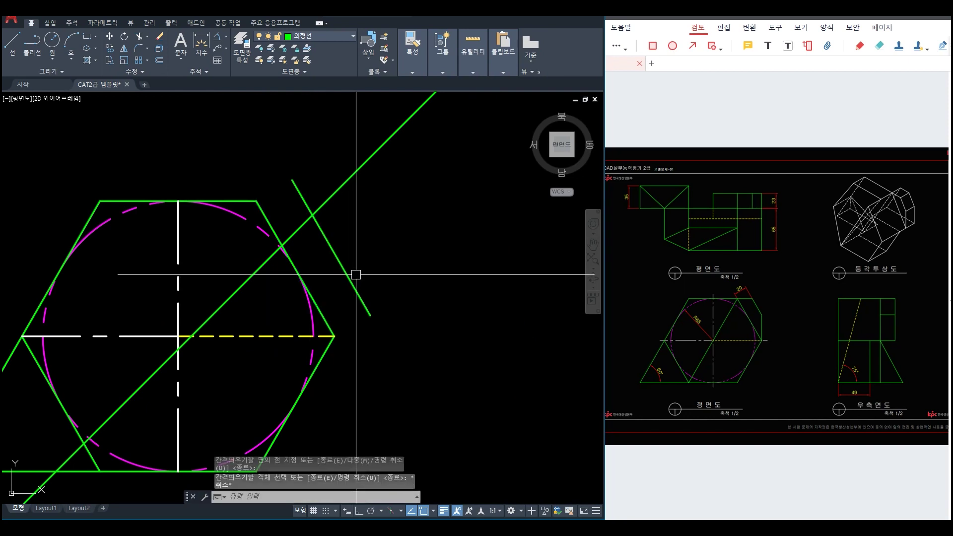
- Draw a vertical line upward from the hexagon's right corner, past the offset edge
text(l)
key(Return)
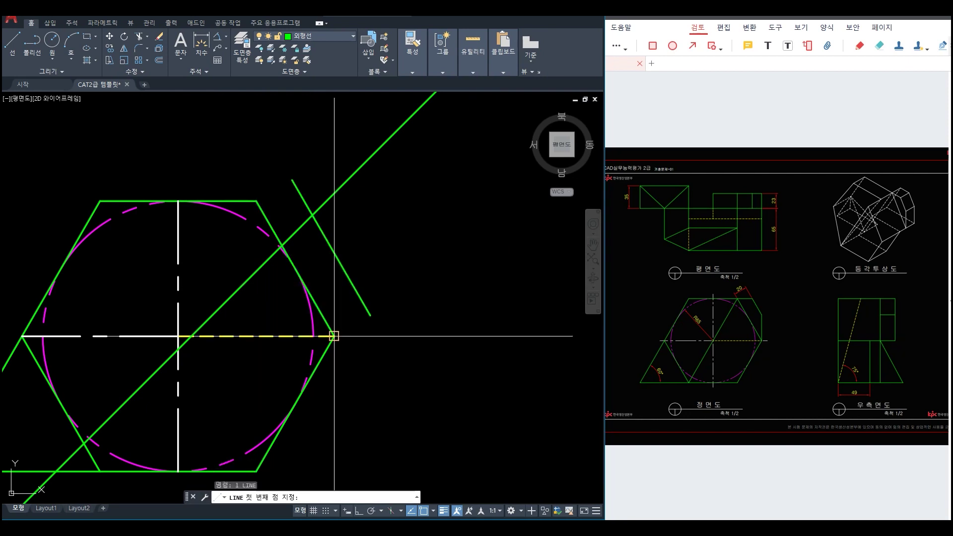
click(334, 336)
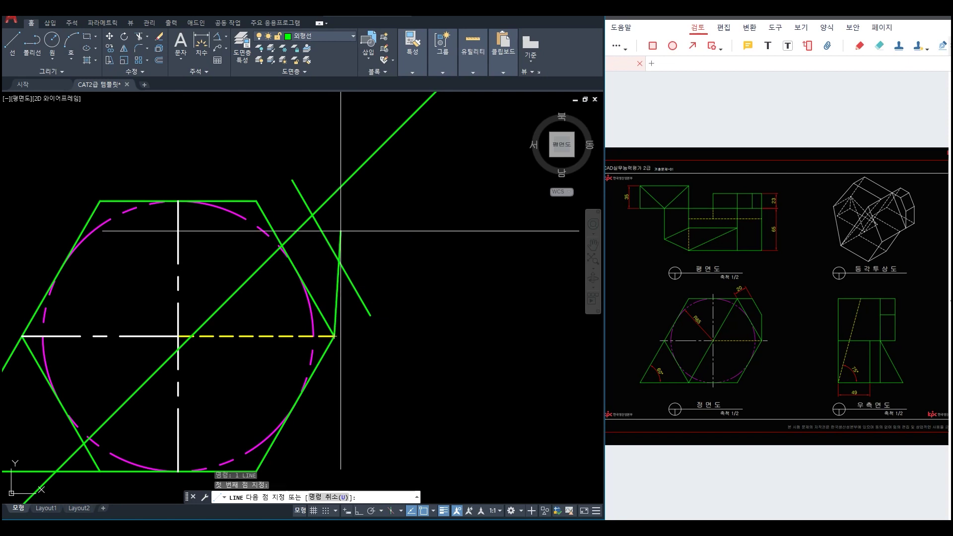
key(Escape)
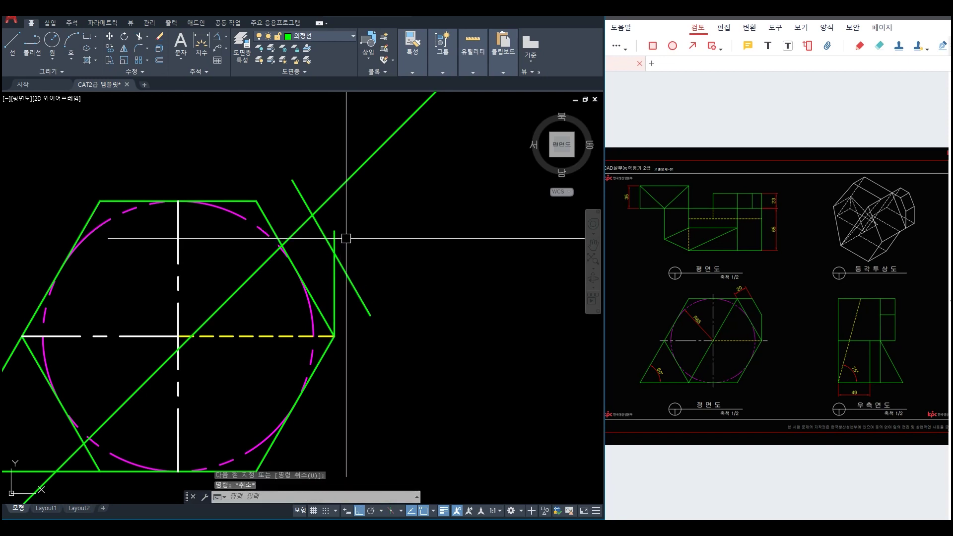
- Fillet the offset edge with the vertical line and with the hexagon's top edge to form two sharp corners
text(f)
key(Return)
scroll(331, 246, up, 2)
click(333, 274)
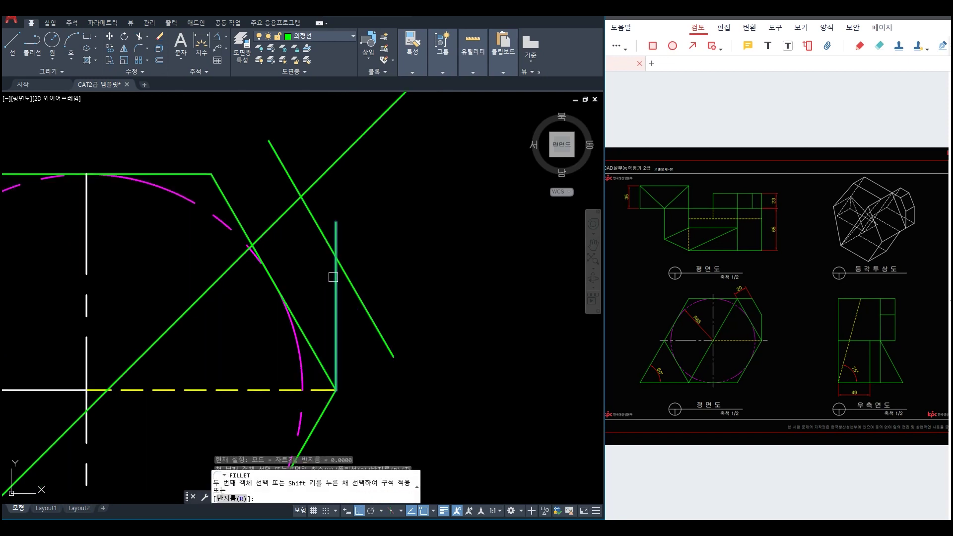
click(324, 238)
key(Return)
click(195, 174)
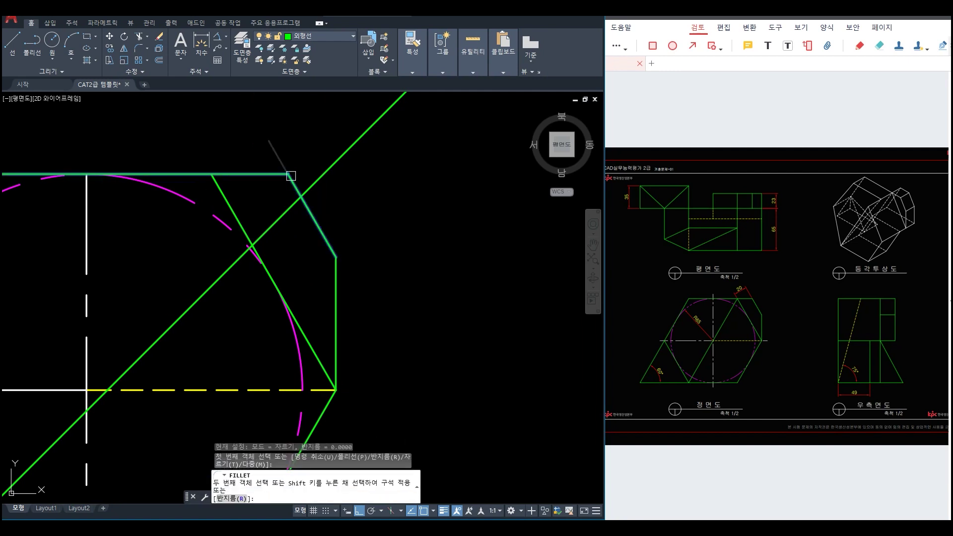
click(290, 179)
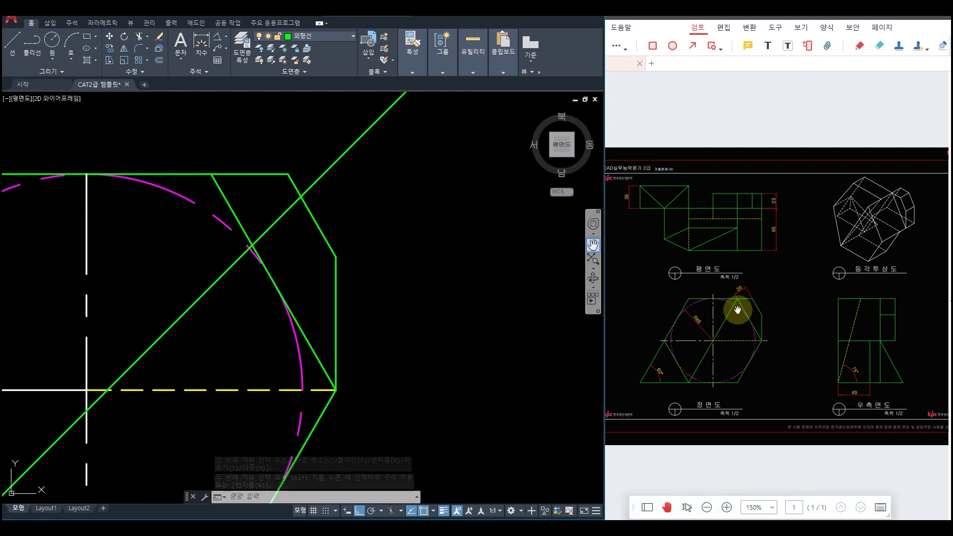
- Draw a diagonal through the front view's center from the hexagon's upper-right vertex to its lower-left vertex
text(l)
key(Return)
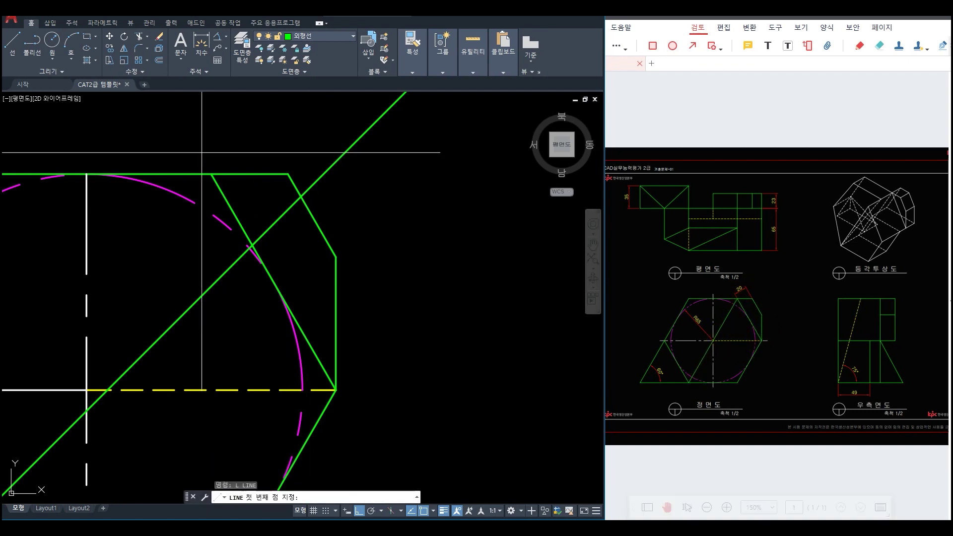
click(212, 174)
scroll(223, 234, down, 3)
scroll(383, 170, up, 1)
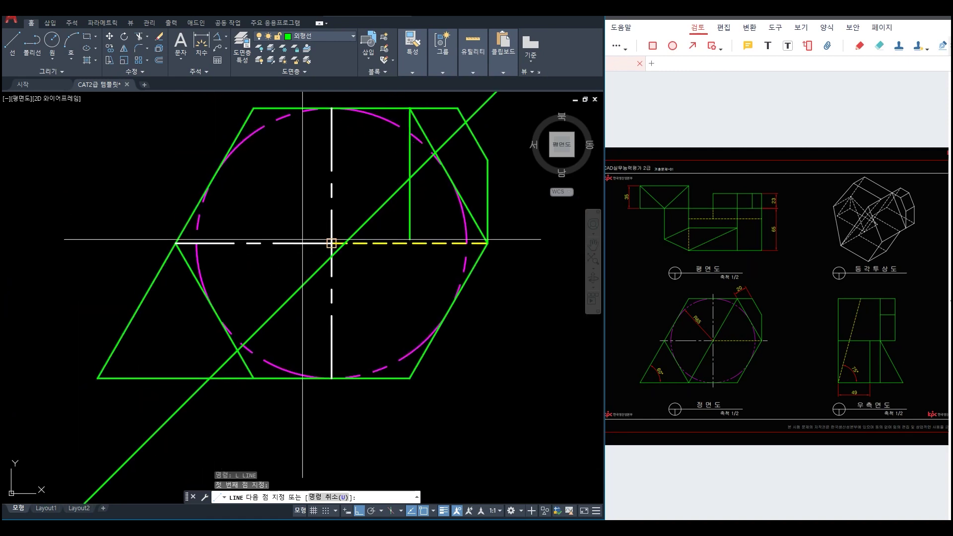
scroll(288, 344, up, 4)
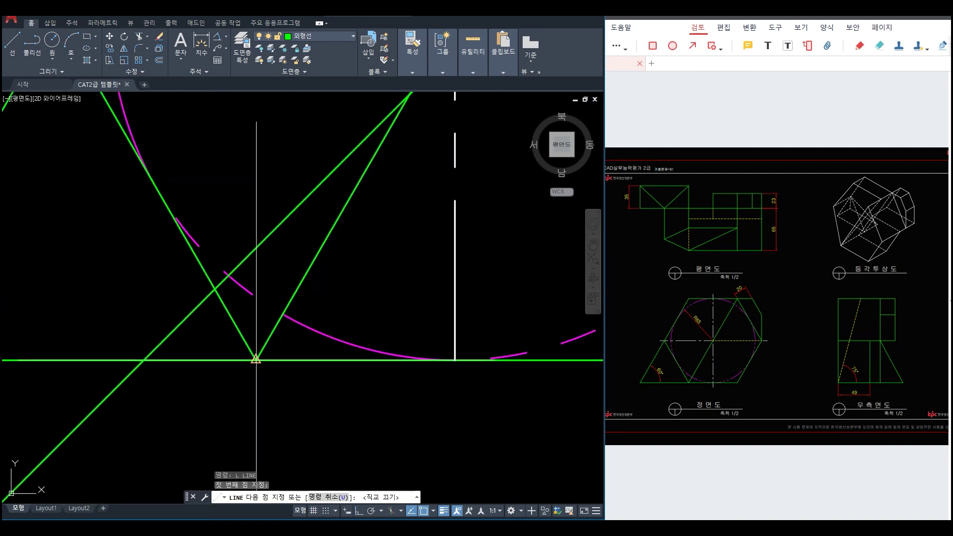
click(256, 358)
key(Return)
scroll(334, 218, down, 3)
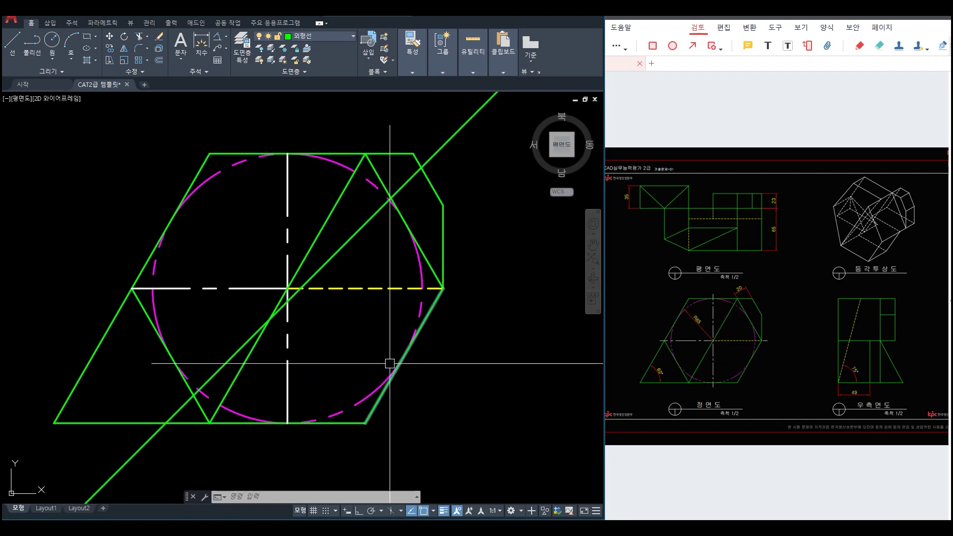
- Offset the upper edge of the top view's main body upward by 23
scroll(389, 366, down, 4)
middle_drag(432, 336, 383, 339)
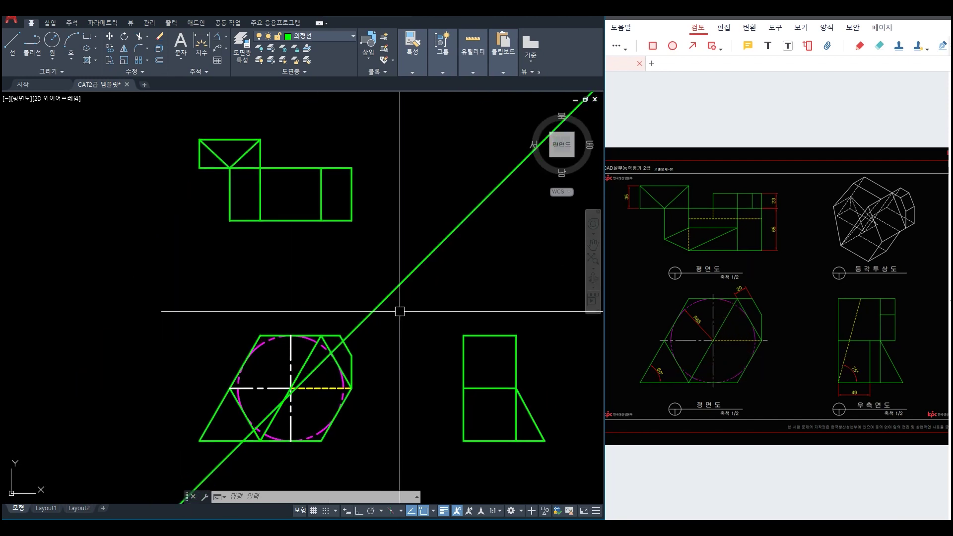
text(o)
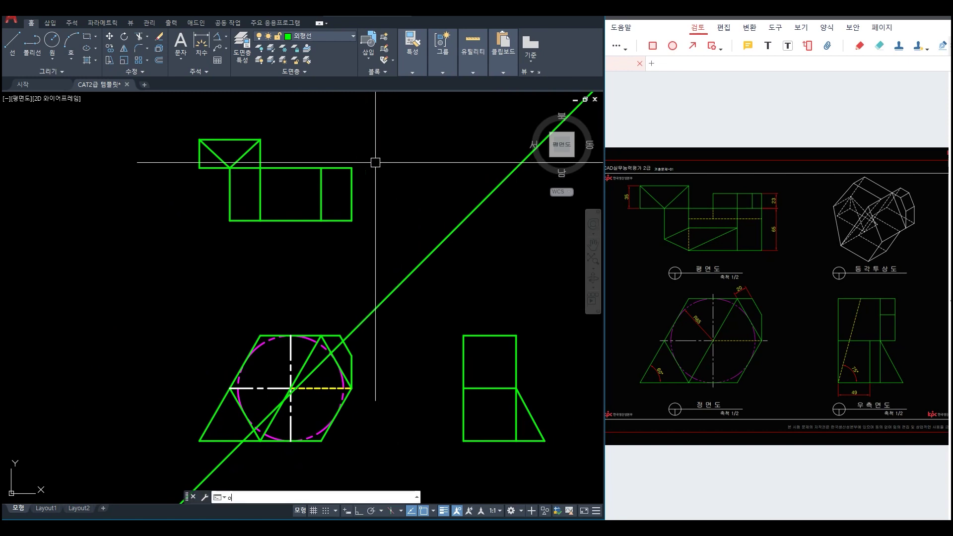
key(space)
text(23)
key(space)
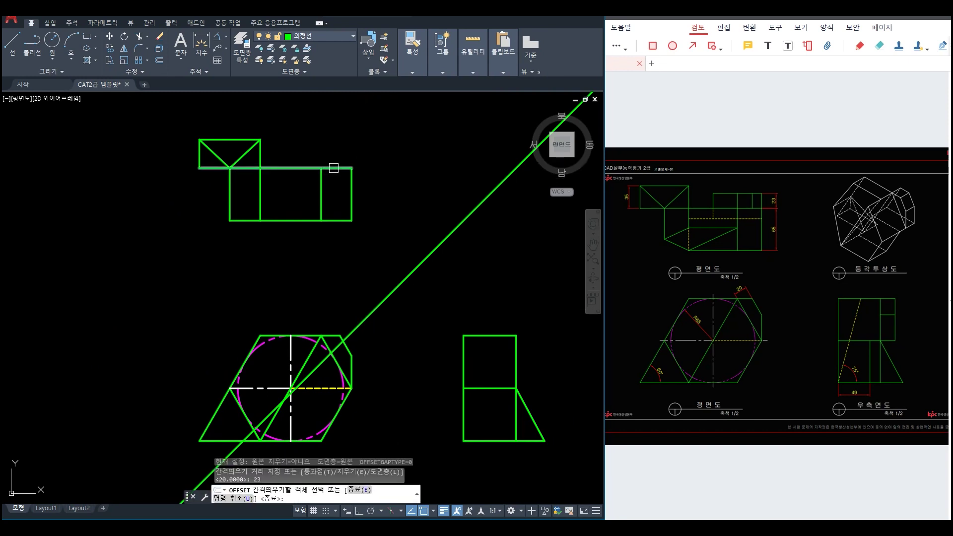
click(334, 168)
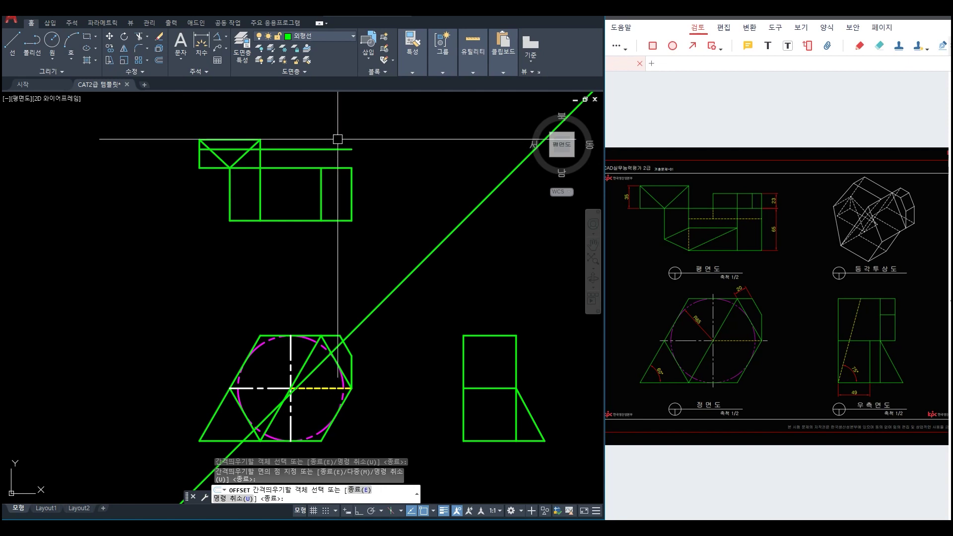
key(Escape)
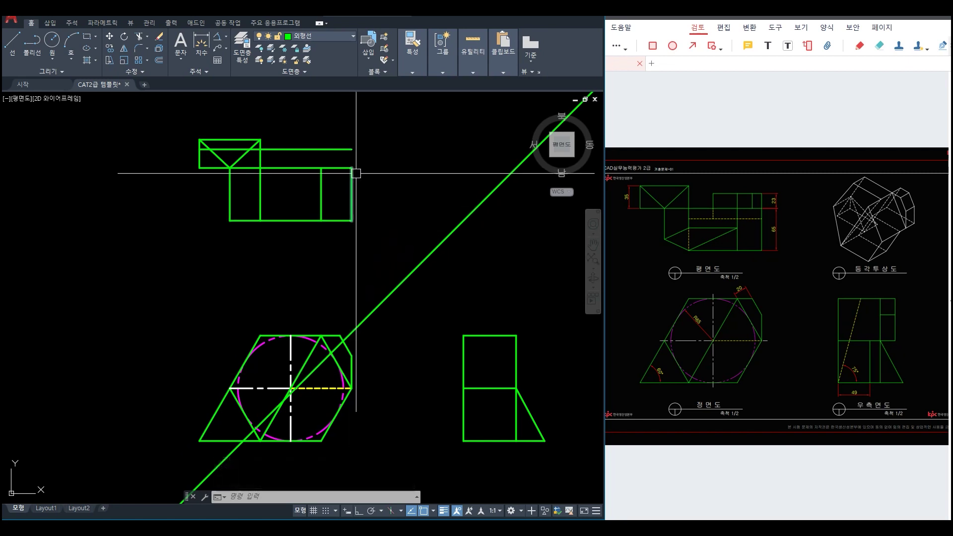
- Fillet the top view's right edge with the offset line to form a sharp upper-right corner
middle_drag(355, 173, 371, 278)
text(f)
key(Return)
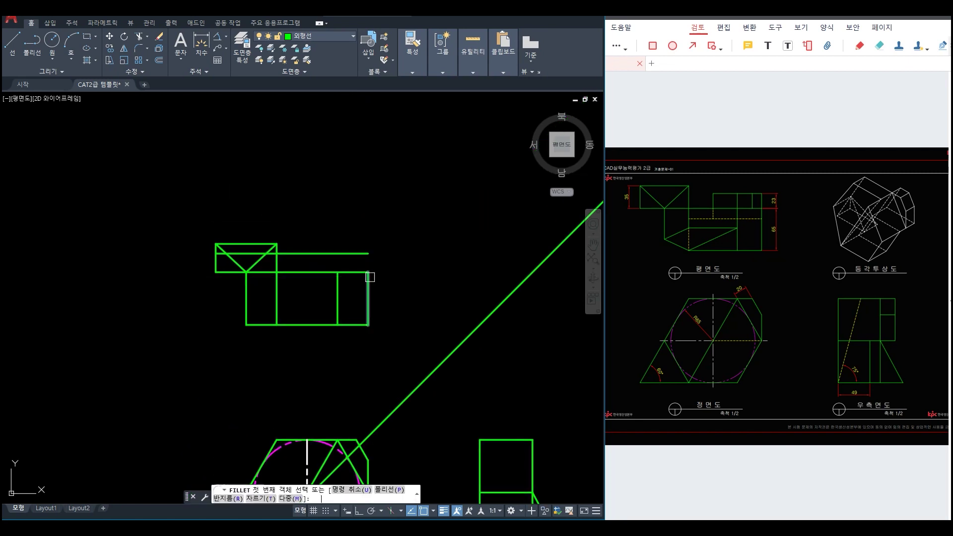
click(369, 283)
click(360, 253)
- Extend the top view's right inner vertical line up to the offset upper line
scroll(359, 274, up, 2)
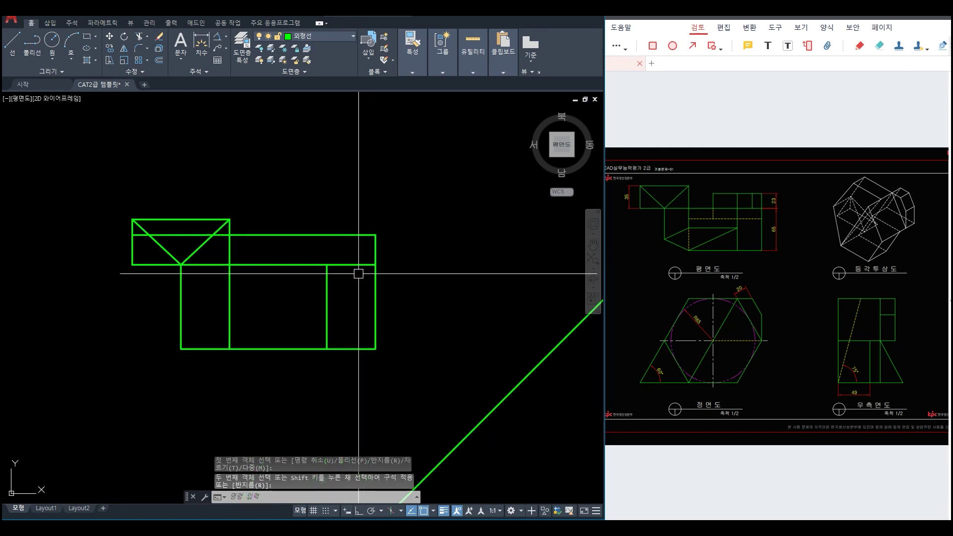
scroll(334, 312, down, 2)
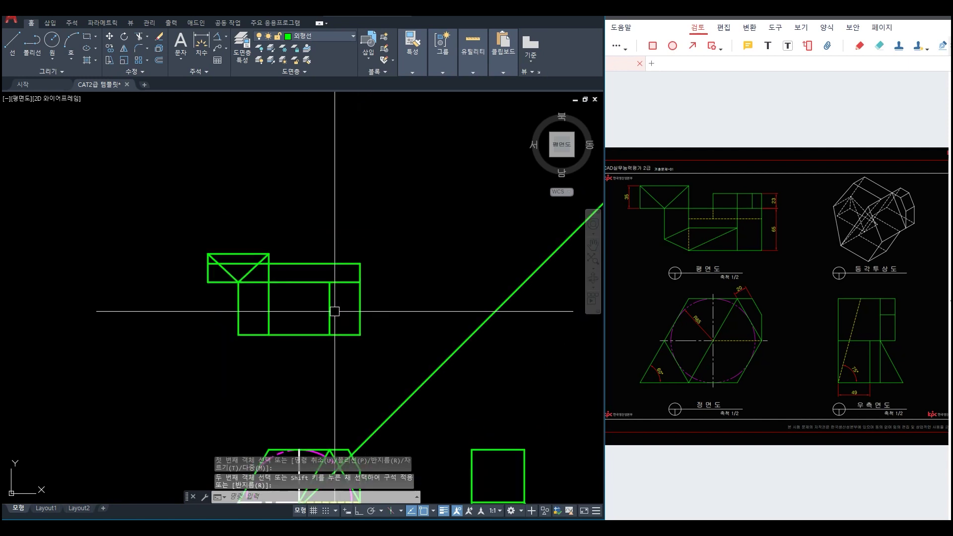
middle_drag(328, 436, 305, 336)
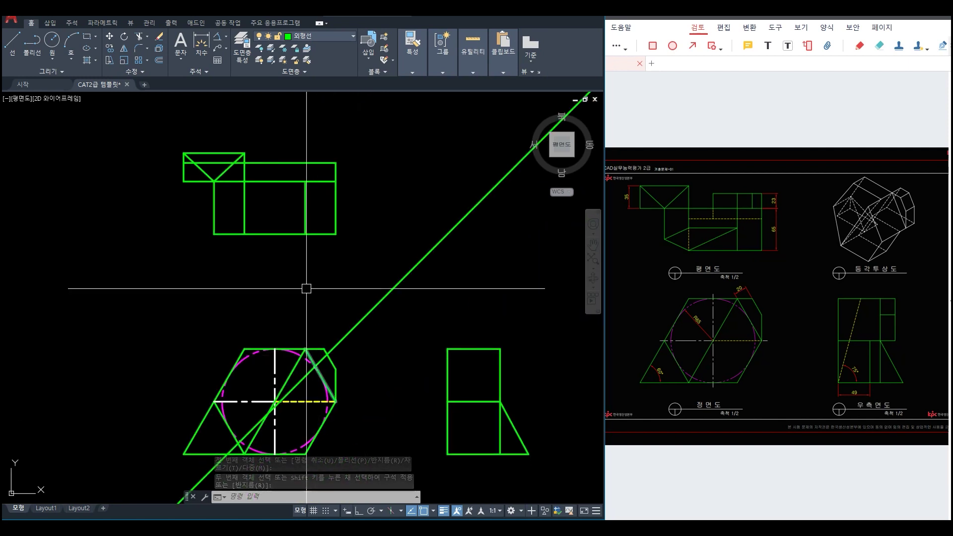
text(ex)
key(Return)
click(305, 162)
click(305, 194)
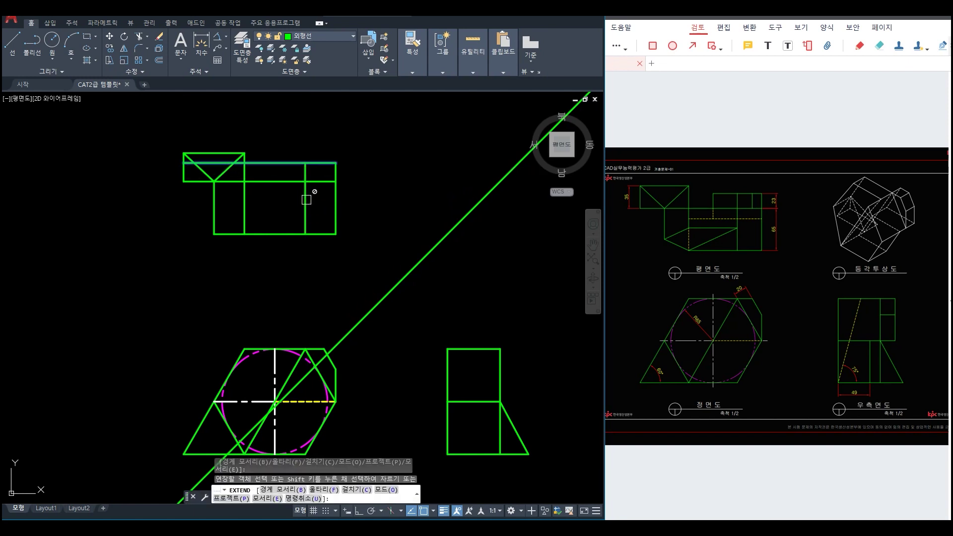
key(Escape)
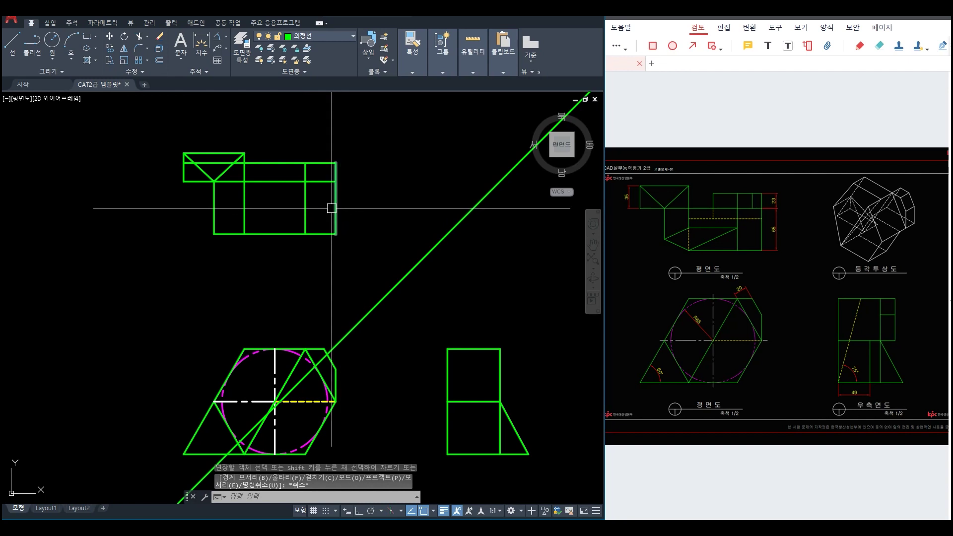
- Draw a vertical ray upward from the upper end of the front view's right chamfered corner
click(799, 229)
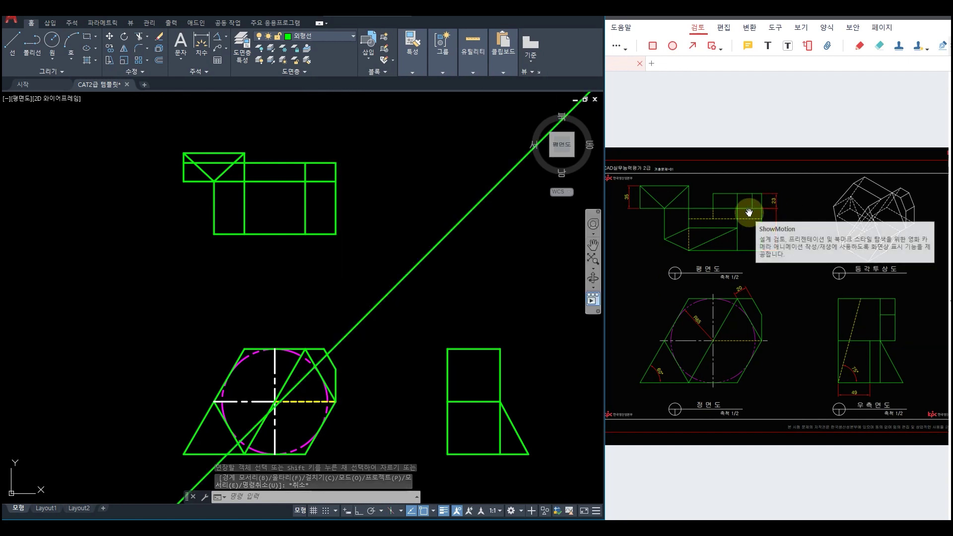
scroll(343, 356, up, 6)
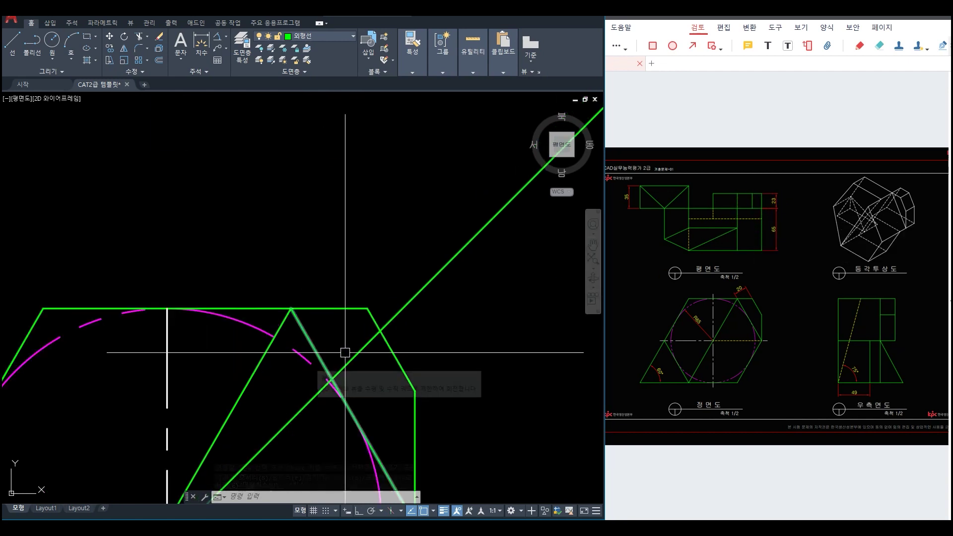
text(ray)
key(Return)
click(367, 308)
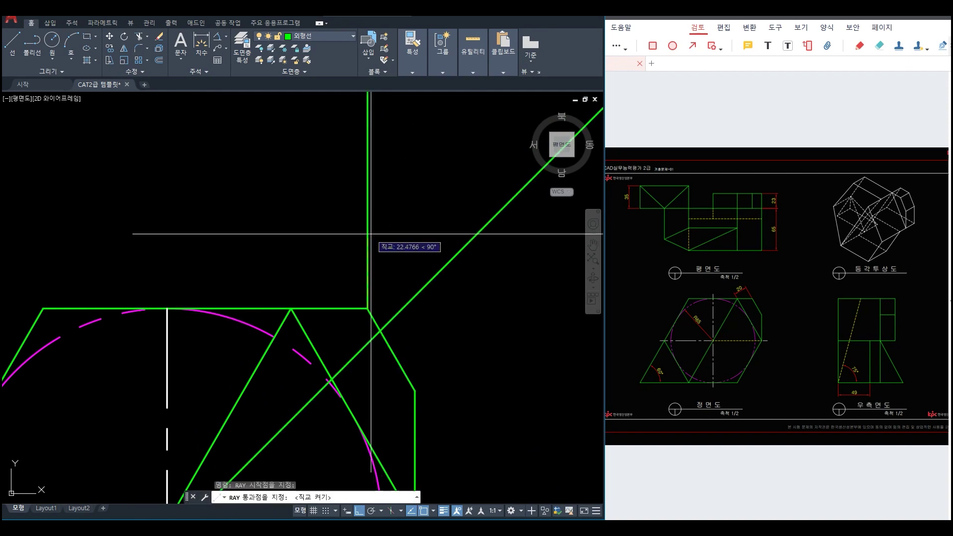
key(F8)
click(430, 251)
key(Return)
- Trim the vertical ray in the top view to the segment between the upper offset line and the main body's upper edge
scroll(430, 251, down, 3)
middle_drag(428, 216, 407, 365)
scroll(387, 263, up, 4)
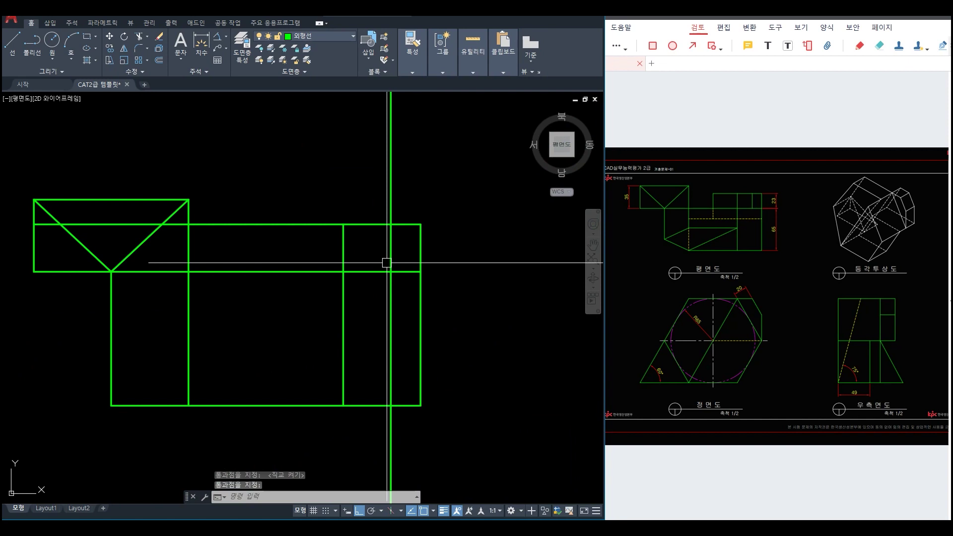
text(tr)
key(Return)
click(369, 268)
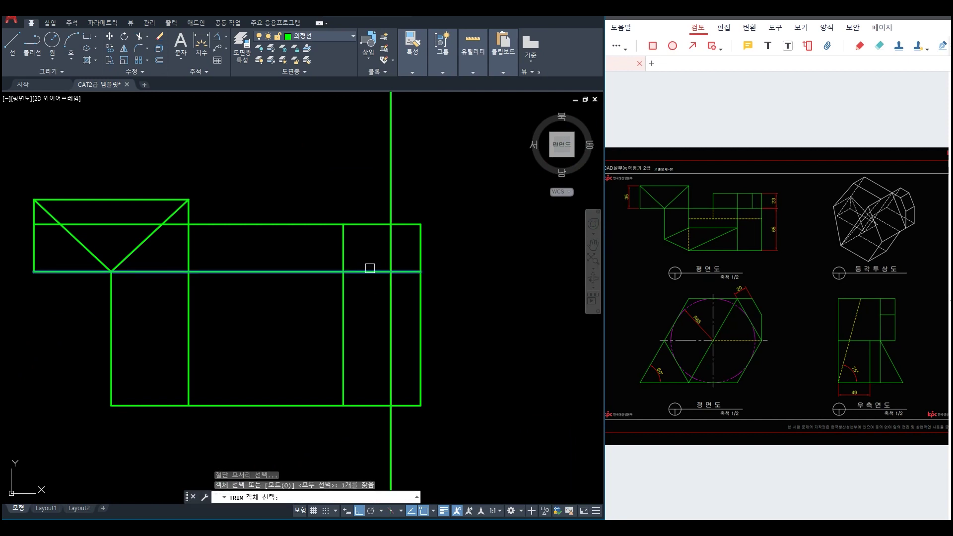
click(372, 226)
key(Return)
click(390, 207)
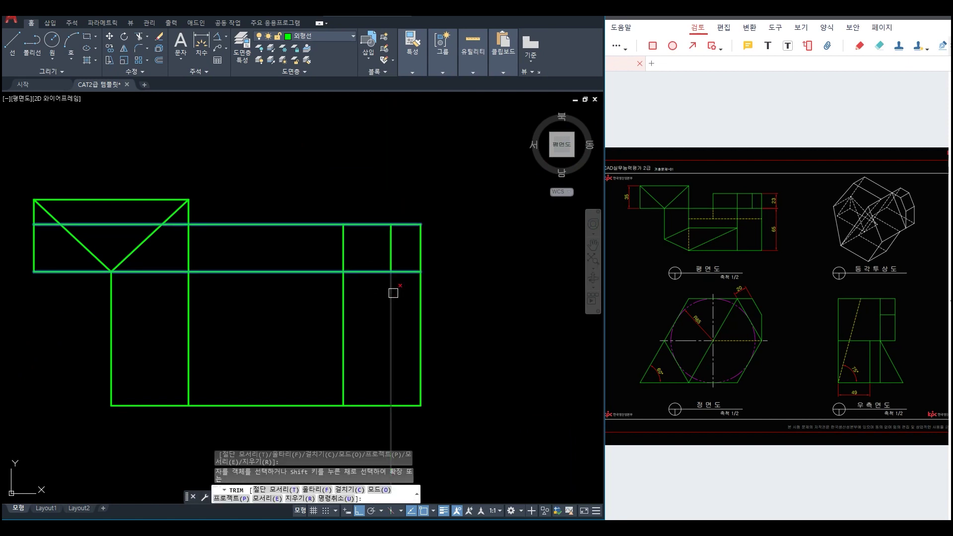
key(Escape)
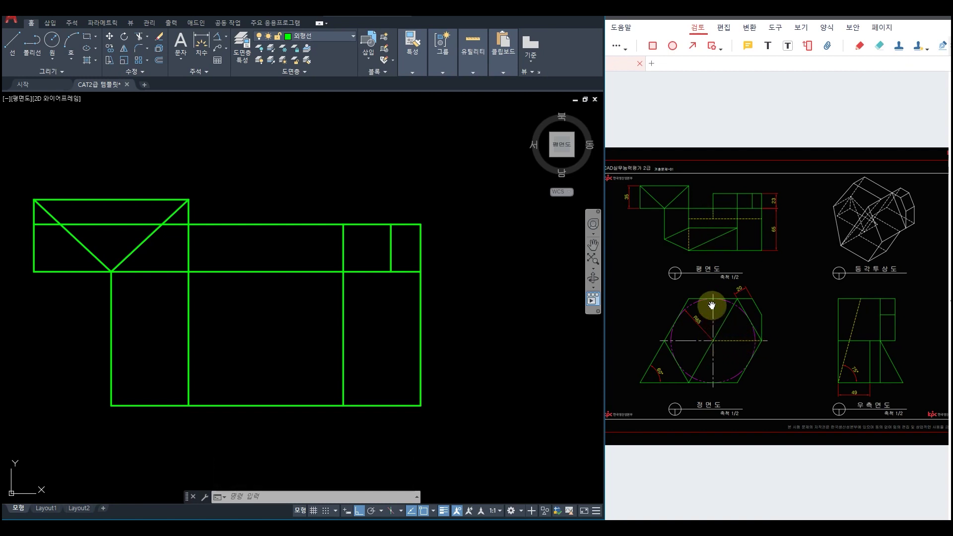
- Draw a vertical ray upward from the midpoint of the front view's top edge through the top view
scroll(283, 362, down, 5)
middle_drag(283, 456, 272, 372)
scroll(273, 372, up, 5)
text(ray)
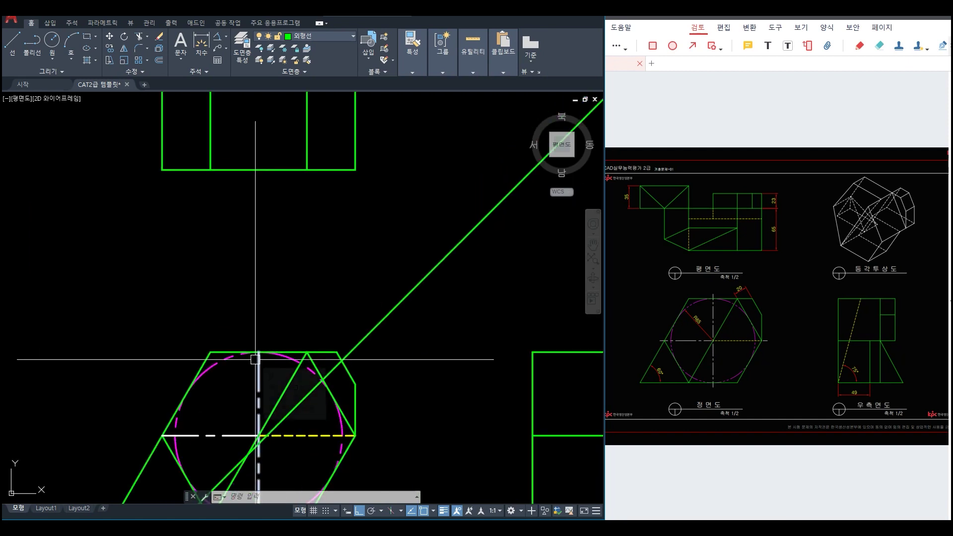
key(Return)
click(258, 352)
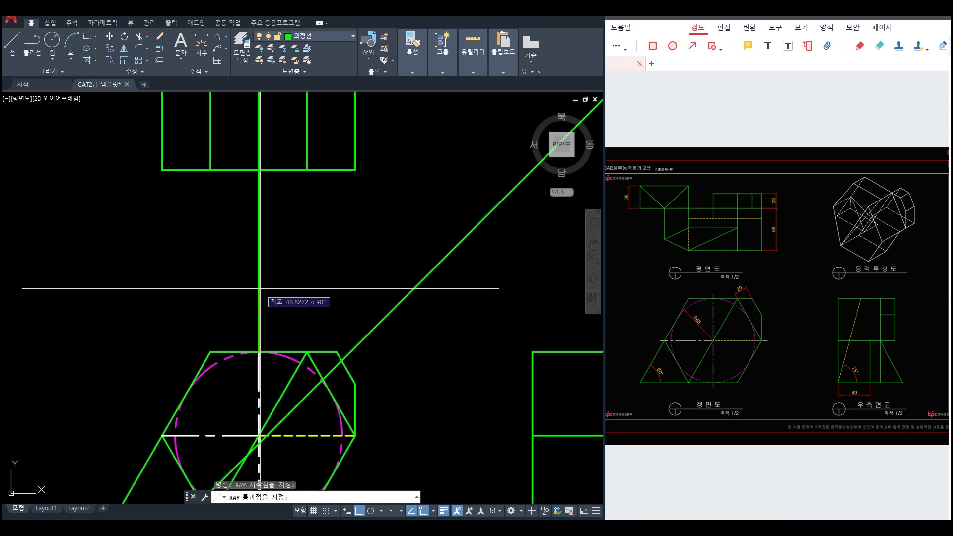
click(312, 191)
key(Return)
- Fillet the central vertical ray with the top view's upper offset line to form a sharp upper-left corner
middle_drag(312, 192, 378, 358)
scroll(347, 250, up, 2)
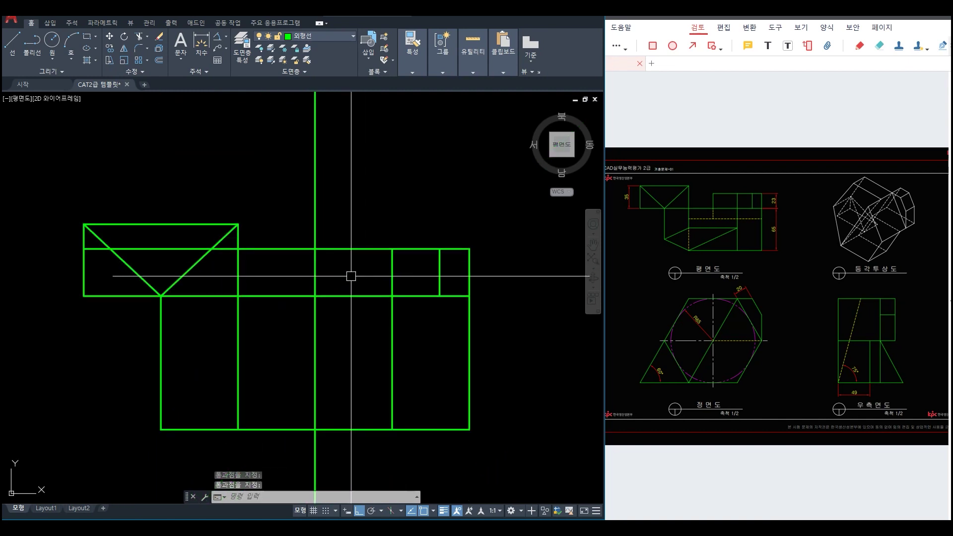
text(f)
key(Return)
click(315, 279)
click(324, 249)
key(Escape)
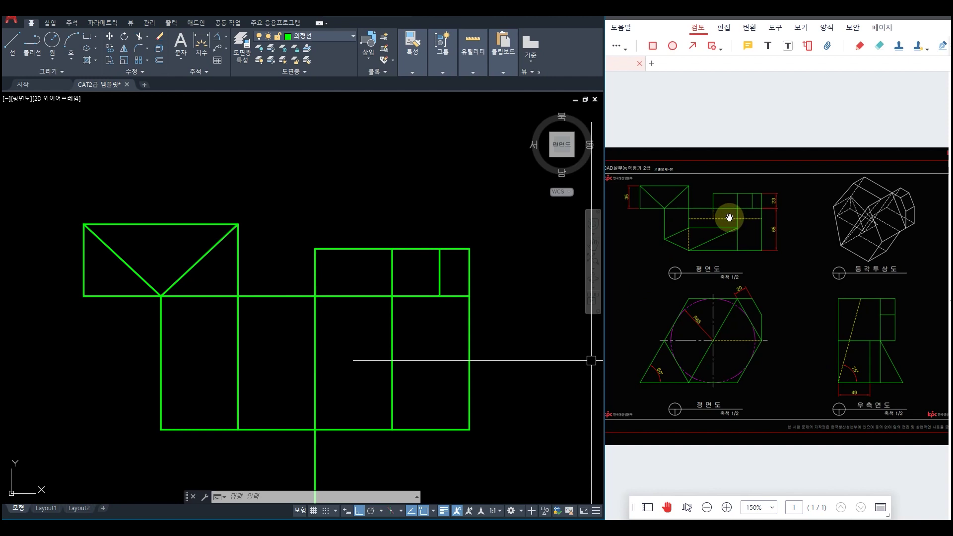
- Offset the left edge of the right side view to the right by 49
scroll(460, 366, down, 8)
scroll(392, 377, up, 7)
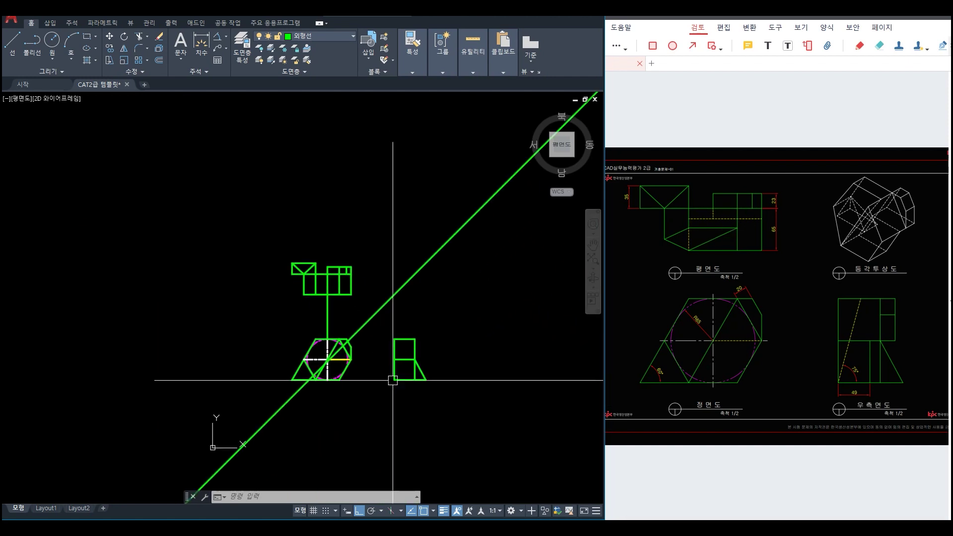
scroll(415, 365, up, 2)
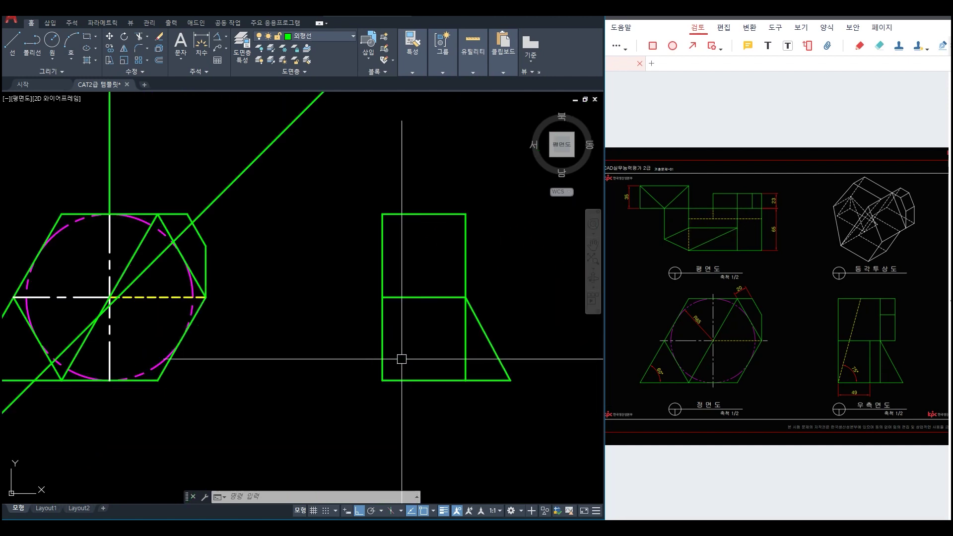
text(o)
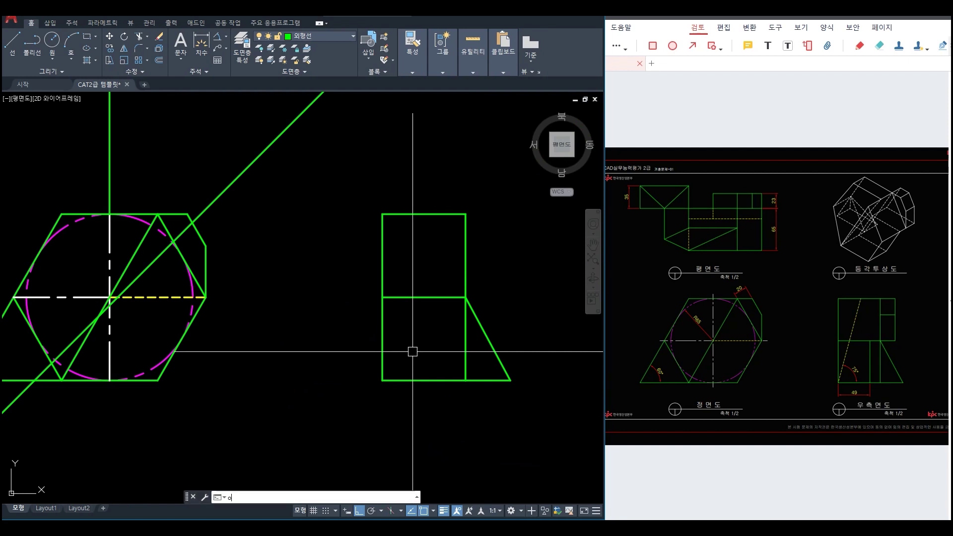
key(Return)
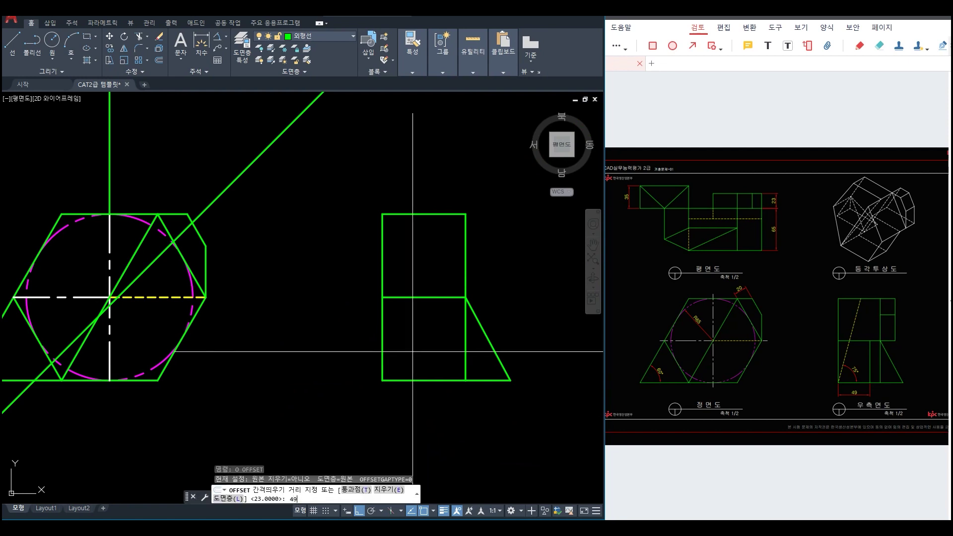
text(49)
key(Return)
click(382, 366)
click(428, 353)
key(Escape)
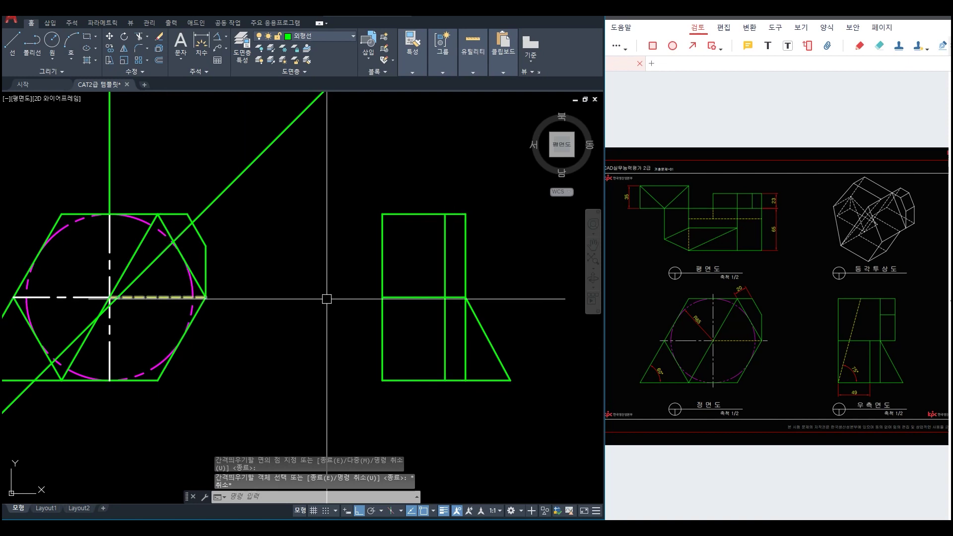
- Trim away the offset line above the right side view's middle horizontal line
text(tr)
key(Return)
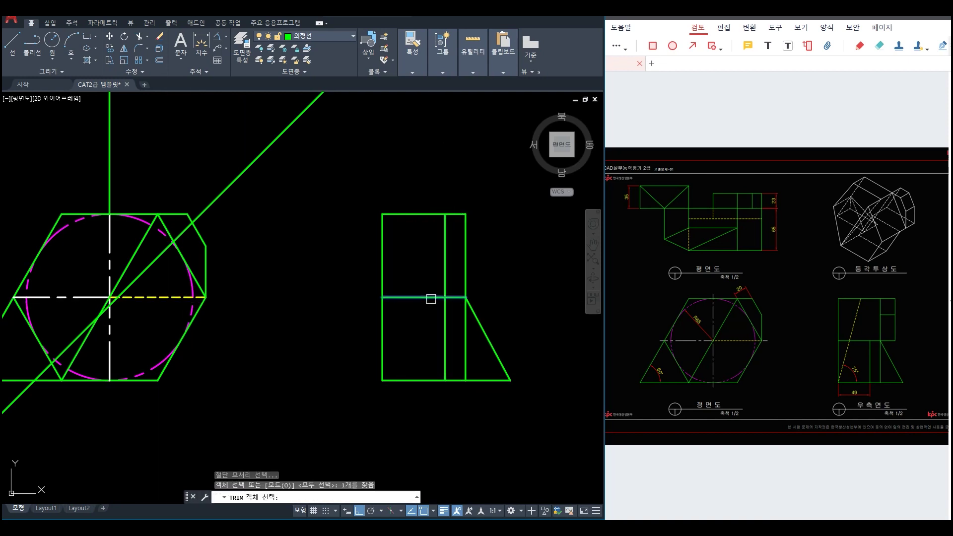
click(445, 276)
key(Escape)
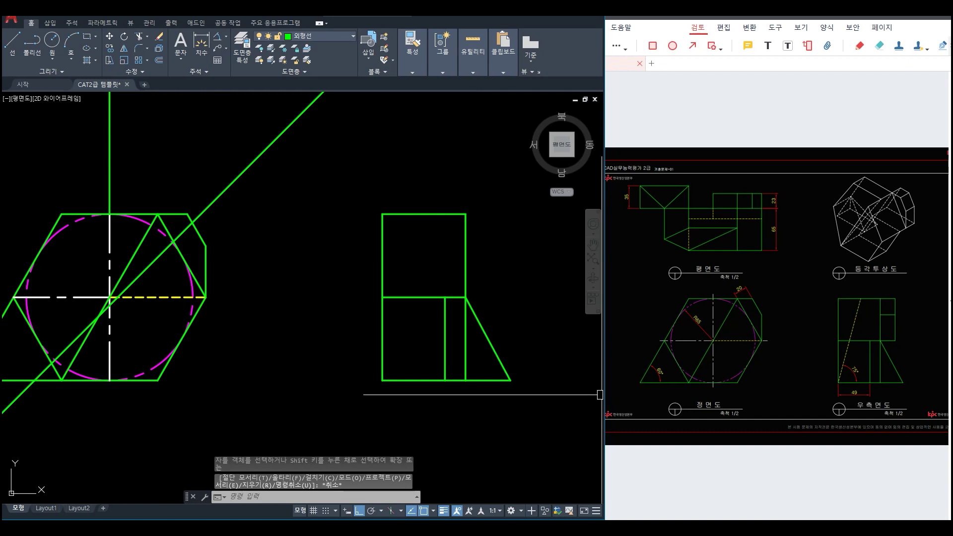
- Draw a vertical ray upward from the top end of the trimmed line in the right side view
text(ray)
key(Return)
click(445, 297)
click(446, 194)
key(Return)
- Project a horizontal ray leftward through the top view from where the vertical ray crosses the 45° line
scroll(445, 193, down, 3)
middle_drag(437, 196, 469, 313)
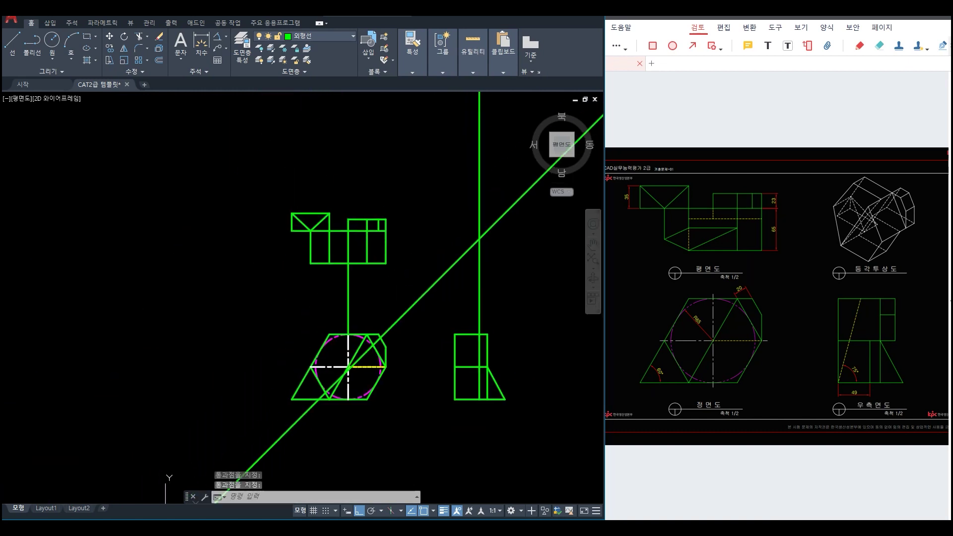
scroll(489, 247, up, 3)
key(Return)
click(502, 248)
click(392, 248)
key(Return)
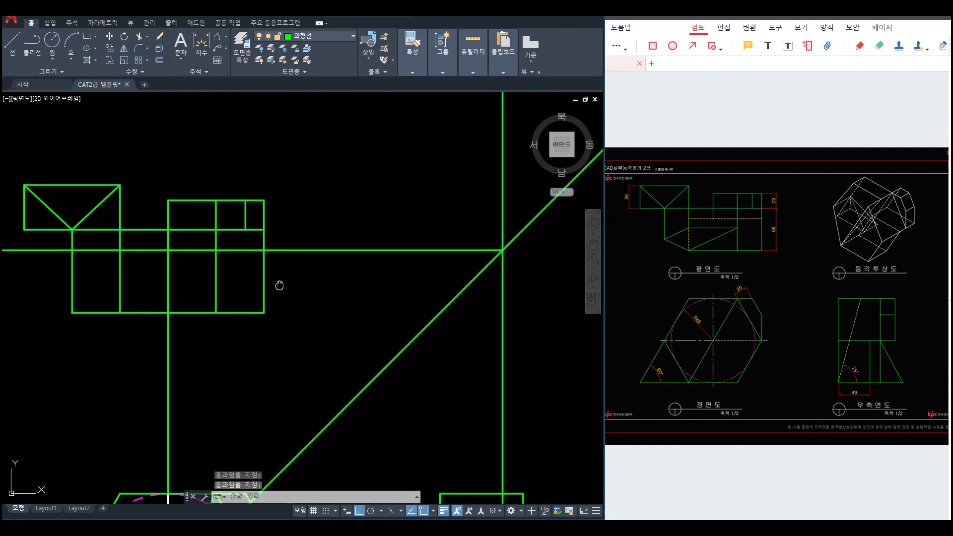
- Trim the horizontal ray in the top view to the span between the left inner vertical line and the right edge
middle_drag(221, 257, 351, 270)
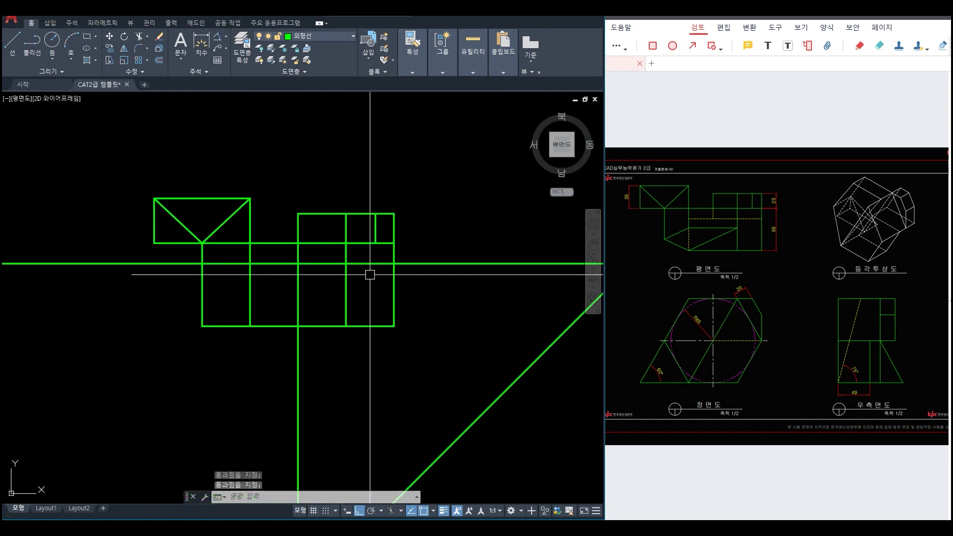
text(tr)
key(space)
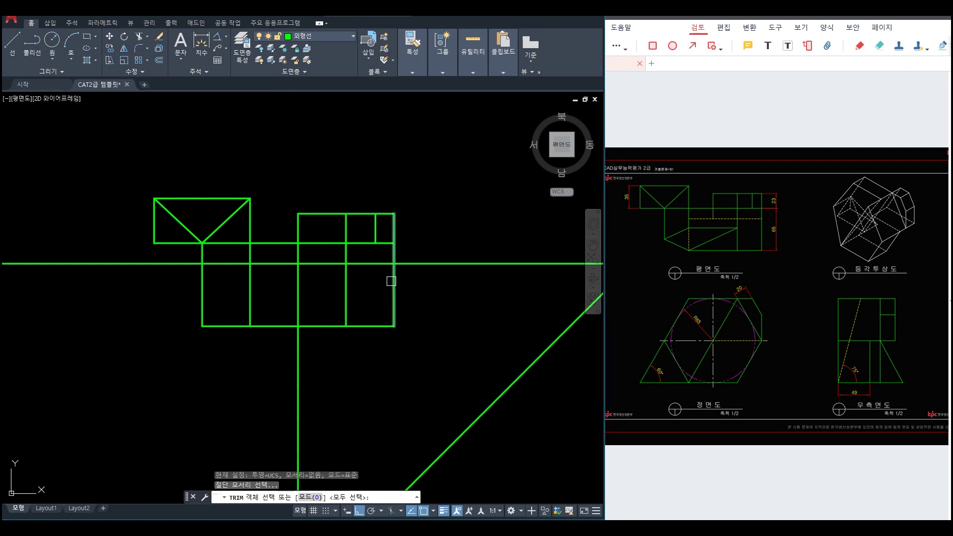
click(393, 277)
click(248, 281)
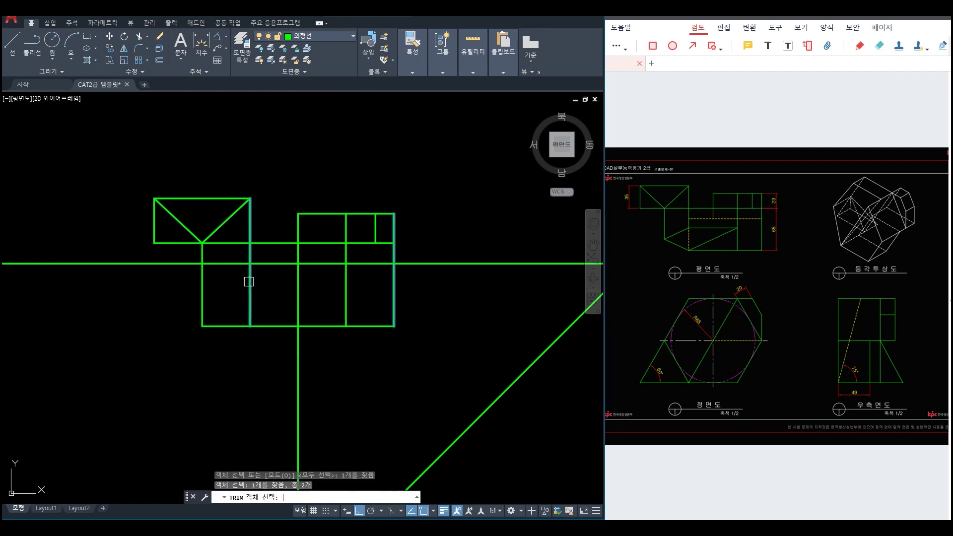
key(space)
click(232, 264)
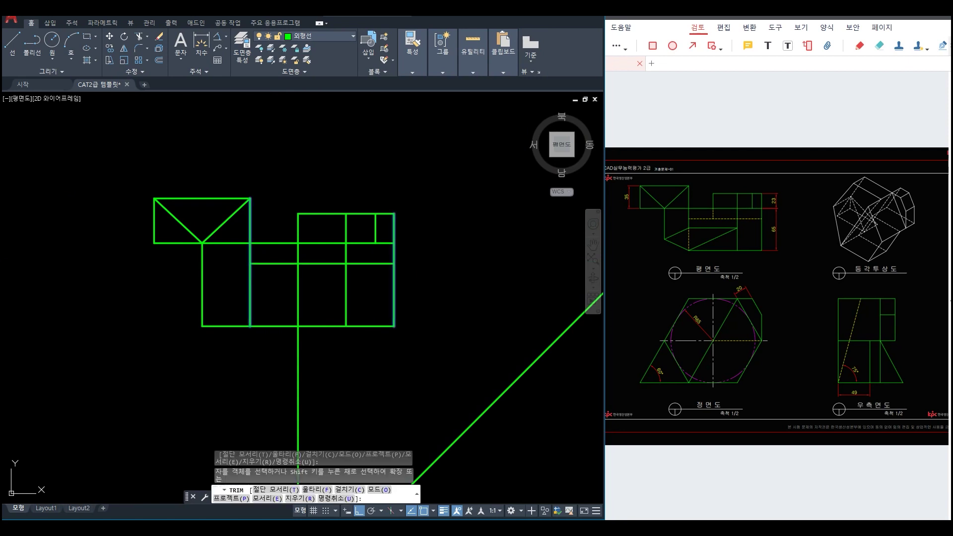
key(space)
- Trim away the central vertical line below the projected horizontal line in the top view
key(space)
click(318, 264)
key(space)
click(298, 280)
key(Escape)
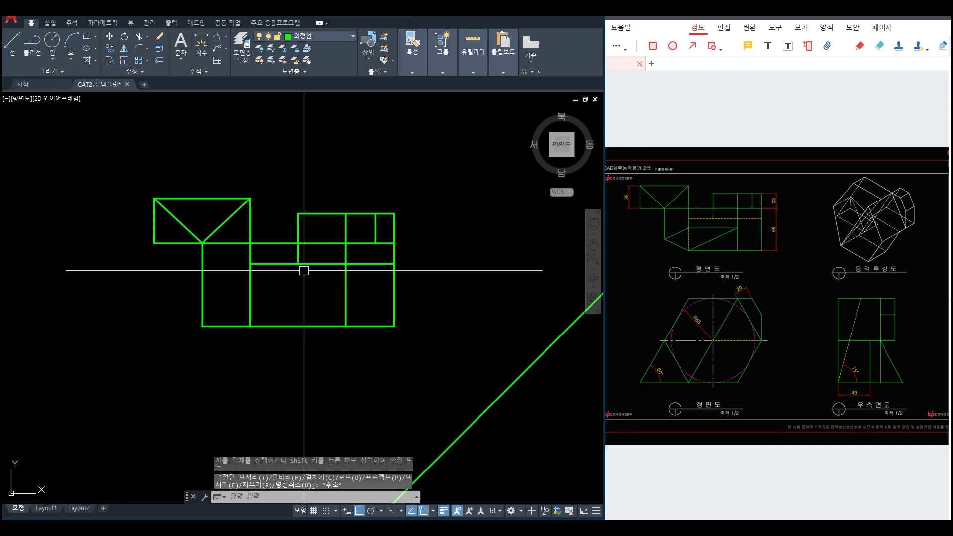
- Break the top view's central vertical line at its intersection with the main body's upper edge
click(145, 72)
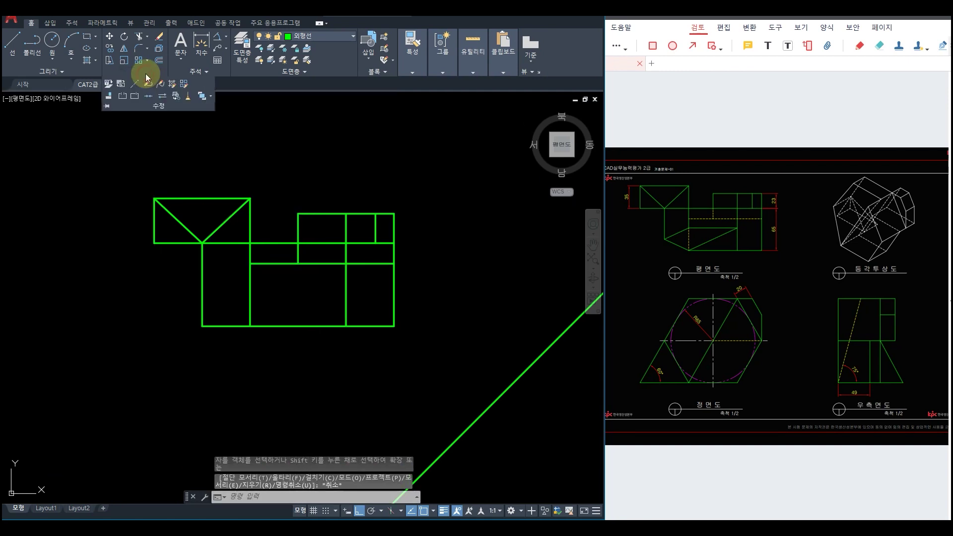
click(135, 97)
scroll(294, 243, up, 5)
click(300, 276)
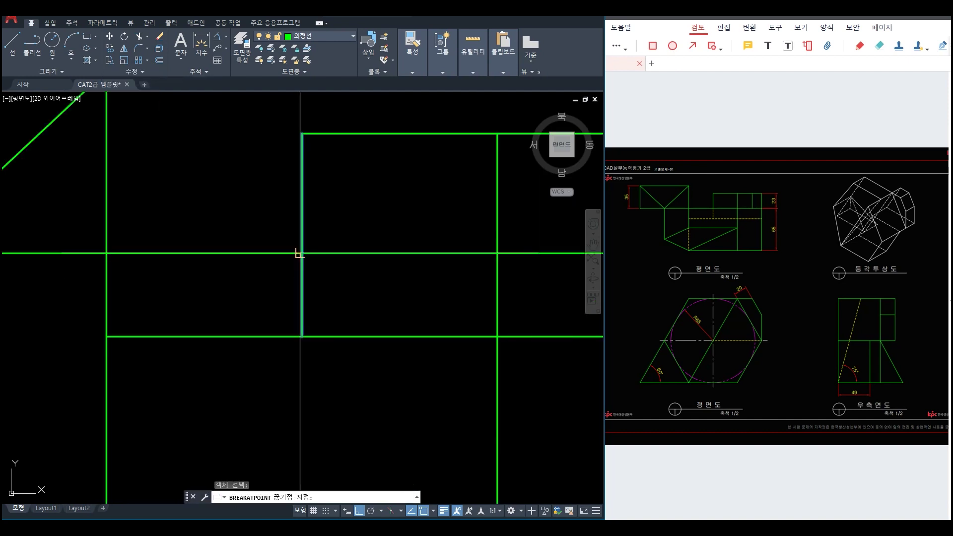
click(302, 253)
- Move the lower piece of the broken vertical line and the projected horizontal line to the 숨은선 layer
click(351, 355)
click(266, 313)
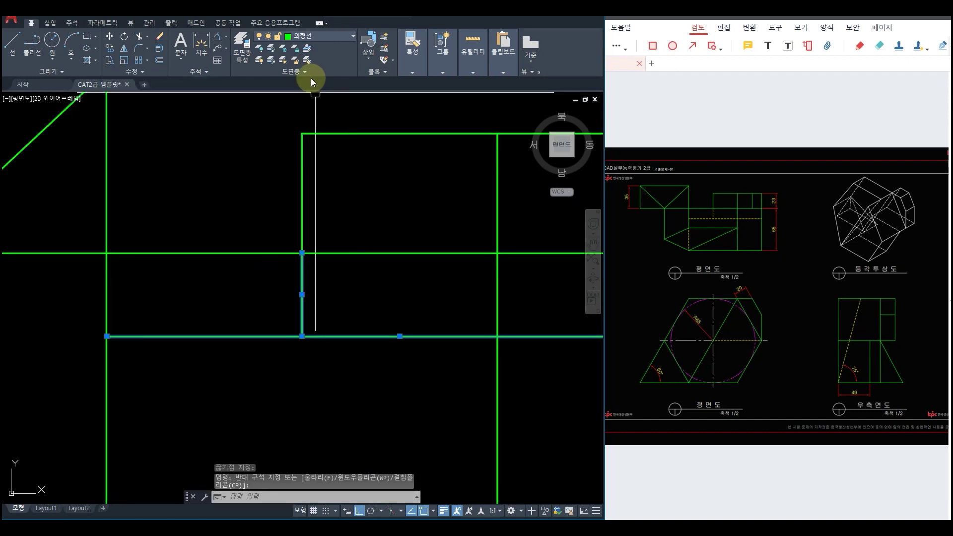
click(328, 36)
click(308, 94)
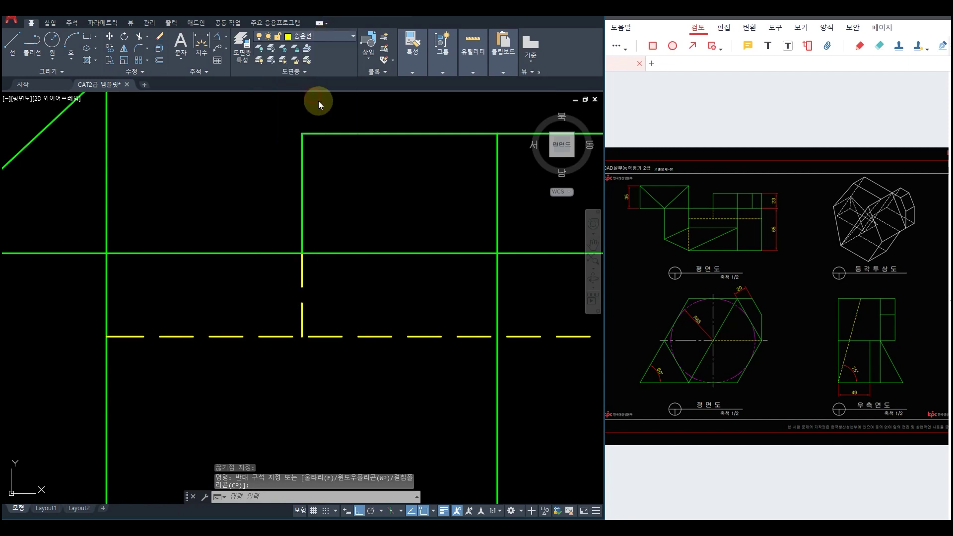
key(Escape)
- Delete the vertical projection ray rising from the right side view
scroll(376, 324, down, 4)
middle_drag(438, 336, 439, 307)
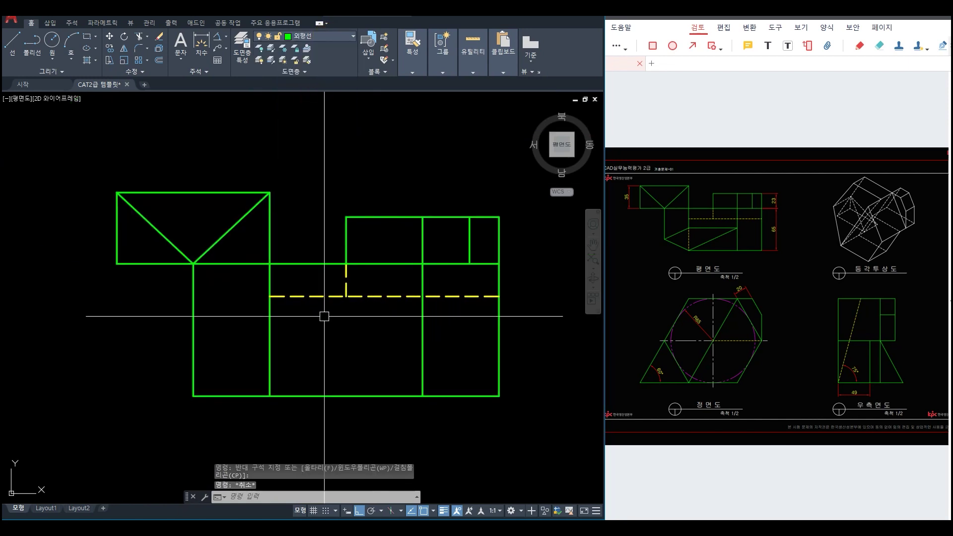
scroll(425, 327, down, 4)
mouse_move(440, 355)
middle_down()
mouse_move(437, 252)
mouse_move(389, 243)
middle_up()
click(528, 315)
key(Delete)
- Draw a construction line at a 75° angle through the lower-left corner of the right side view
click(812, 360)
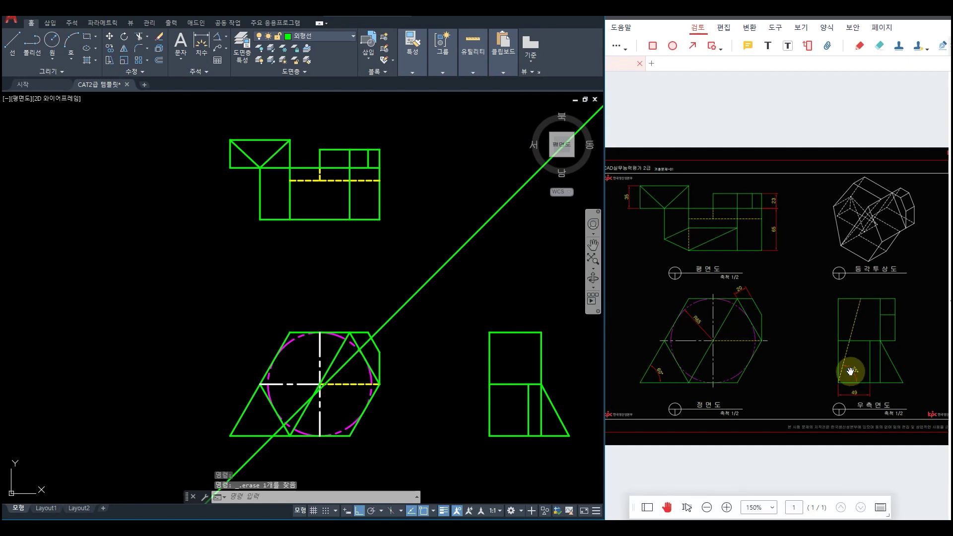
click(496, 294)
middle_drag(541, 331, 437, 285)
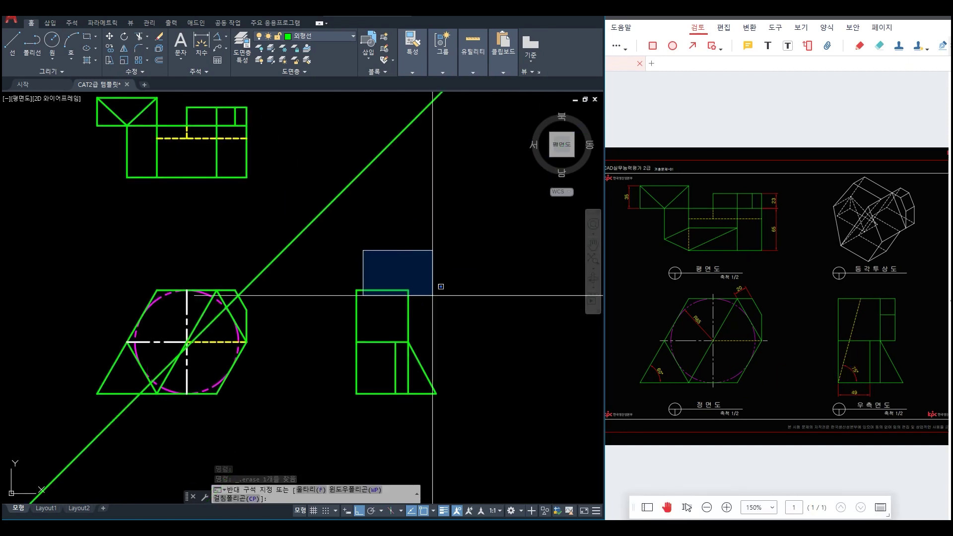
key(Escape)
text(xl)
key(Return)
text(a)
key(Return)
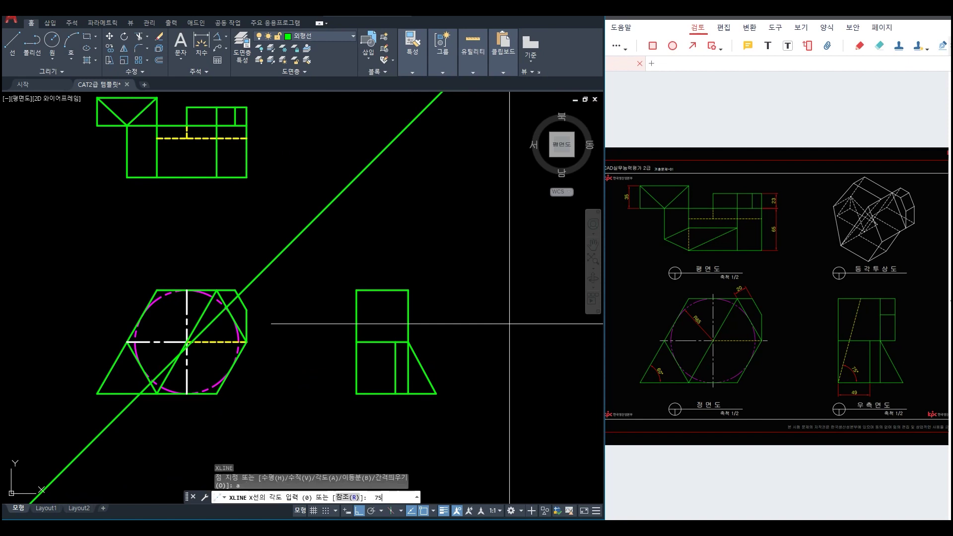
text(75)
key(Return)
scroll(360, 394, up, 4)
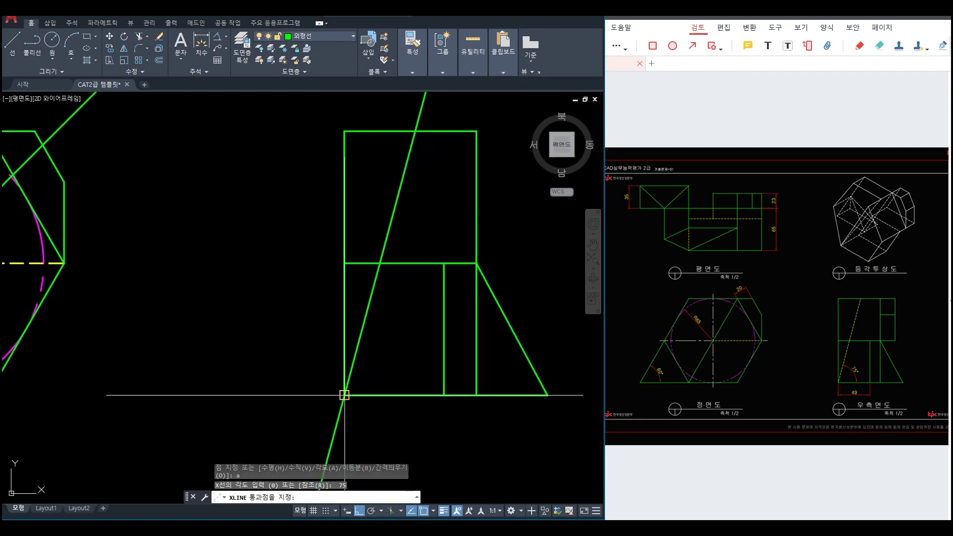
click(345, 395)
key(Escape)
- Trim the 75° construction line to the upper and lower edges of the right side view
text(tr)
key(Return)
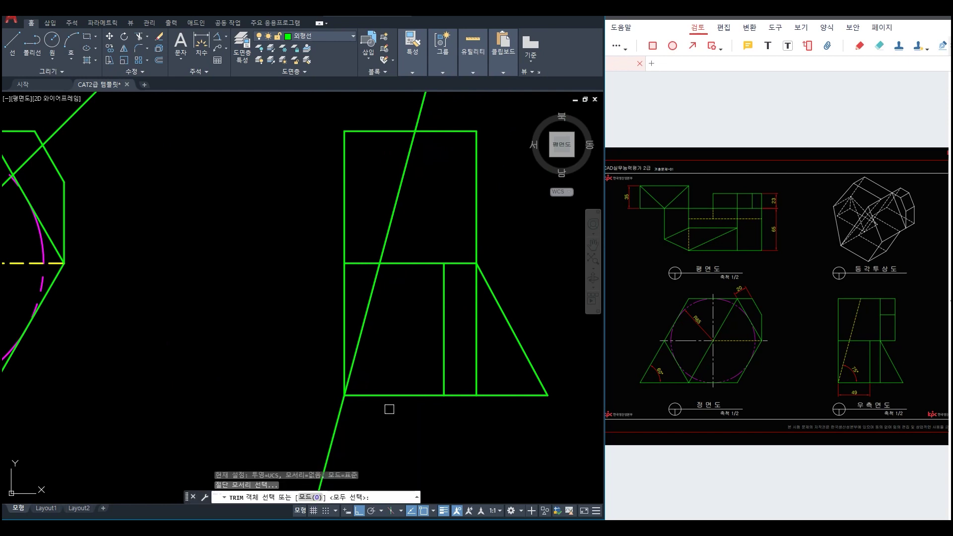
click(386, 395)
click(442, 126)
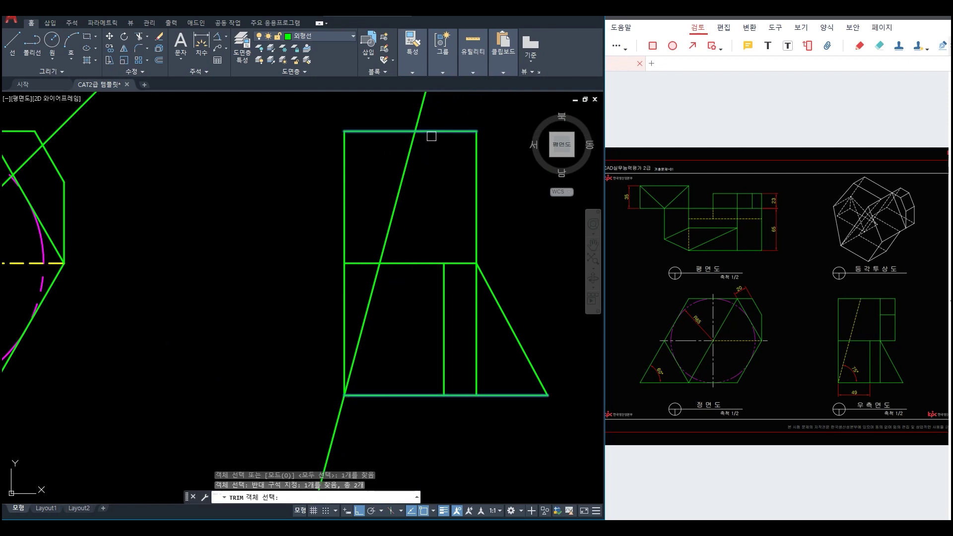
key(Return)
scroll(342, 411, down, 4)
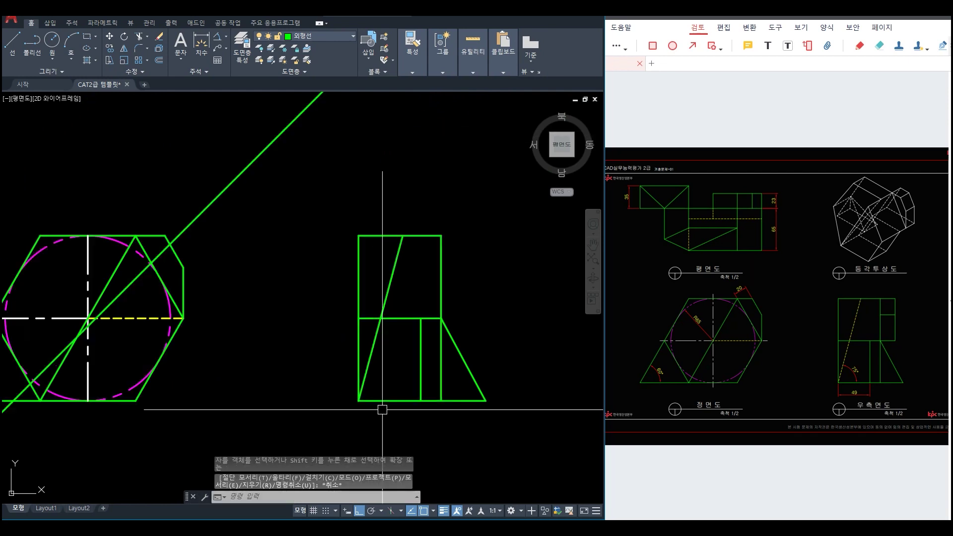
key(Escape)
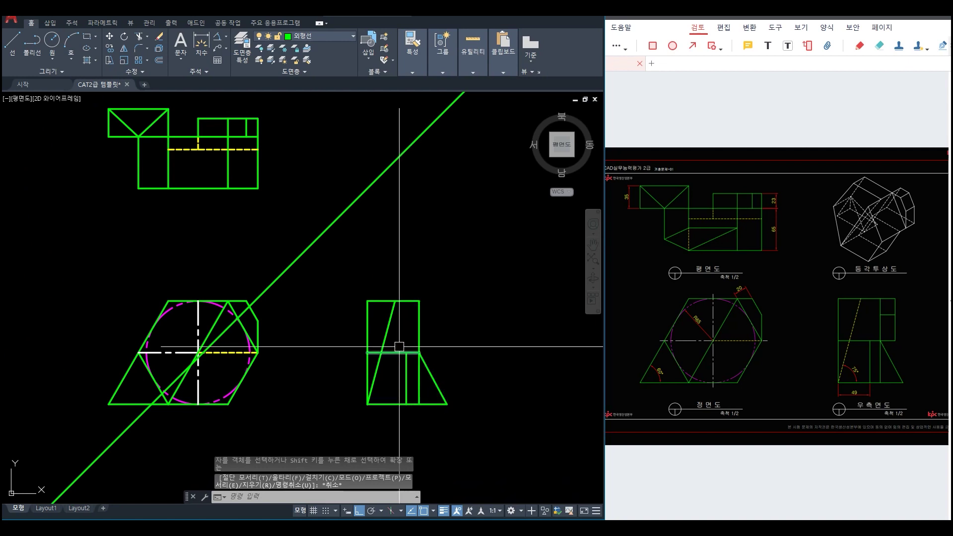
click(245, 149)
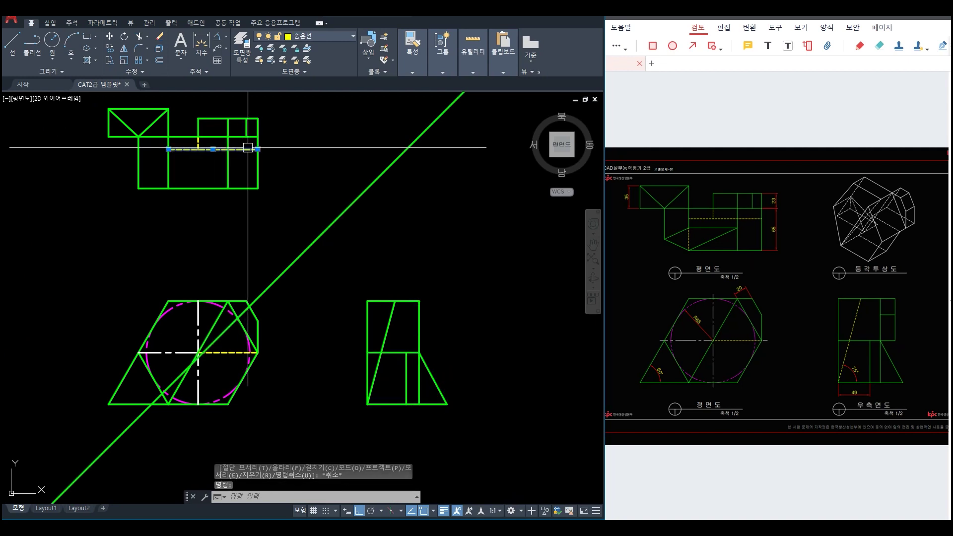
text(m)
key(Return)
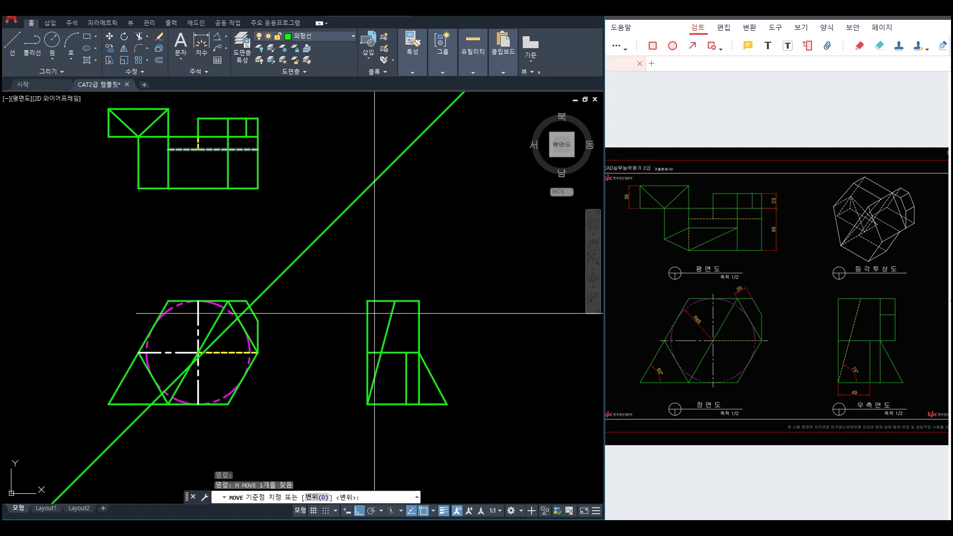
key(Return)
key(Escape)
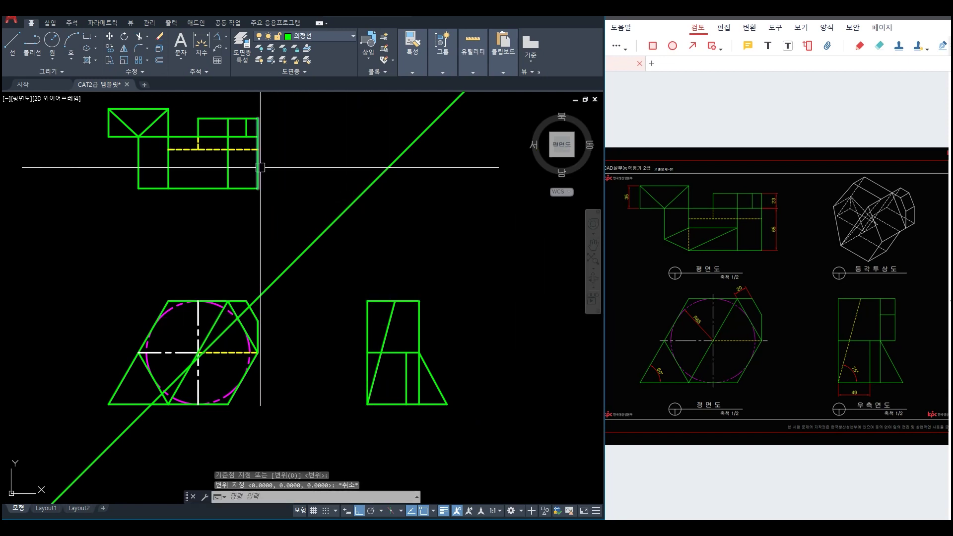
- Match the slanted 75° line in the right side view to the properties of the top view's dashed 숨은선 line
click(247, 146)
text(ma)
key(Return)
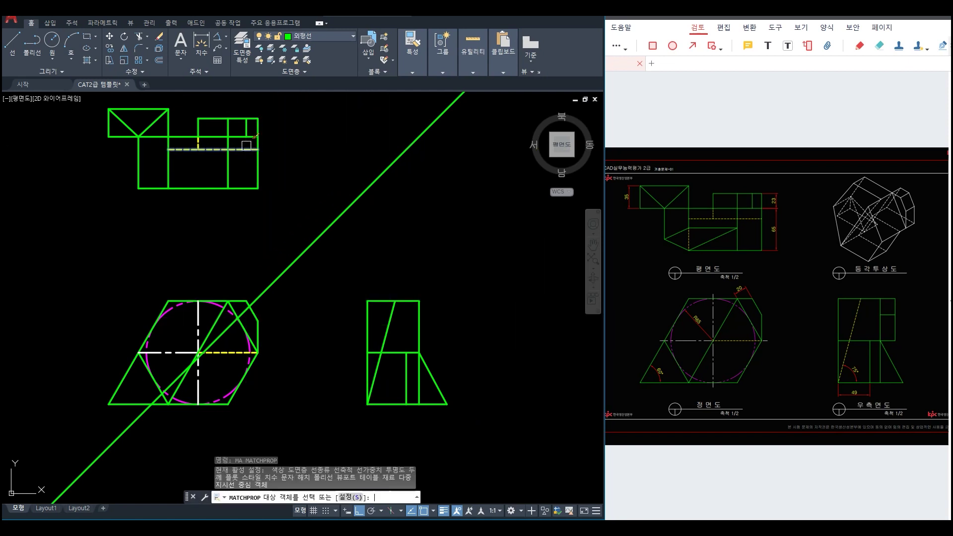
click(388, 328)
key(Escape)
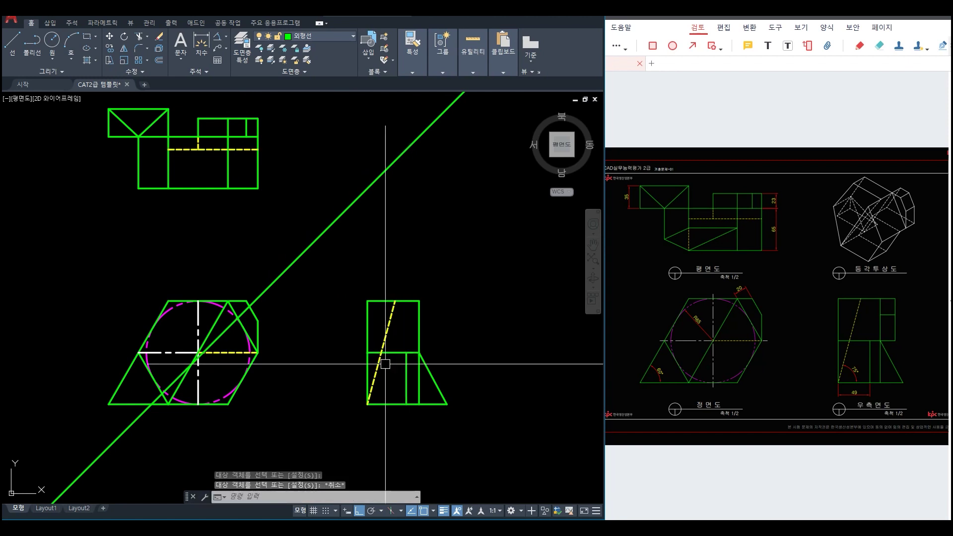
click(387, 333)
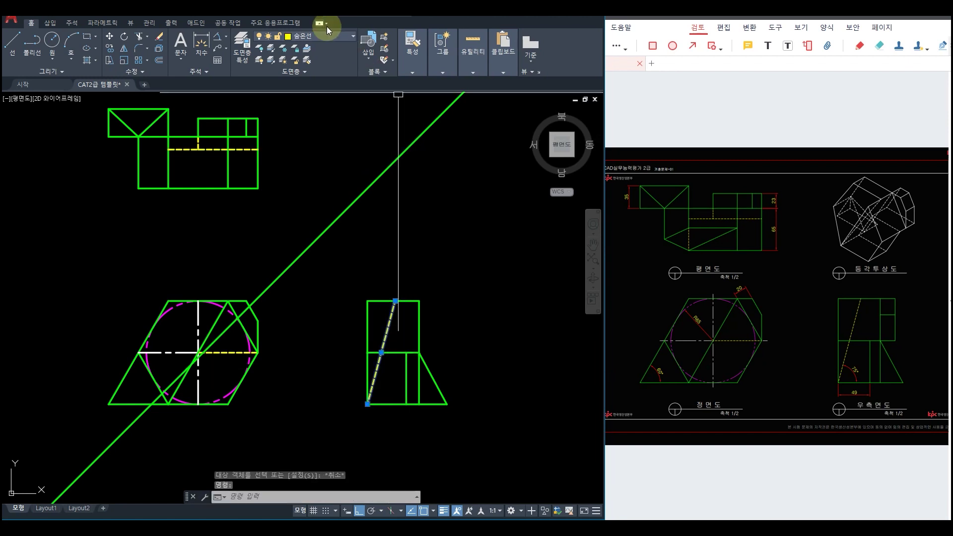
key(Escape)
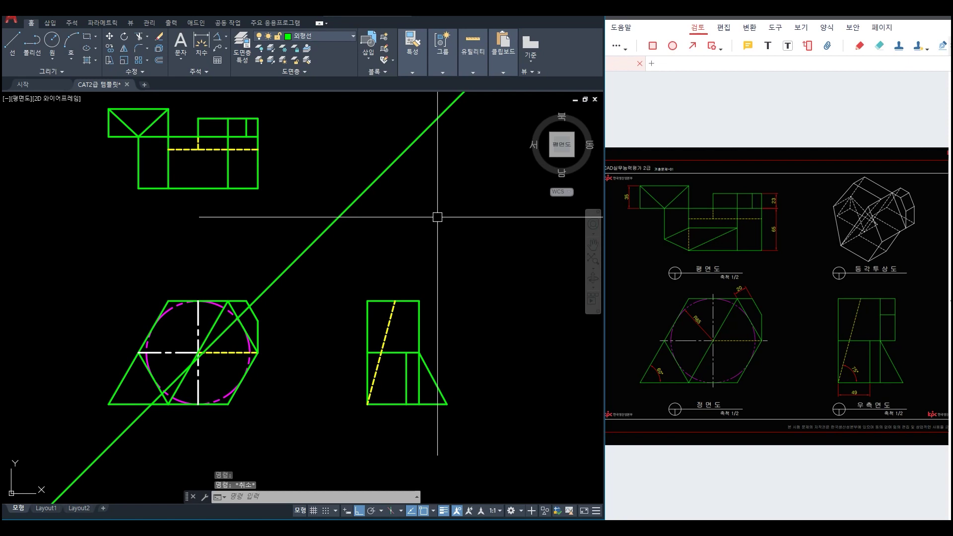
- Project the slanted hidden line's upper end with a vertical ray to the 45° line and a horizontal ray across the top view
text(ray)
key(Return)
click(395, 301)
click(419, 160)
key(Return)
key(Return)
click(395, 161)
click(321, 166)
key(Return)
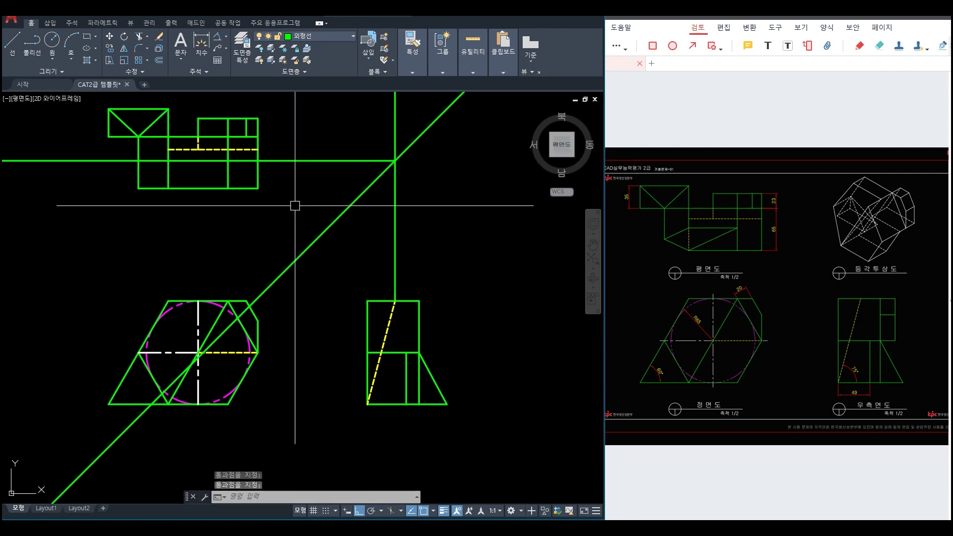
- Trim the horizontal projection ray to the segment between the top view's two long inner vertical lines
middle_drag(294, 204, 452, 239)
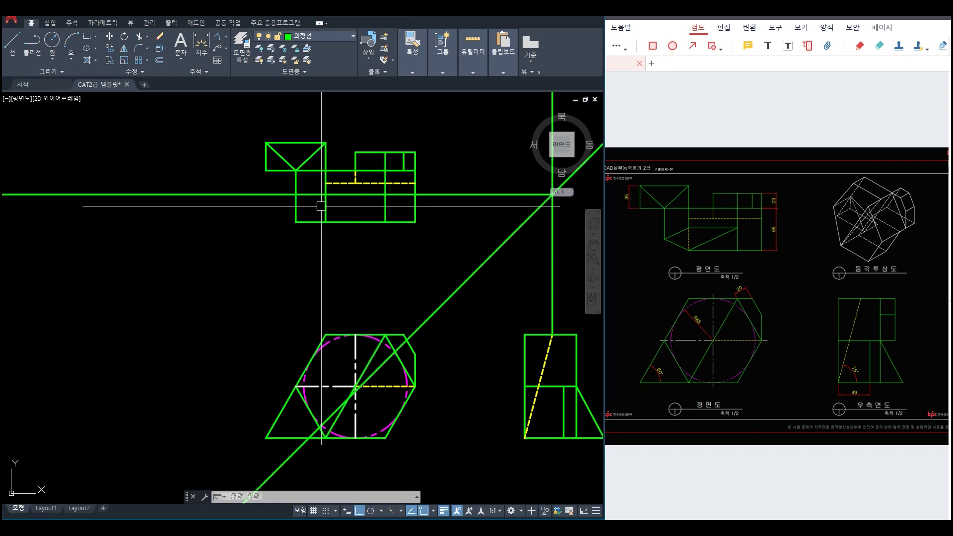
key(Return)
click(385, 221)
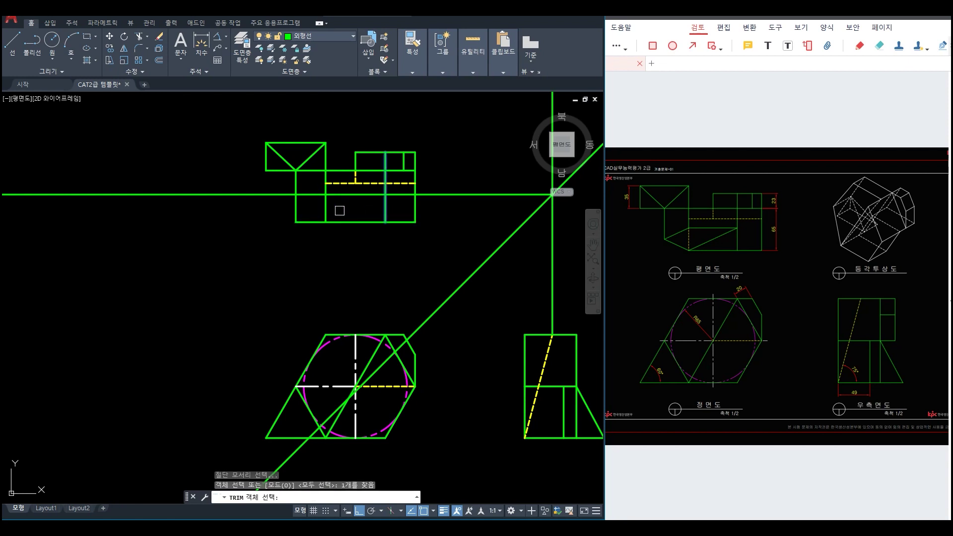
key(Return)
click(313, 194)
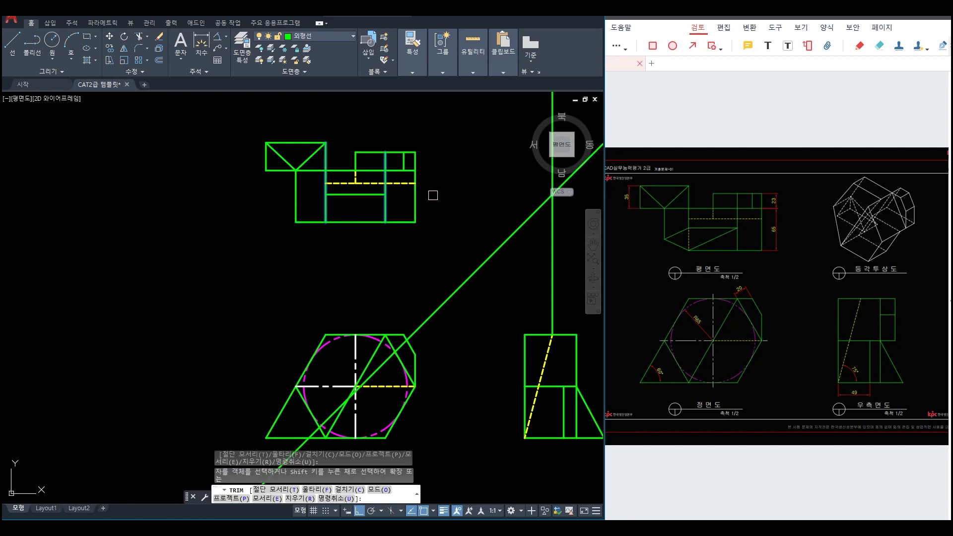
key(Escape)
click(723, 236)
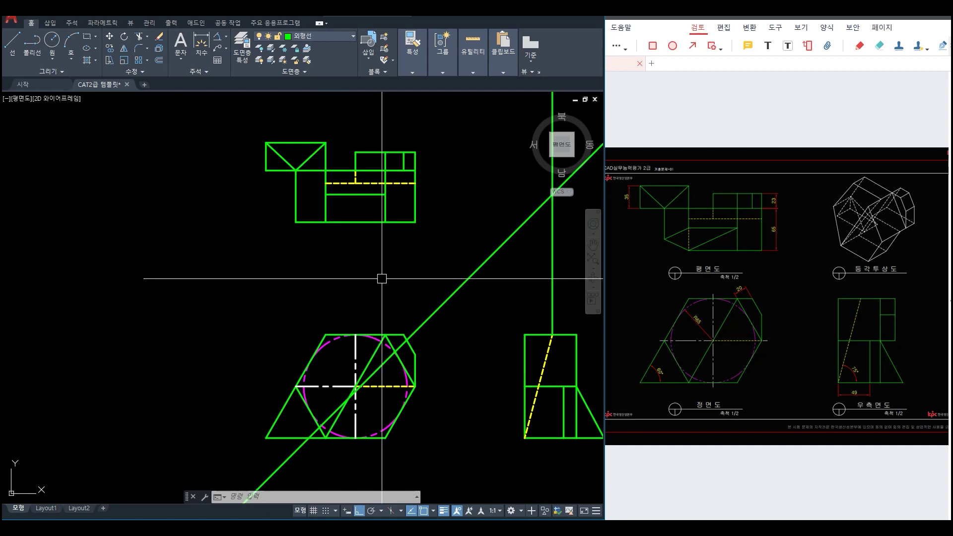
- Draw a diagonal line in the top view from the trimmed segment's right end to the left inner vertical line's lower end
text(l)
key(Return)
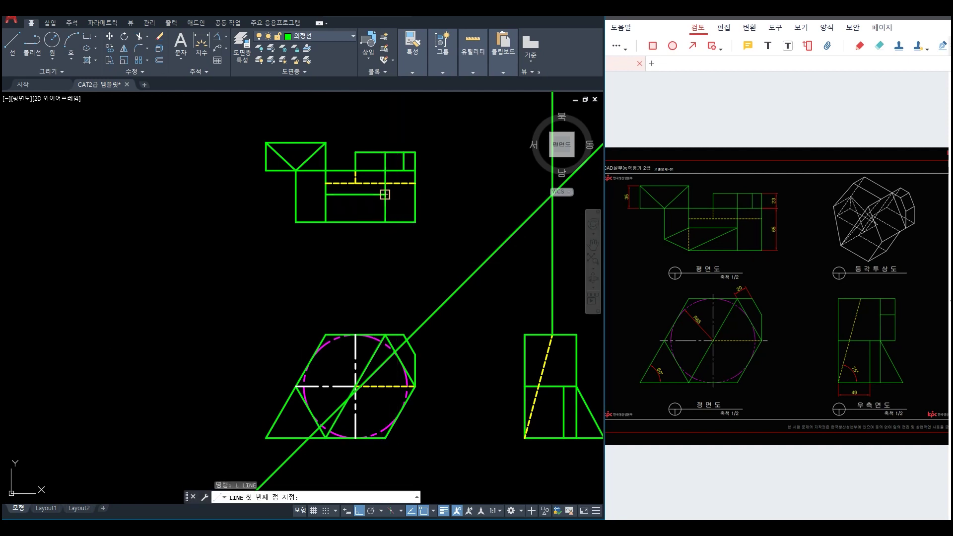
scroll(329, 224, up, 2)
click(325, 222)
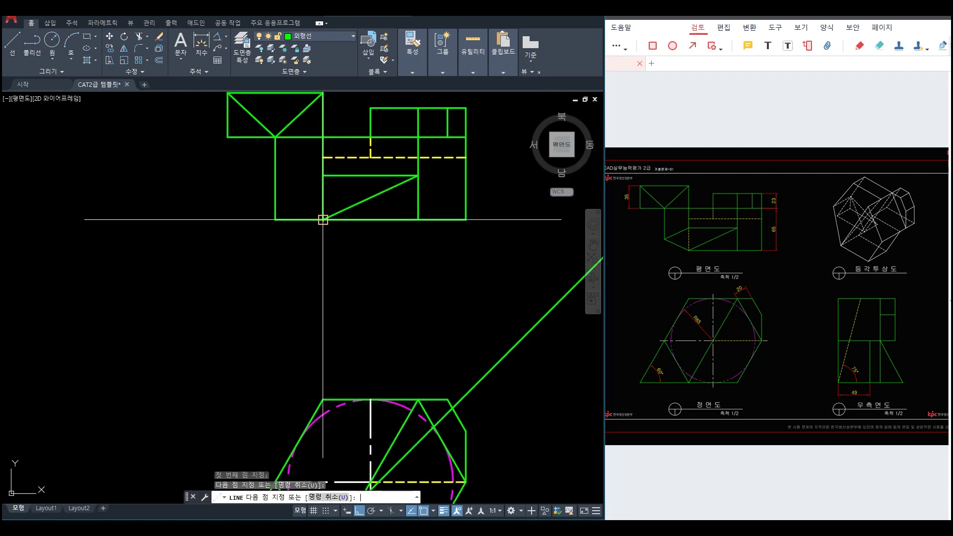
key(Return)
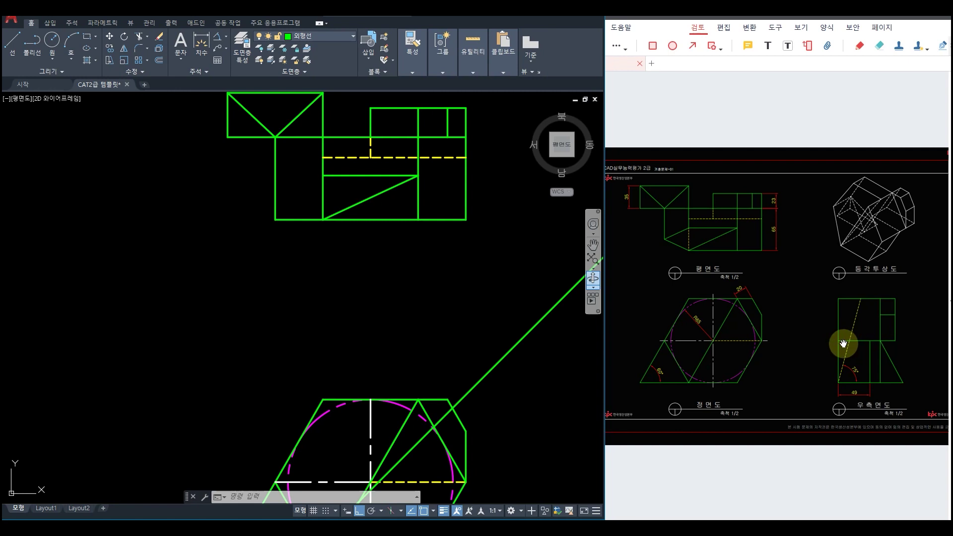
- Project the slanted hidden line's crossing with the right side view's middle edge via the 45° line across the top view using rays
middle_drag(471, 425, 238, 374)
text(ra)
key(Return)
click(431, 431)
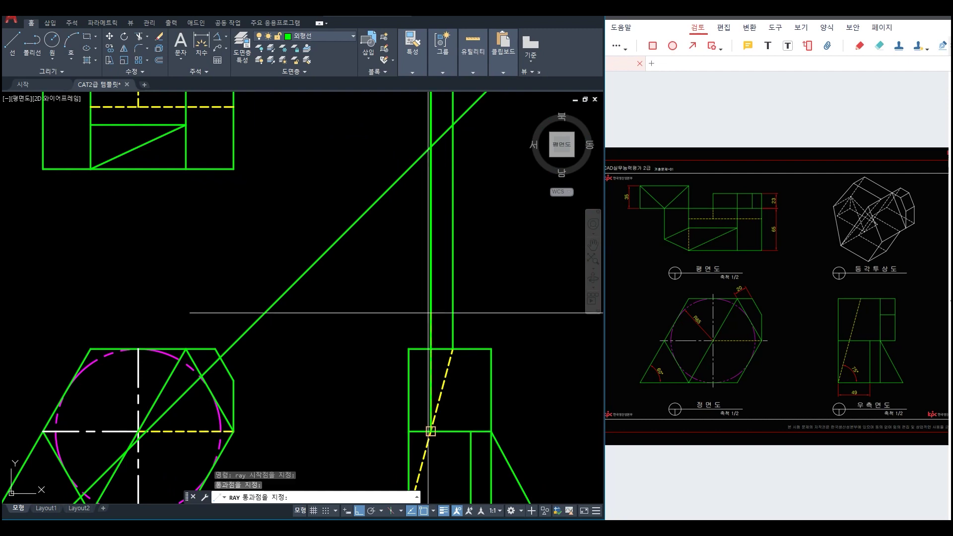
key(Return)
middle_drag(388, 250, 437, 356)
key(Return)
click(479, 253)
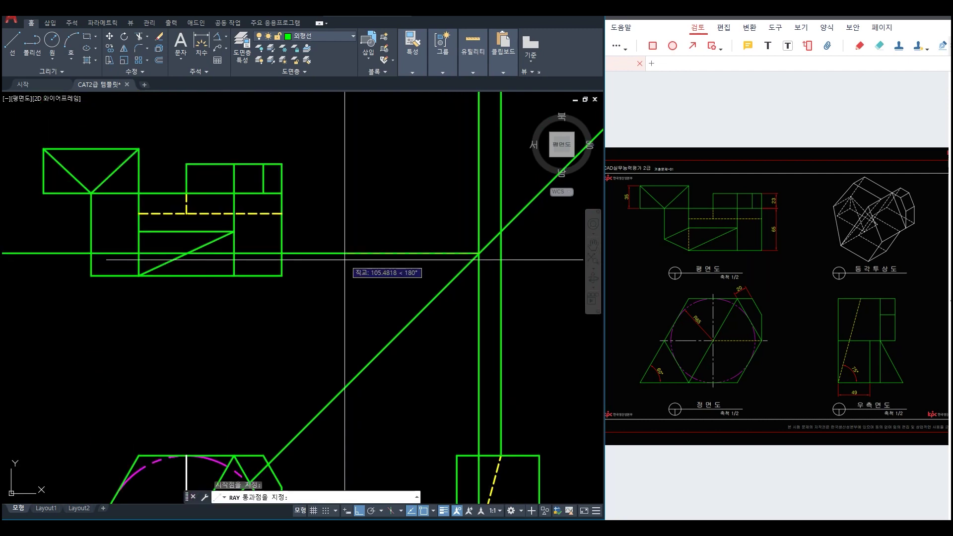
click(345, 259)
key(Return)
- Draw two lines from the diagonal's lower end to the projection ray's crossing with the left edge, and on to the short horizontal segment's left end
scroll(443, 362, up, 3)
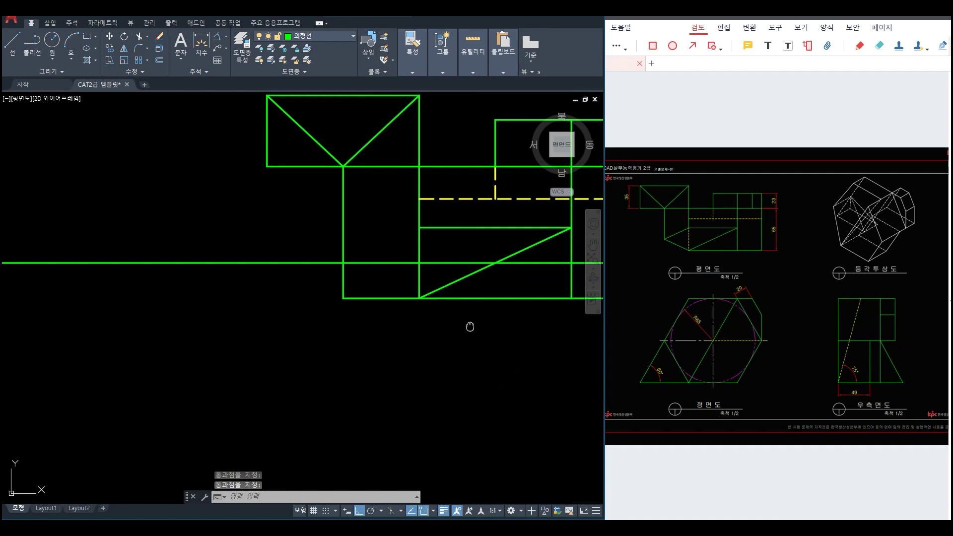
middle_drag(470, 327, 418, 345)
key(l)
key(Return)
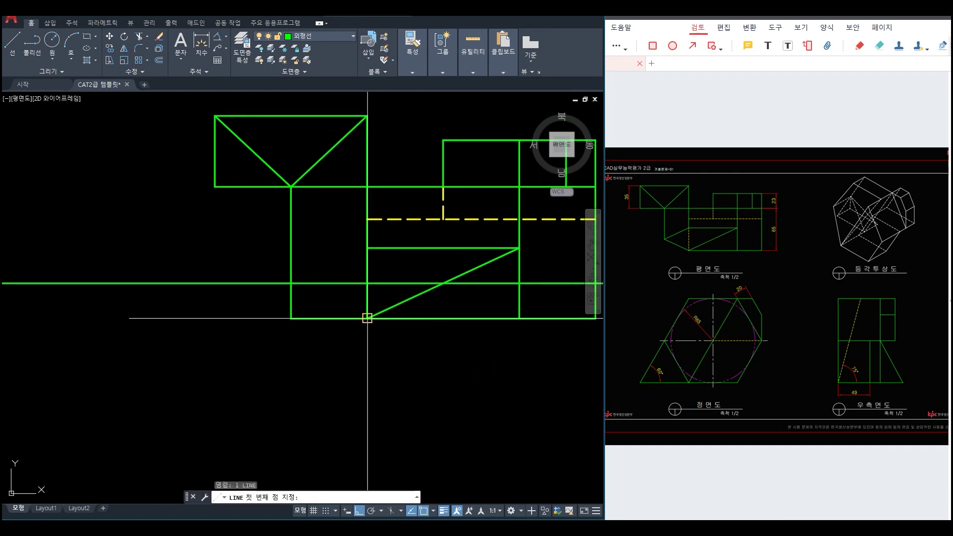
click(367, 318)
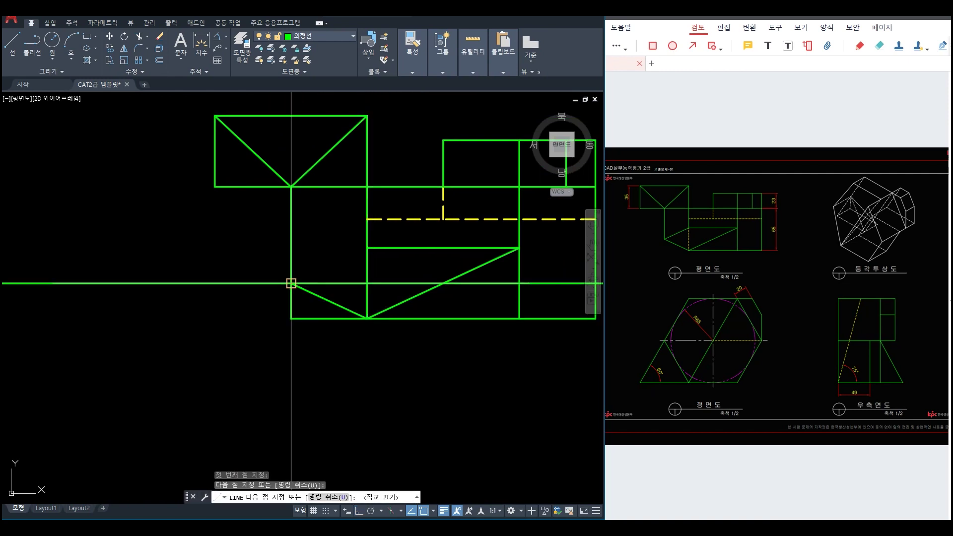
click(367, 247)
key(Return)
scroll(417, 327, down, 2)
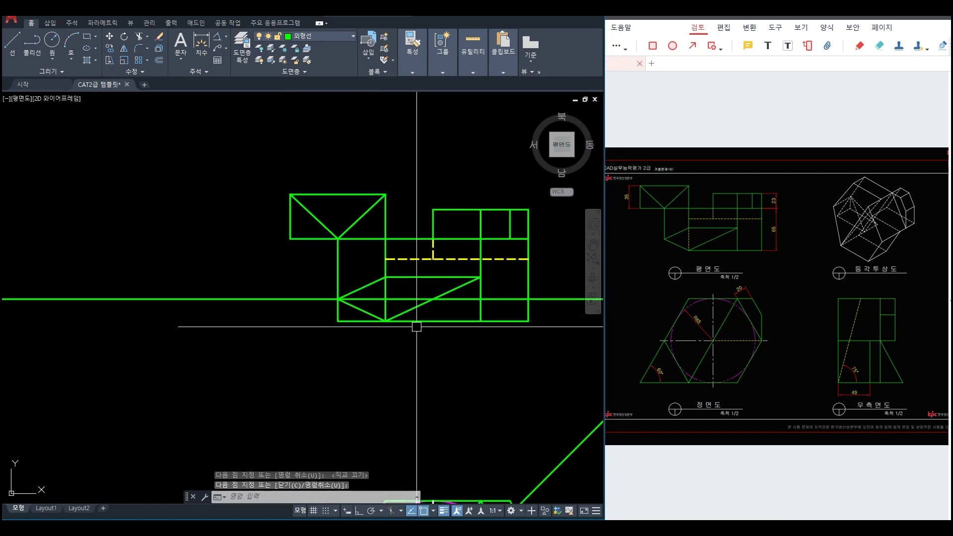
middle_drag(491, 355, 402, 326)
key(Escape)
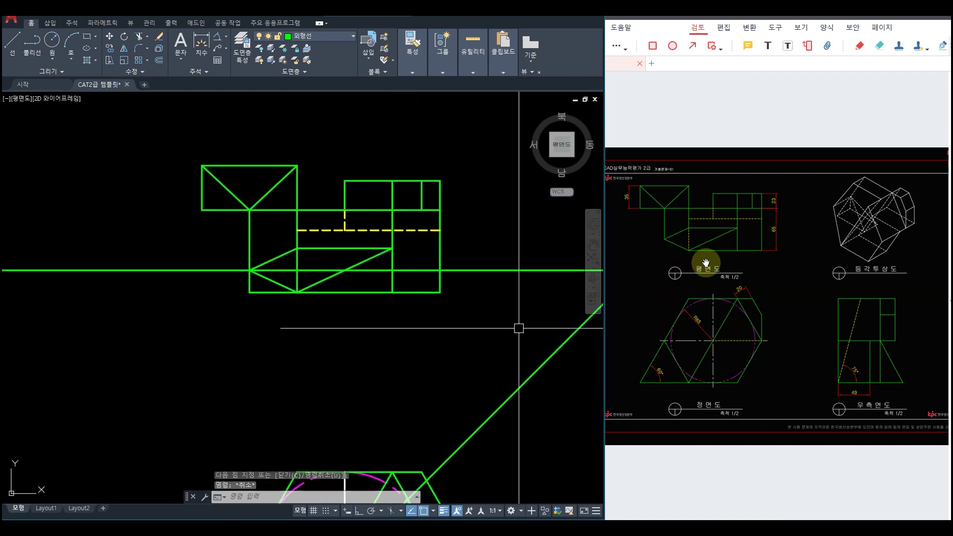
- Delete the two vertical projection rays and the horizontal projection ray
scroll(475, 319, down, 3)
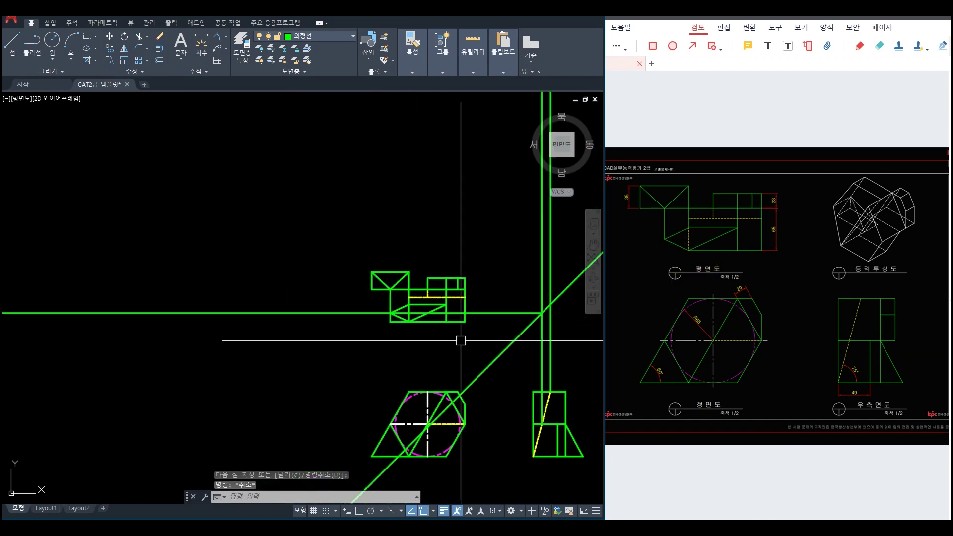
click(462, 323)
click(447, 278)
key(Delete)
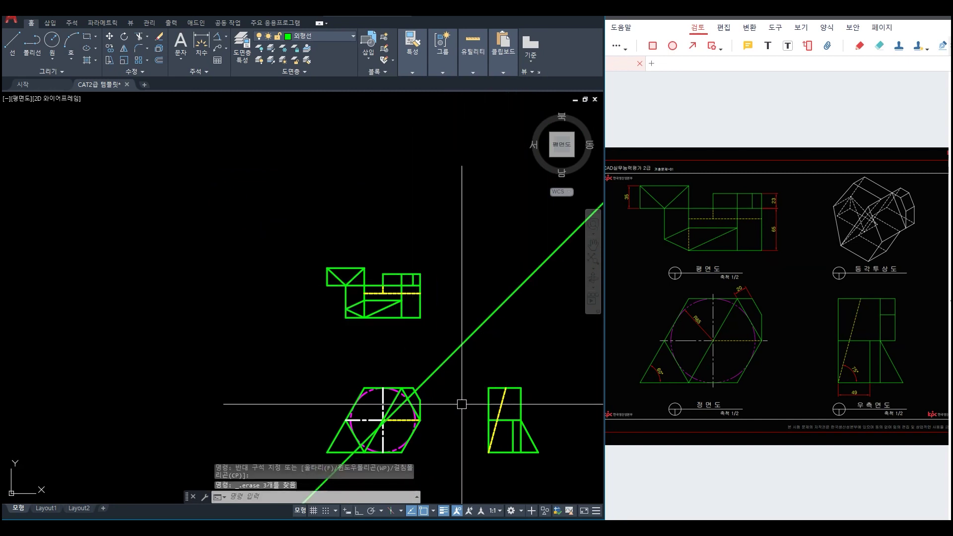
- Trim away the top view's lower-left corner outside the new sloped line
scroll(360, 322, up, 6)
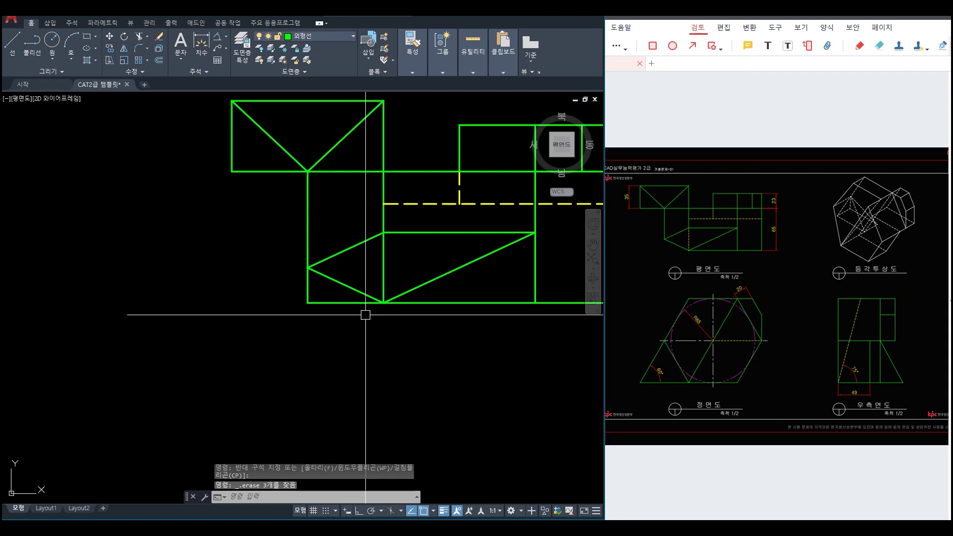
text(tr)
key(space)
key(space)
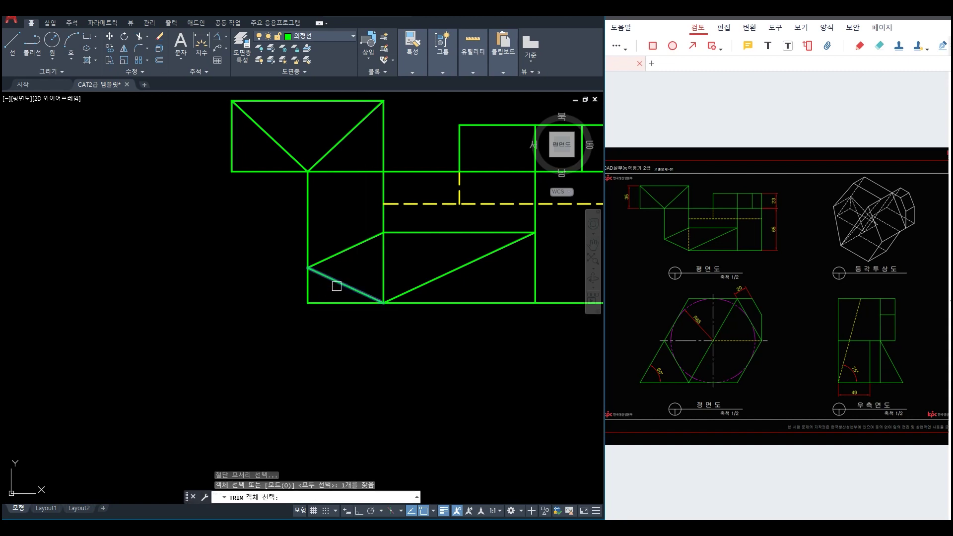
drag(345, 315, 296, 289)
key(space)
key(Escape)
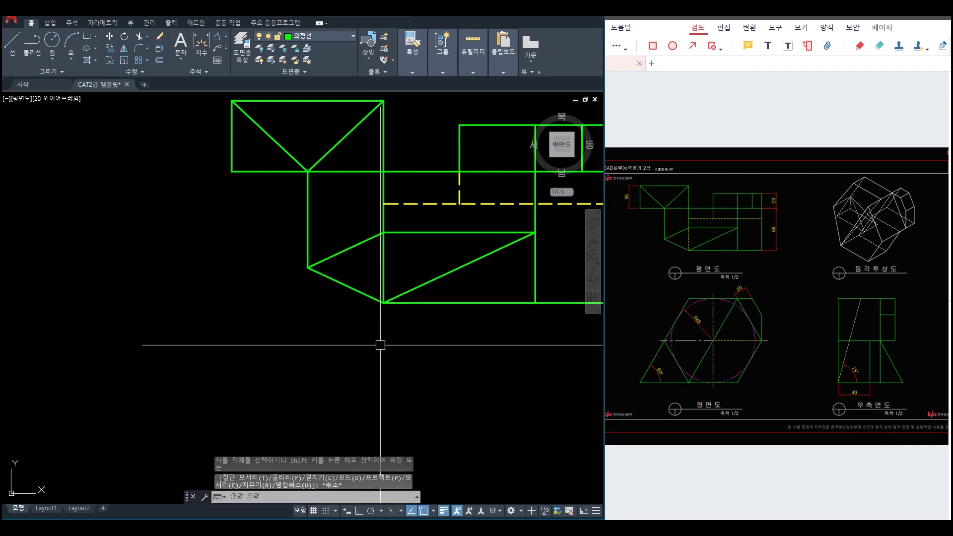
- Break the top view's left inner vertical line where the short horizontal segment meets it
click(141, 75)
click(135, 97)
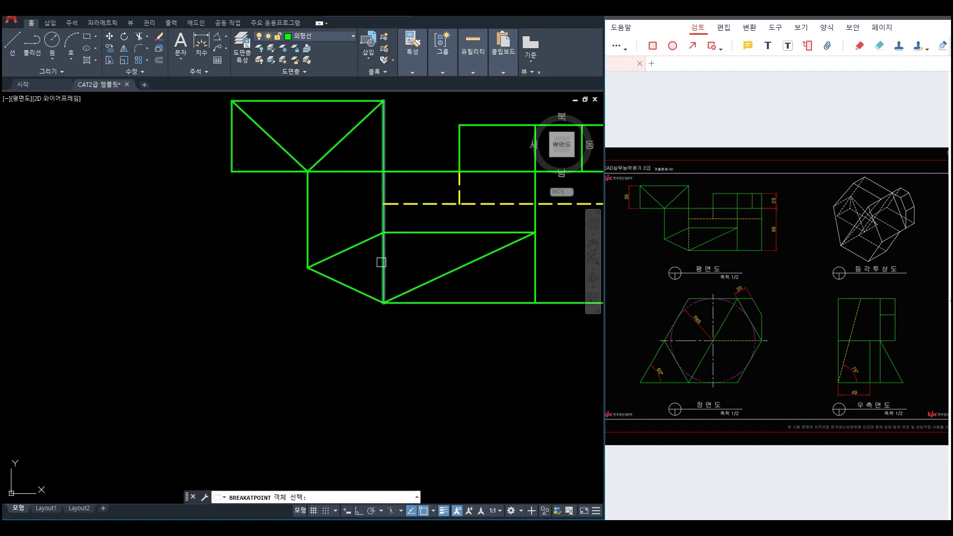
click(383, 253)
click(384, 232)
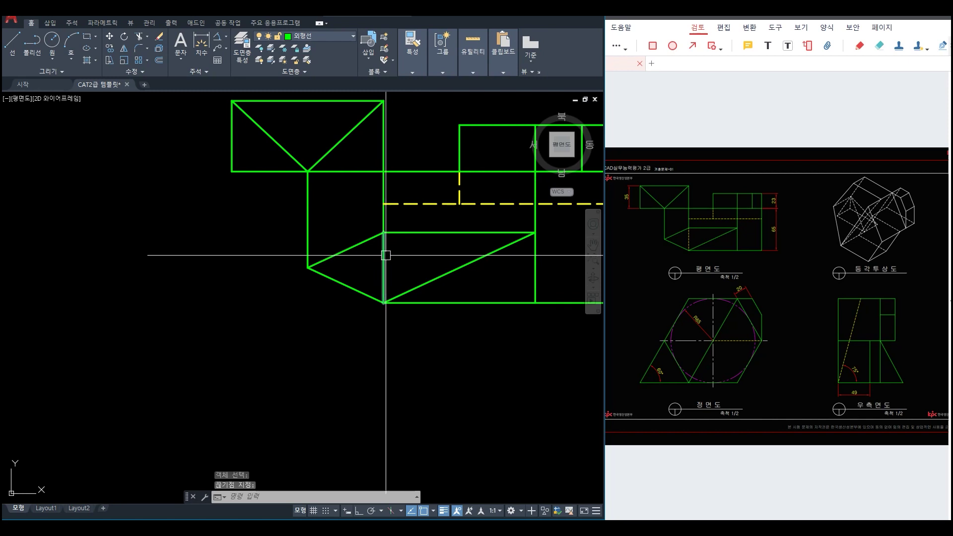
- Match the lower piece of the broken vertical line to the properties of the dashed 숨은선 line
text(ma)
key(Return)
click(384, 251)
scroll(384, 251, down, 3)
key(Escape)
mouse_move(422, 321)
middle_down()
mouse_move(393, 347)
mouse_move(391, 333)
middle_up()
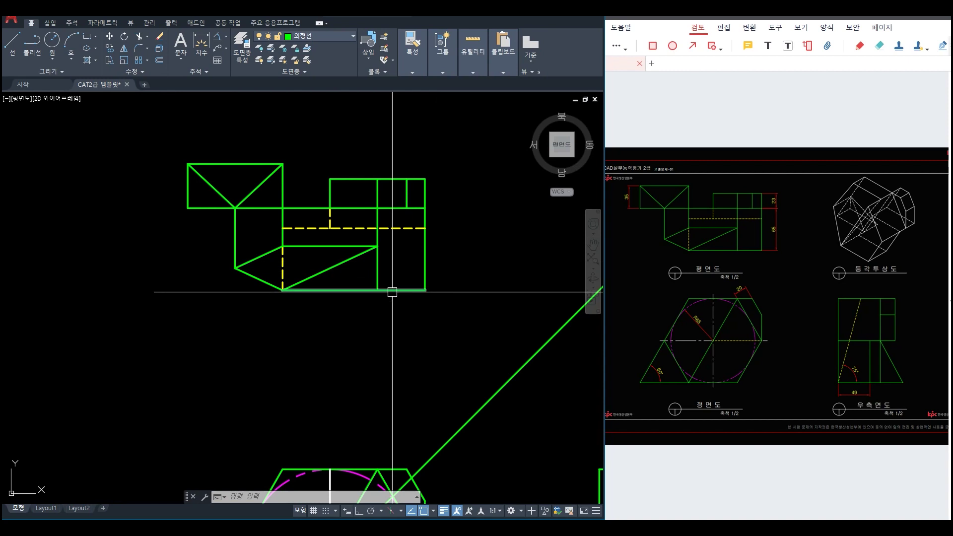
middle_drag(342, 427, 362, 149)
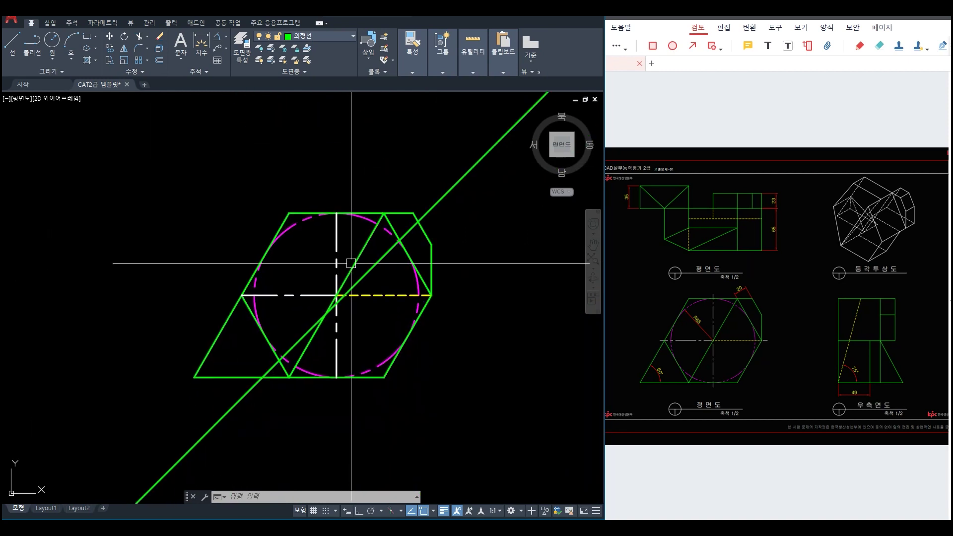
- Draw a horizontal ray from the top view's upper-right corner and a vertical ray down from where it meets the diagonal construction line
middle_drag(464, 326, 174, 323)
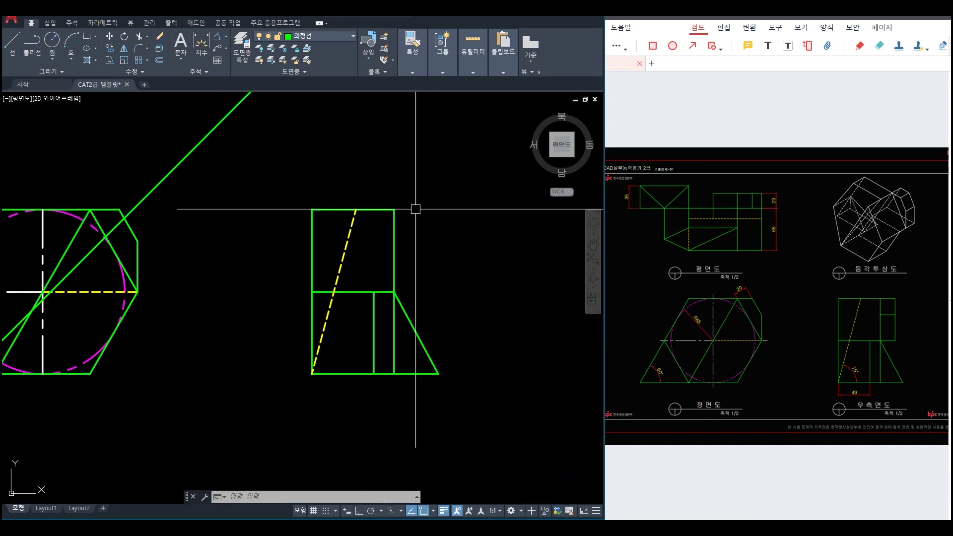
scroll(420, 301, down, 4)
text(ray)
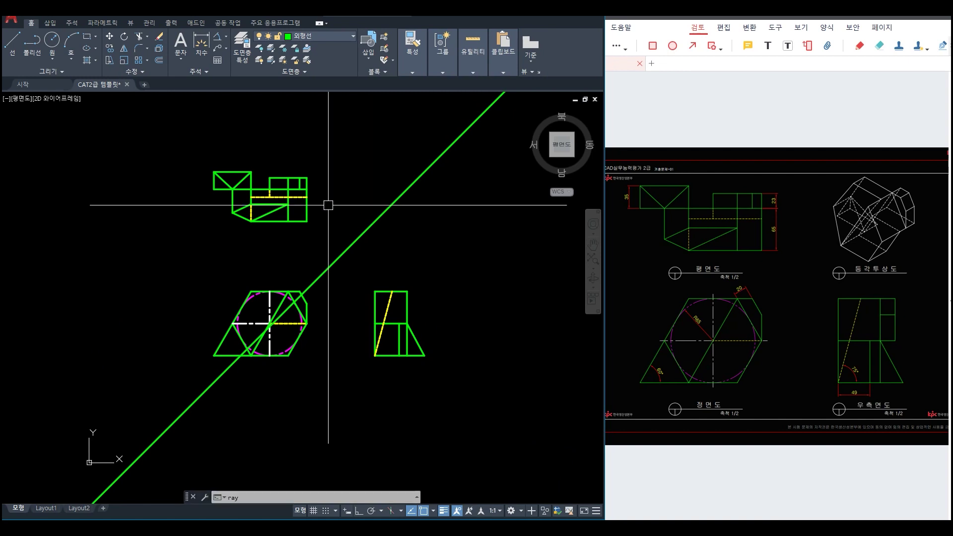
key(Return)
click(306, 177)
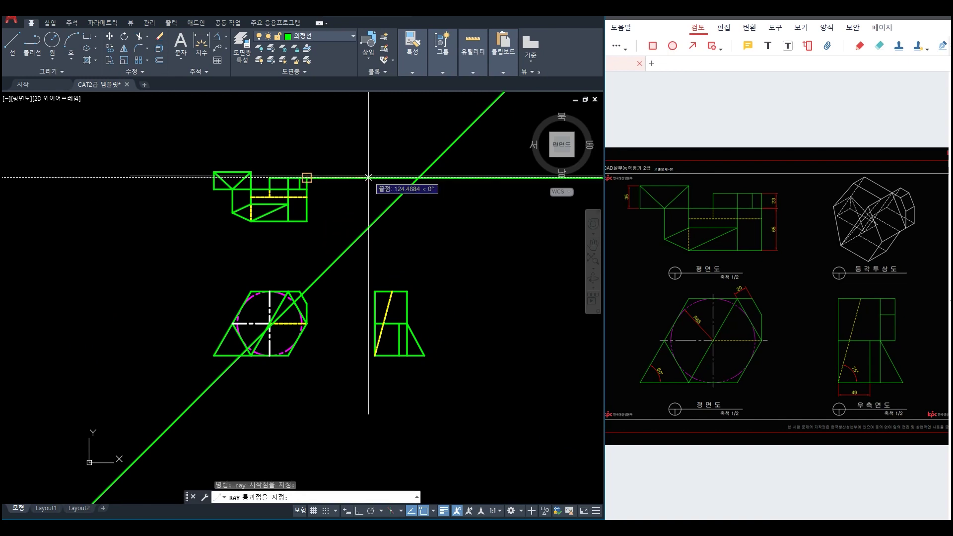
click(367, 177)
key(Return)
key(Return)
key(F8)
click(418, 177)
click(419, 278)
key(Return)
- Fillet the right side view's middle and top horizontal lines to the vertical projection ray to form square corners
scroll(397, 347, up, 4)
middle_drag(503, 337, 462, 380)
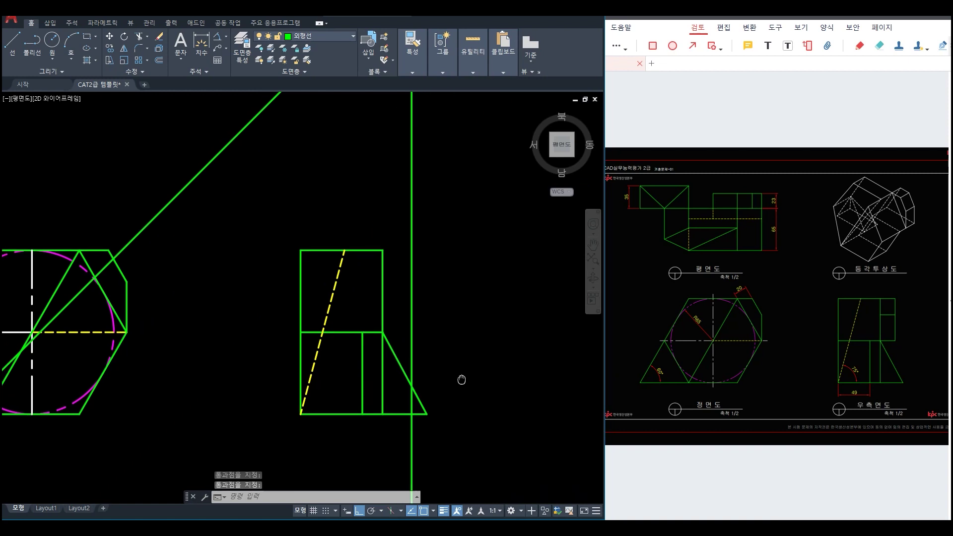
text(f)
key(Return)
click(374, 332)
click(408, 322)
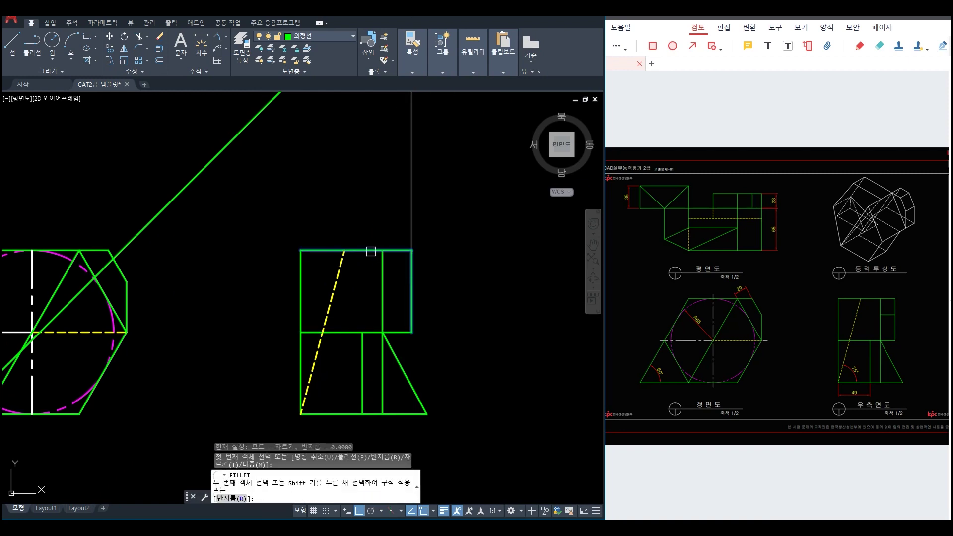
click(371, 251)
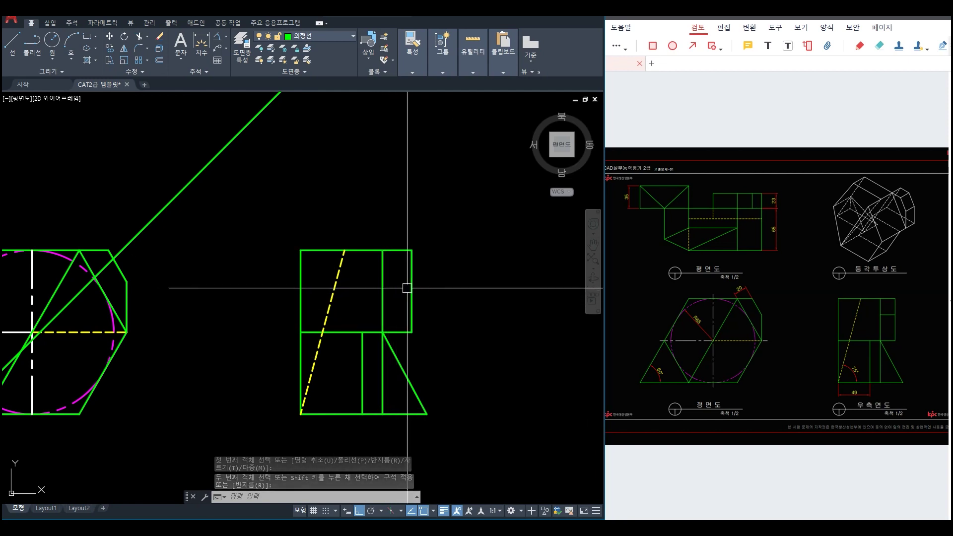
- Draw a horizontal ray from the lower end of the front view's cut corner across the right side view
text(ray)
key(Return)
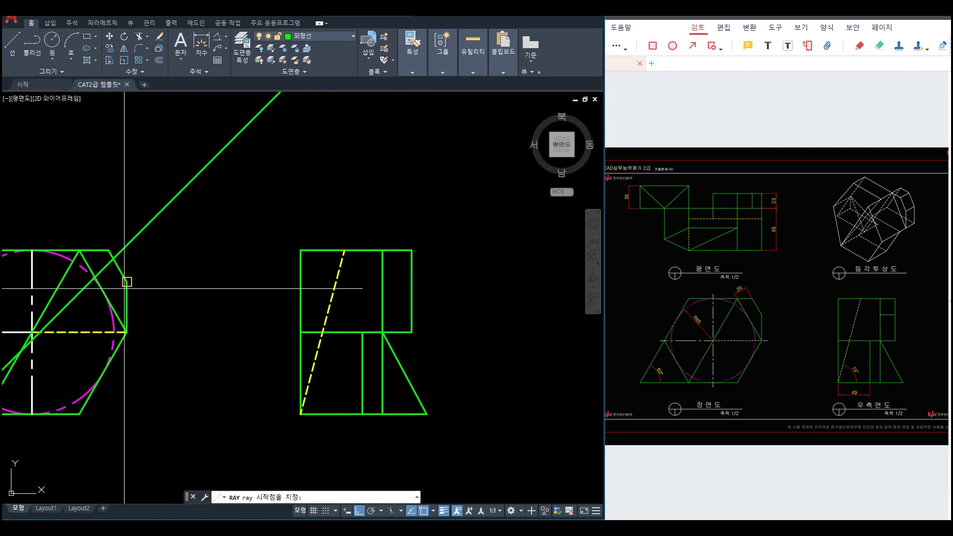
click(127, 282)
click(199, 281)
key(Return)
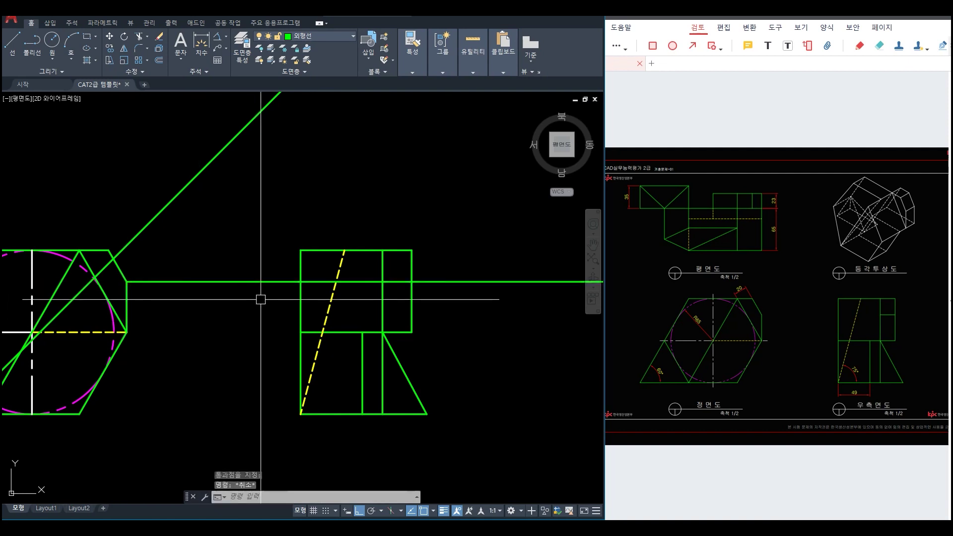
- Trim the new ray so that only its segment inside the right side view's upper-right rectangle is kept
text(tr)
key(Return)
click(431, 304)
click(362, 294)
click(358, 281)
click(467, 281)
key(Escape)
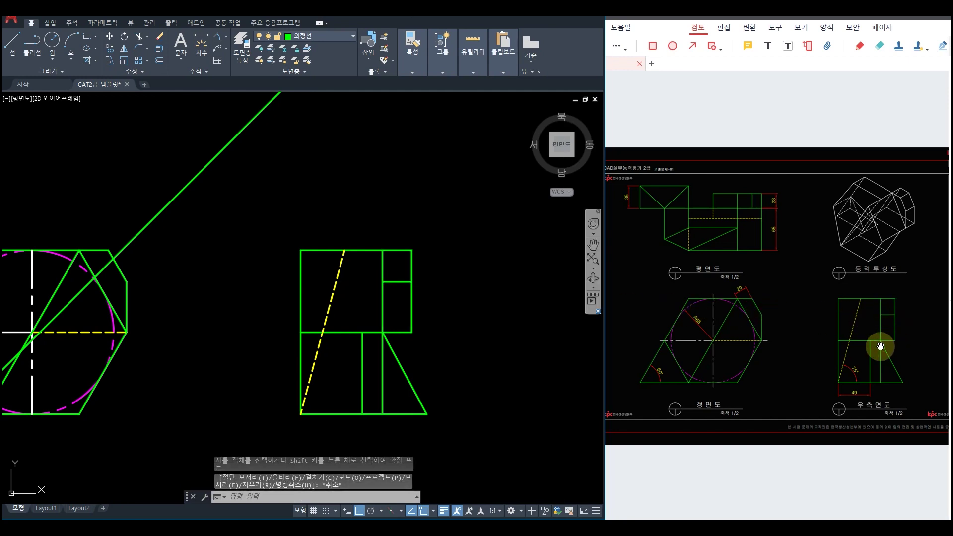
- Delete the leftover horizontal projection ray and the diagonal construction line between the views
scroll(350, 379, down, 5)
click(323, 219)
click(303, 201)
key(Delete)
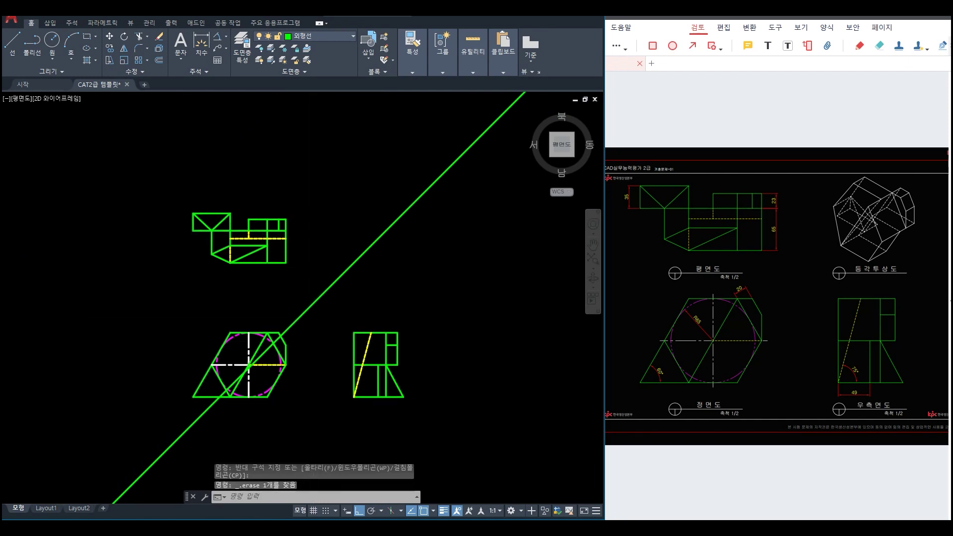
middle_click(439, 300)
middle_click(438, 300)
click(444, 303)
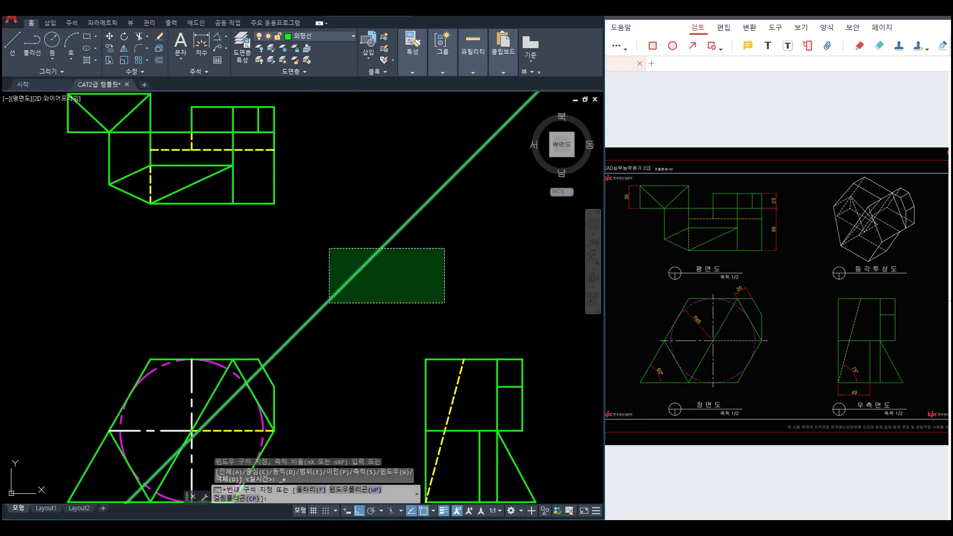
click(329, 249)
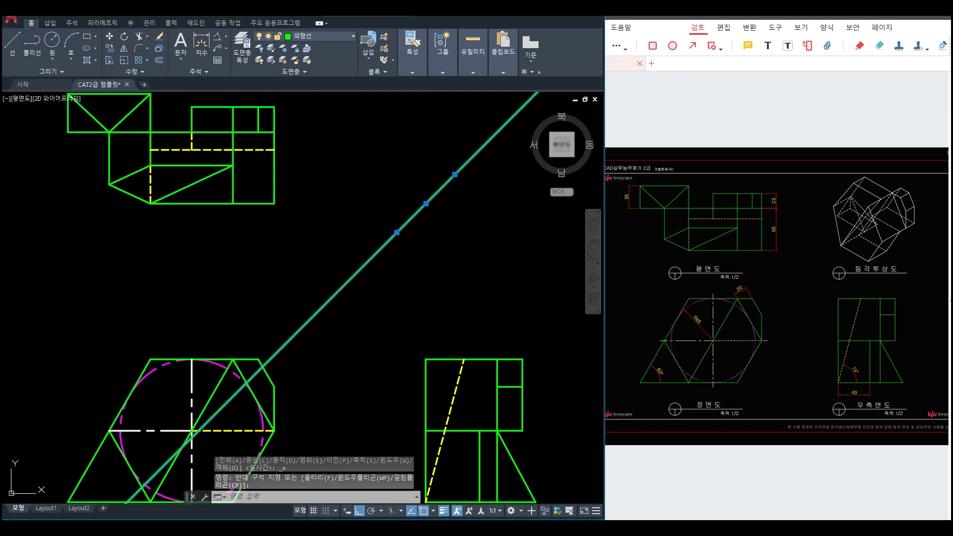
key(Delete)
scroll(370, 272, down, 2)
middle_drag(370, 292, 372, 275)
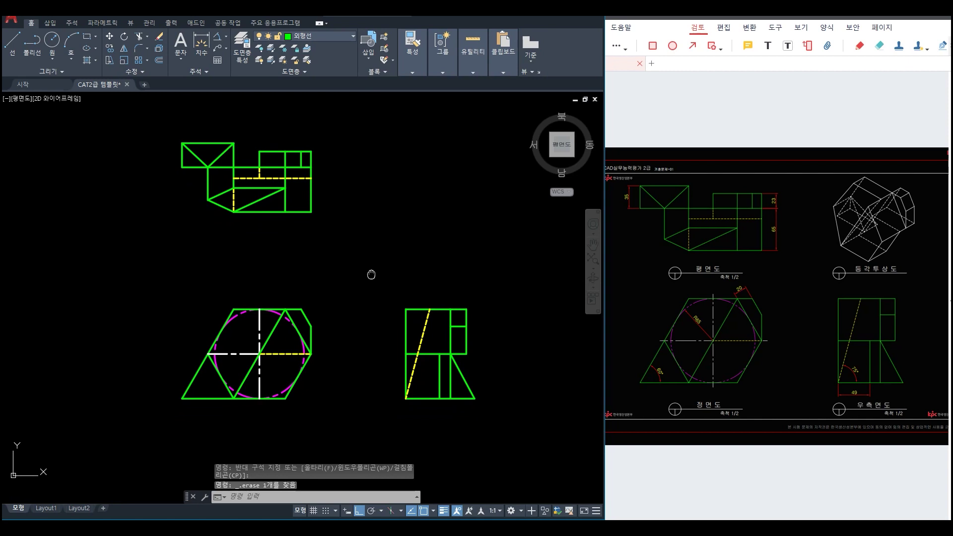
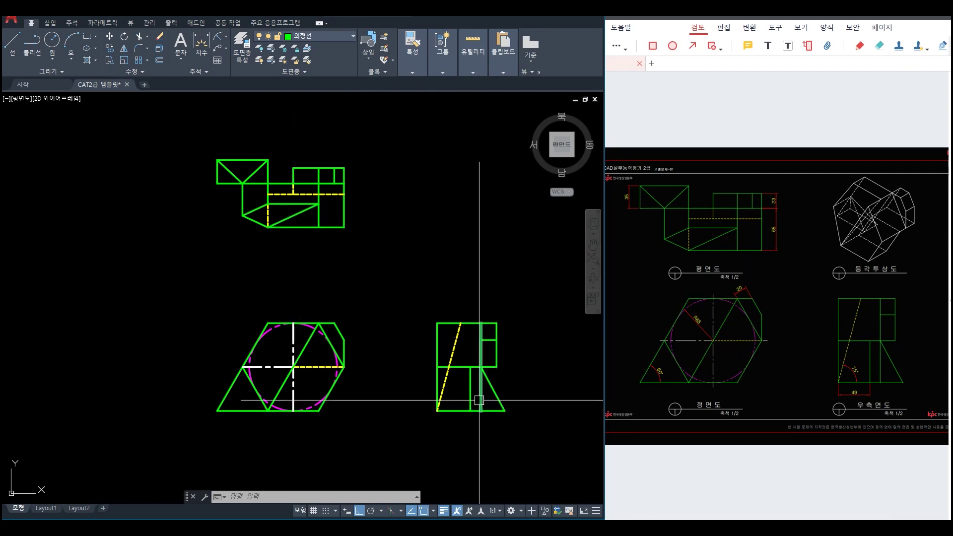
- Lengthen both ends of the front view's vertical centerline and the outer end of its horizontal centerline by 10
scroll(248, 419, up, 4)
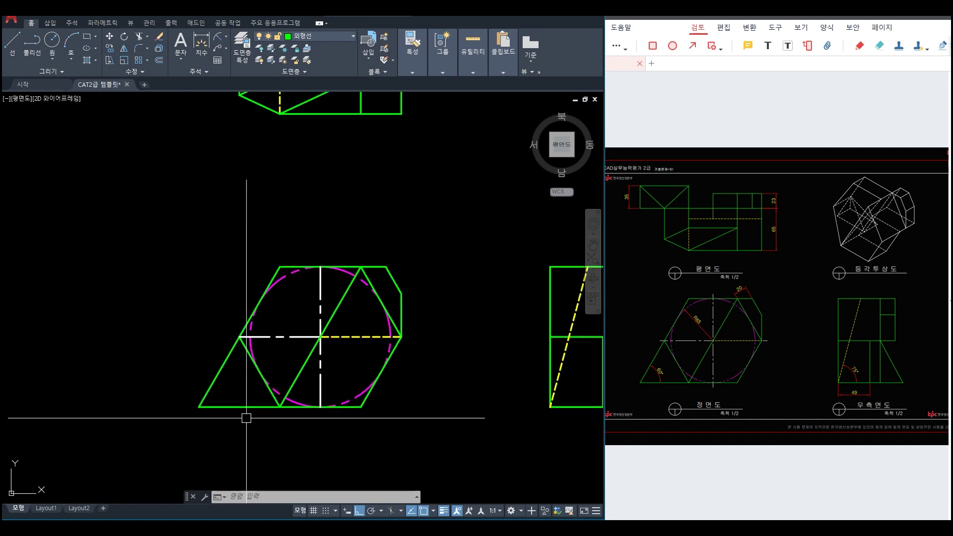
middle_drag(419, 329, 368, 353)
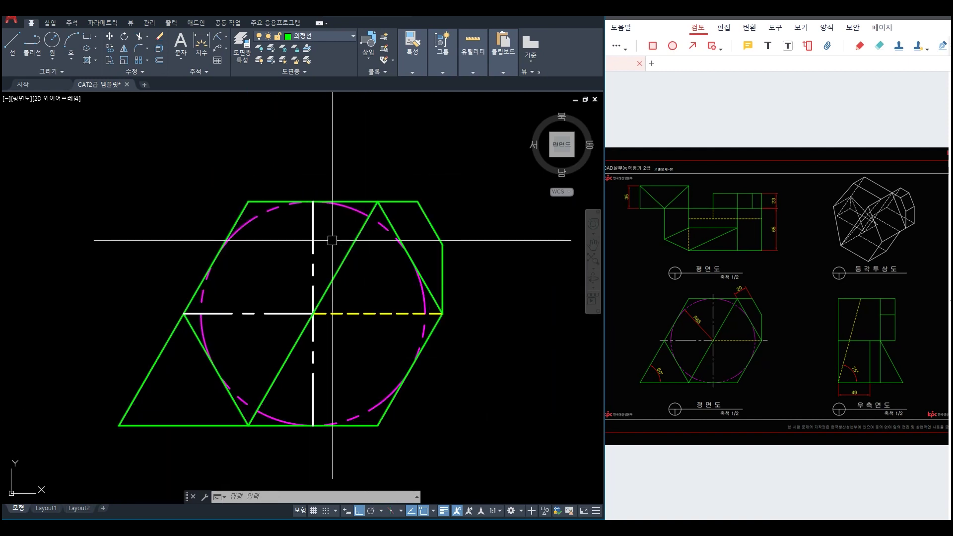
click(659, 315)
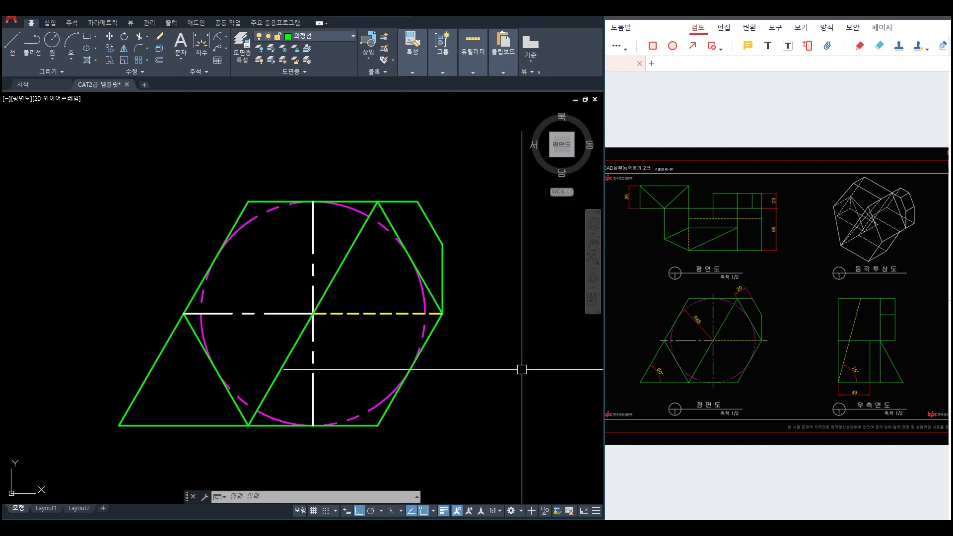
text(len)
key(Return)
text(d)
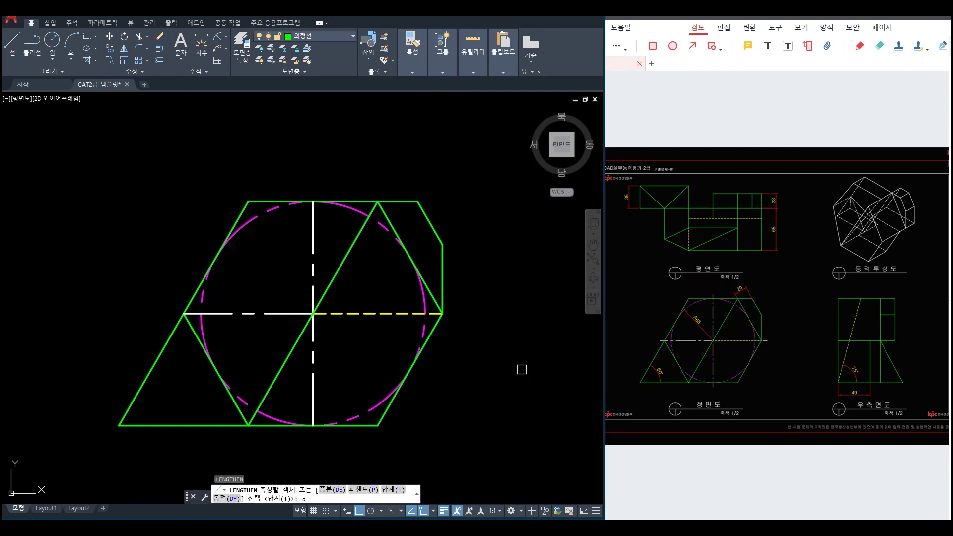
text(e)
key(Return)
key(Return)
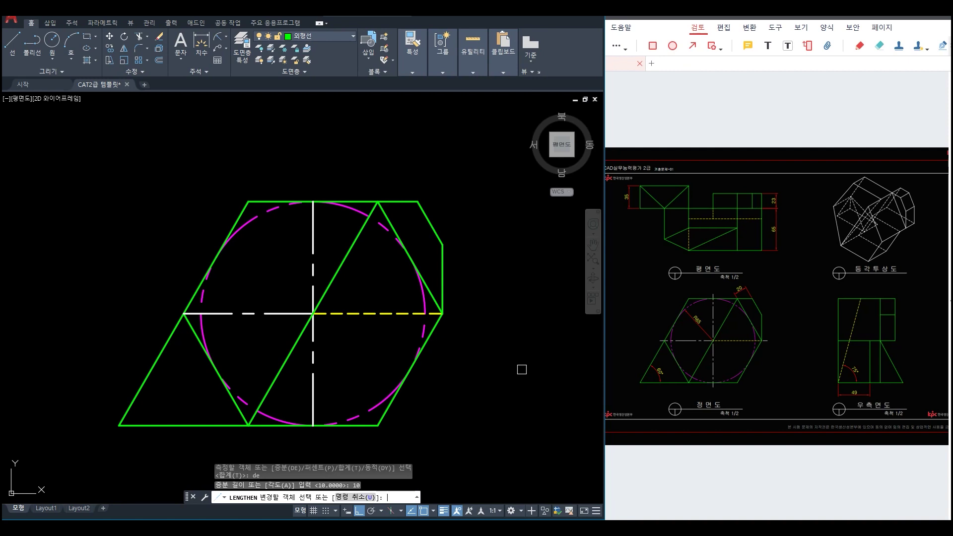
click(316, 217)
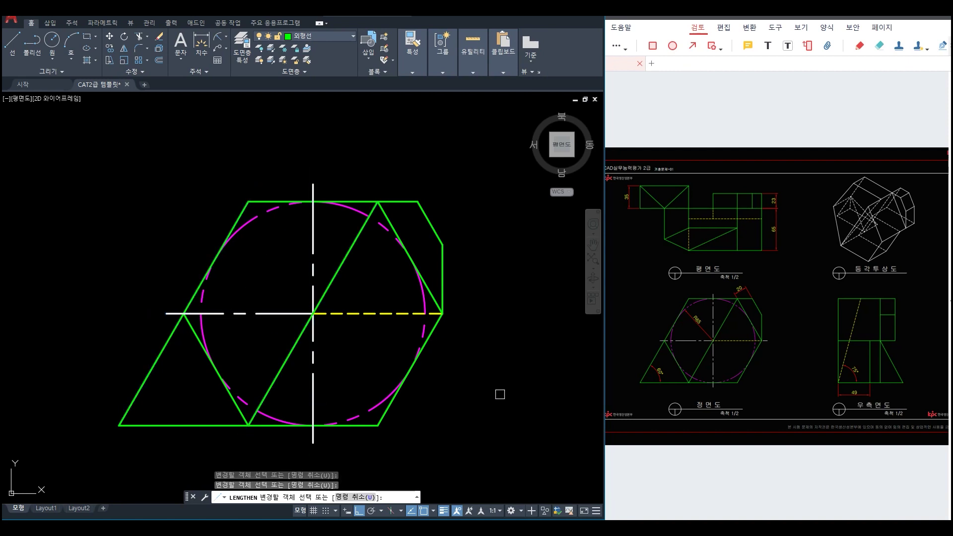
key(Escape)
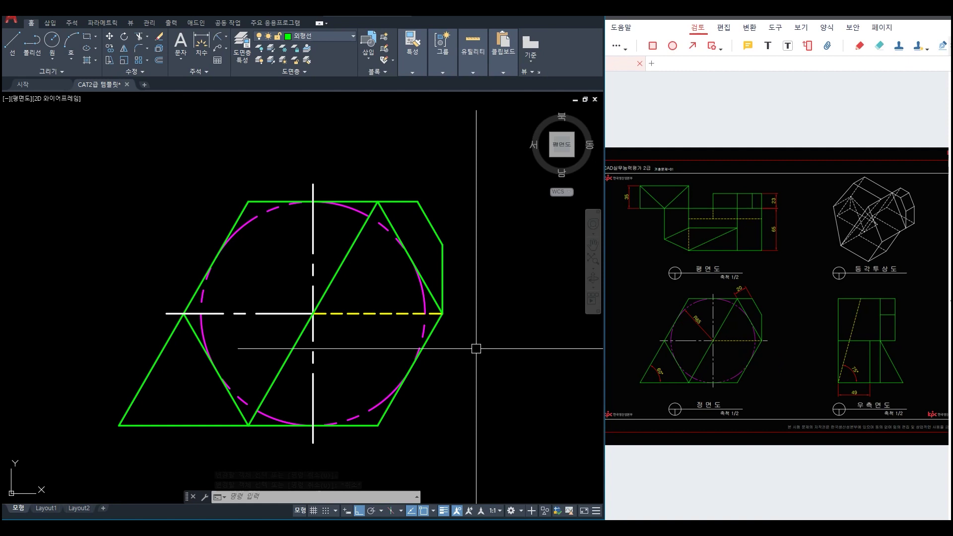
- Draw an 11-long horizontal line outward from the hexagon's right corner in the front view
text(l)
key(Return)
click(442, 313)
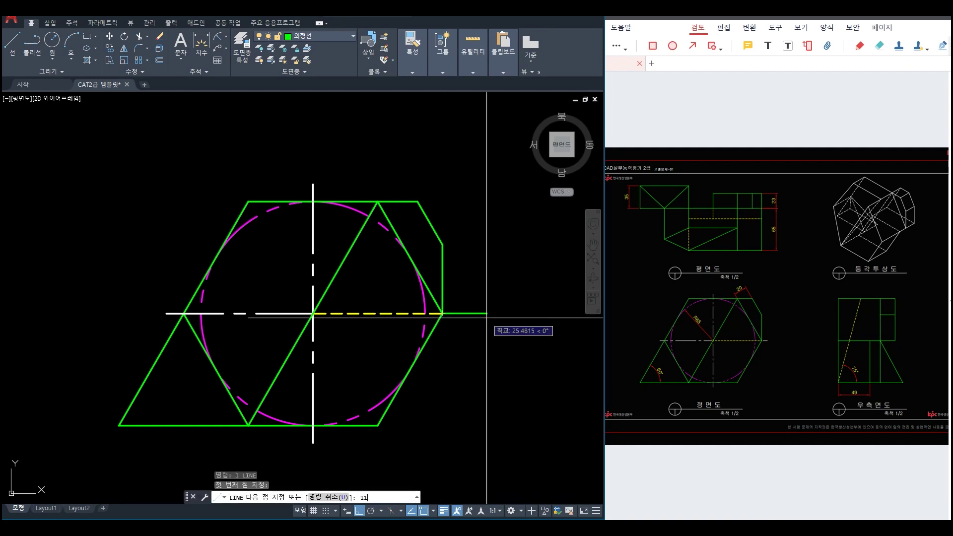
key(Escape)
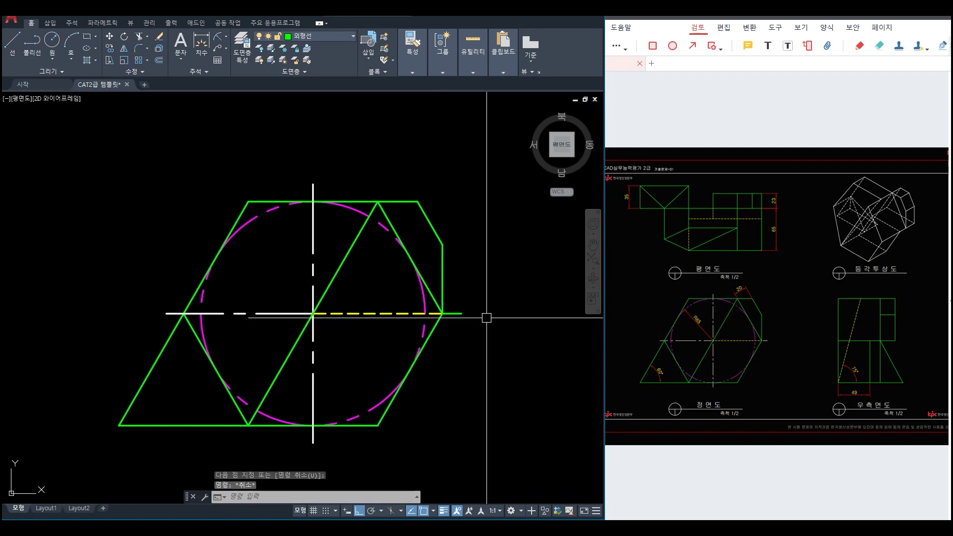
- Match the short horizontal line's properties to the front view's vertical centerline
click(315, 237)
text(ma)
key(Return)
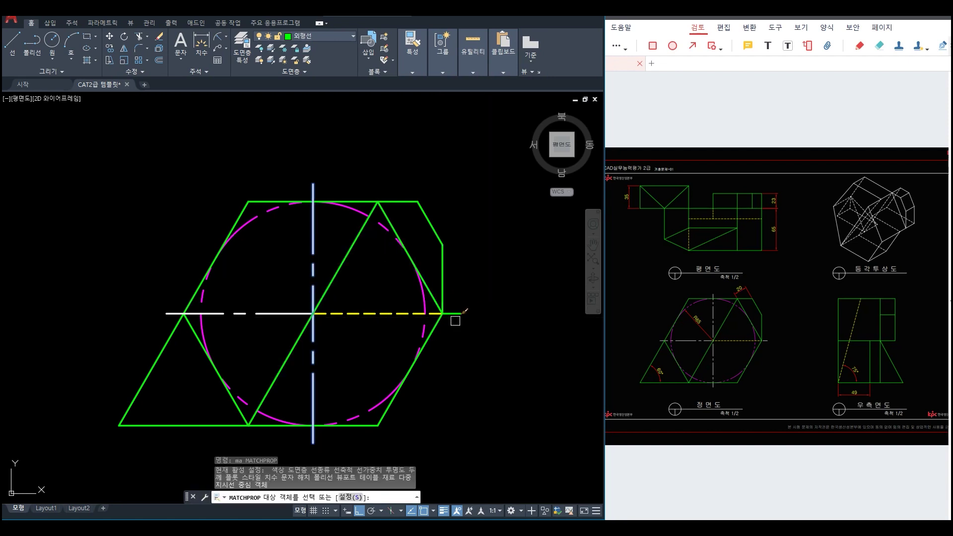
click(455, 314)
key(Escape)
- Shorten the short centerline piece at its inner end with a Lengthen increment of -1
scroll(448, 313, up, 8)
text(len)
key(Return)
text(de)
key(Return)
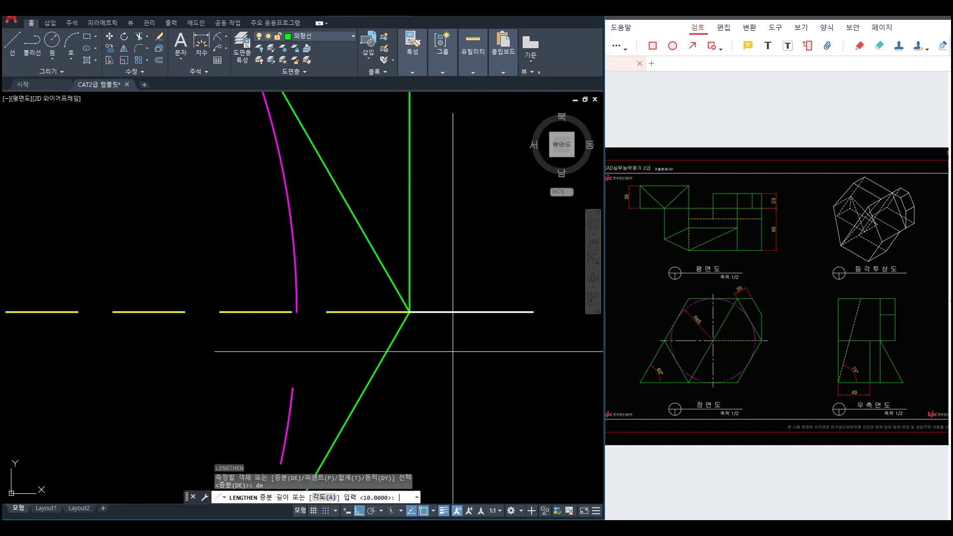
key(Return)
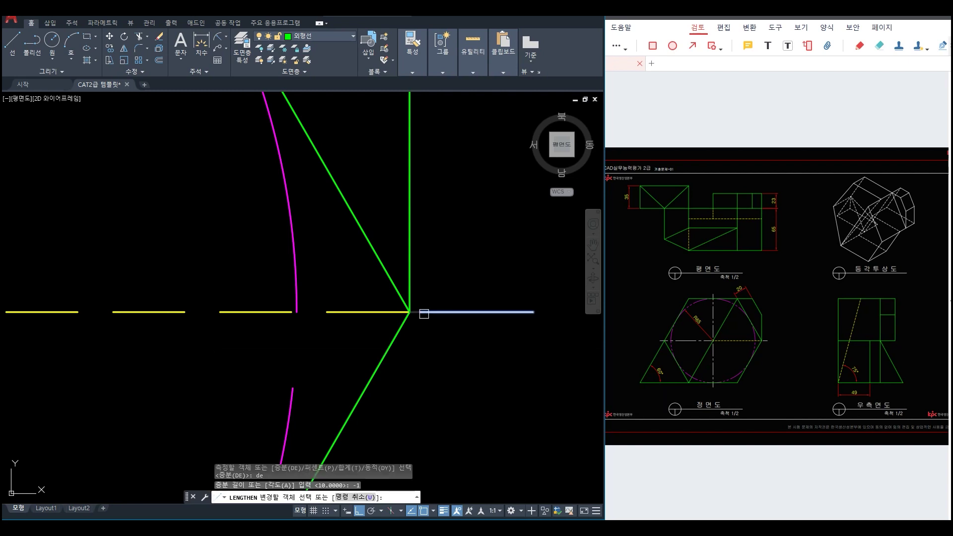
click(424, 313)
key(Escape)
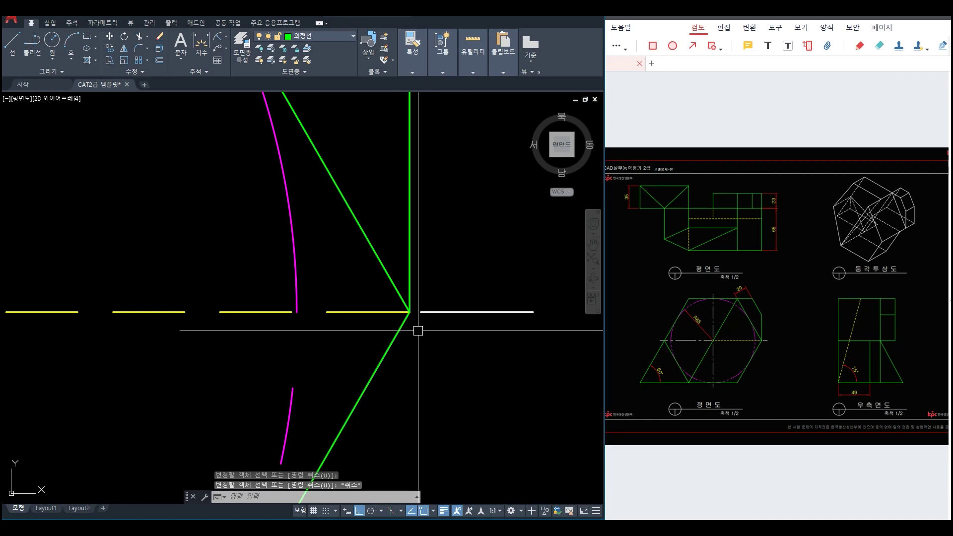
- Make 치수선 the current layer
scroll(445, 340, down, 5)
scroll(437, 396, down, 4)
scroll(447, 392, up, 2)
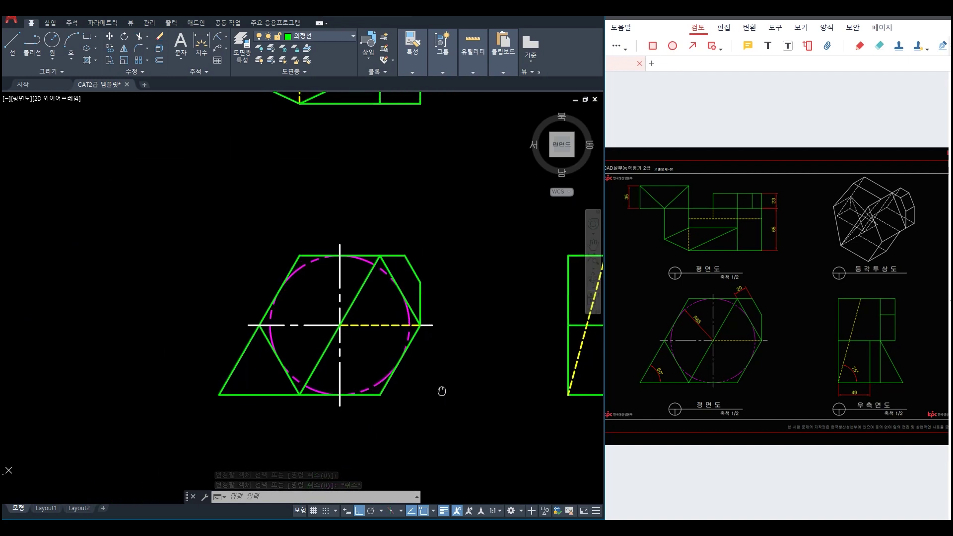
click(337, 36)
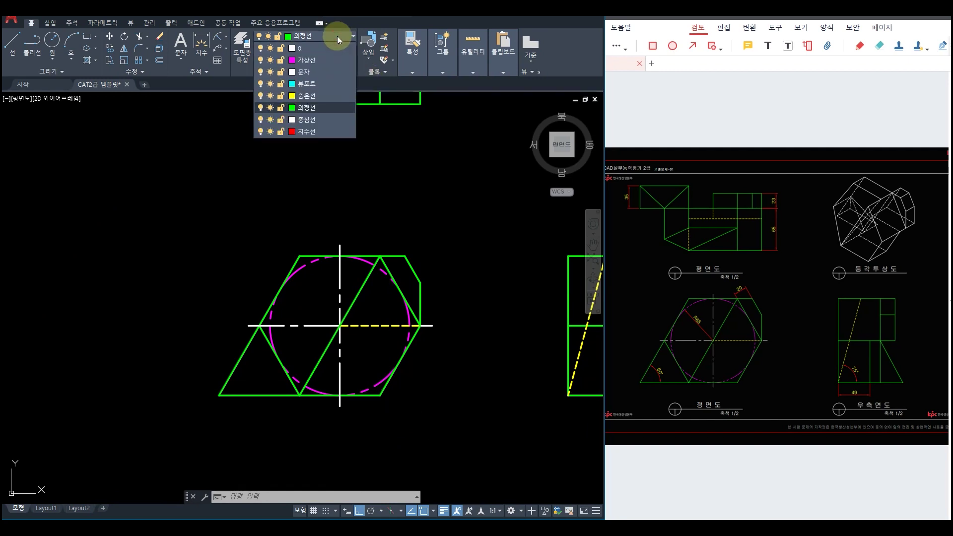
click(321, 132)
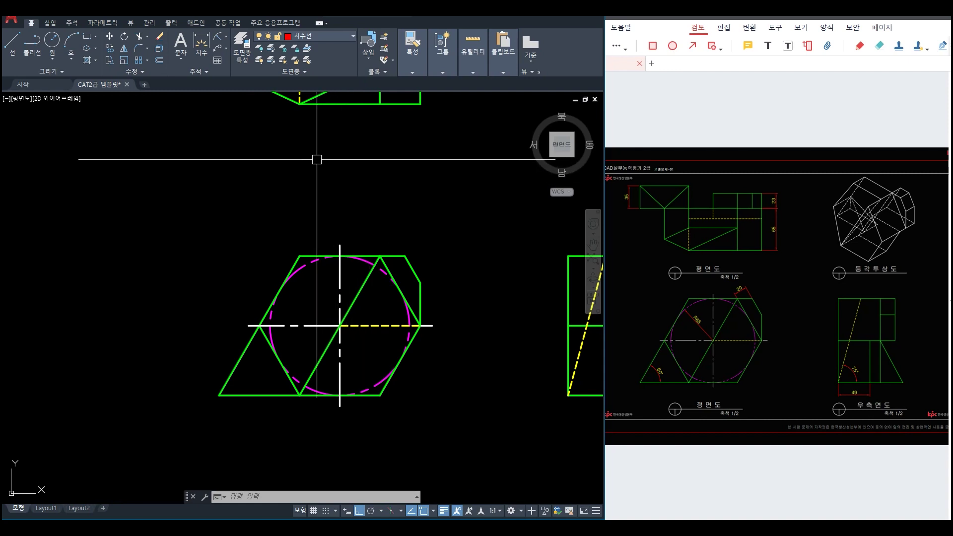
- Add a vertical linear dimension for the height of the top view's upper-left rectangle, placed outside its left edge
scroll(328, 191, down, 2)
mouse_move(329, 160)
middle_down()
mouse_move(351, 270)
mouse_move(326, 149)
middle_up()
scroll(313, 249, up, 2)
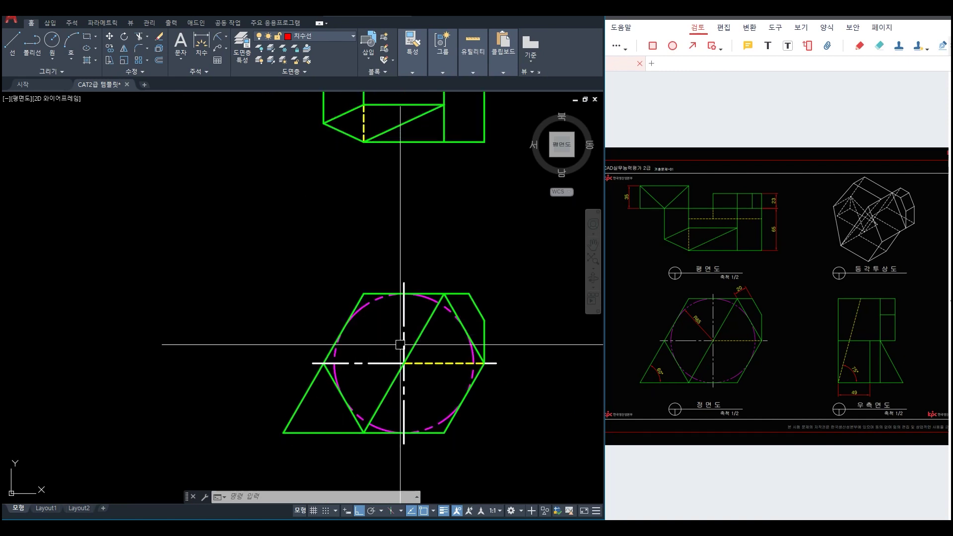
middle_drag(373, 230, 385, 310)
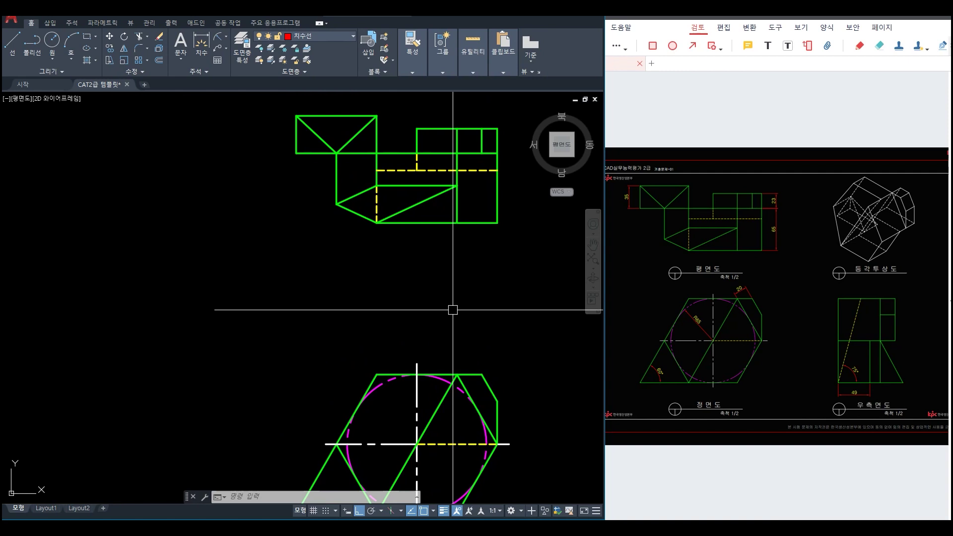
click(229, 43)
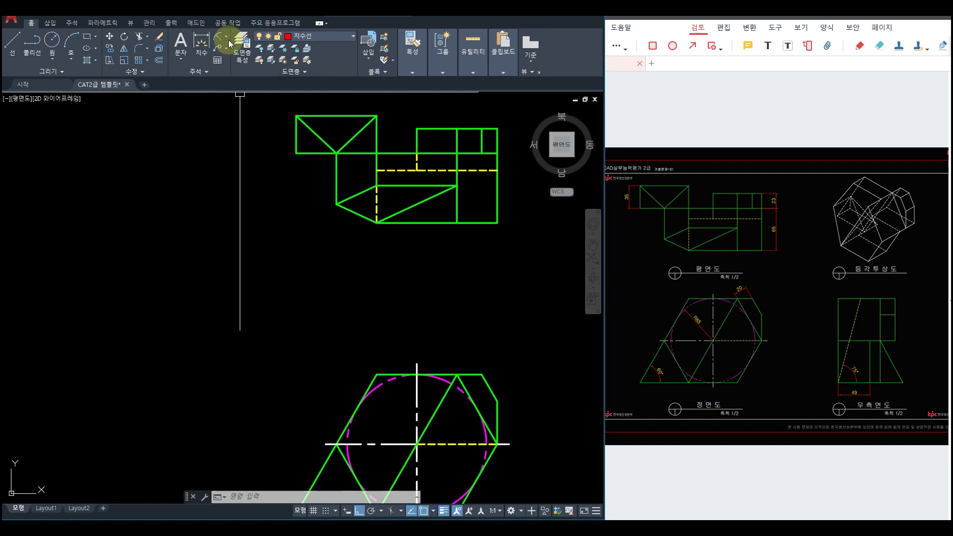
click(233, 55)
scroll(317, 221, up, 3)
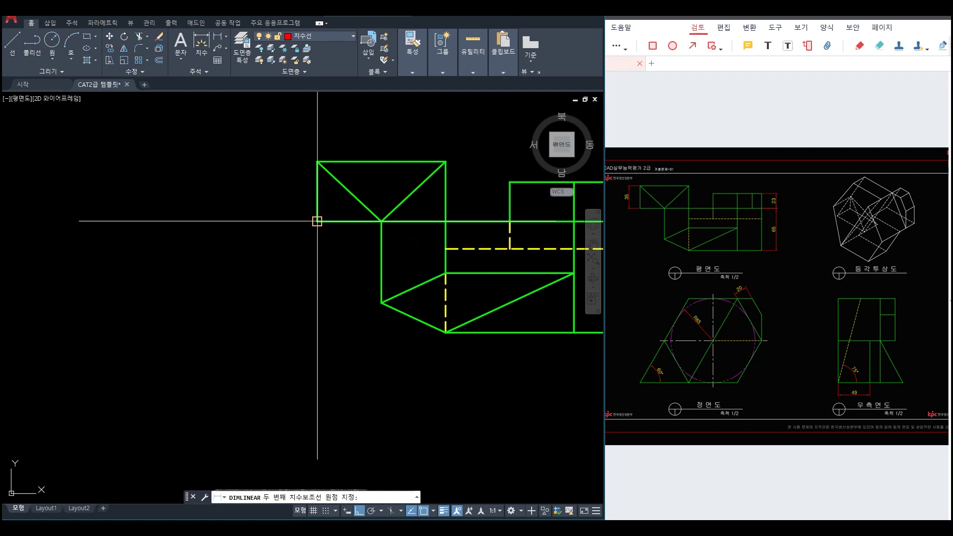
click(317, 162)
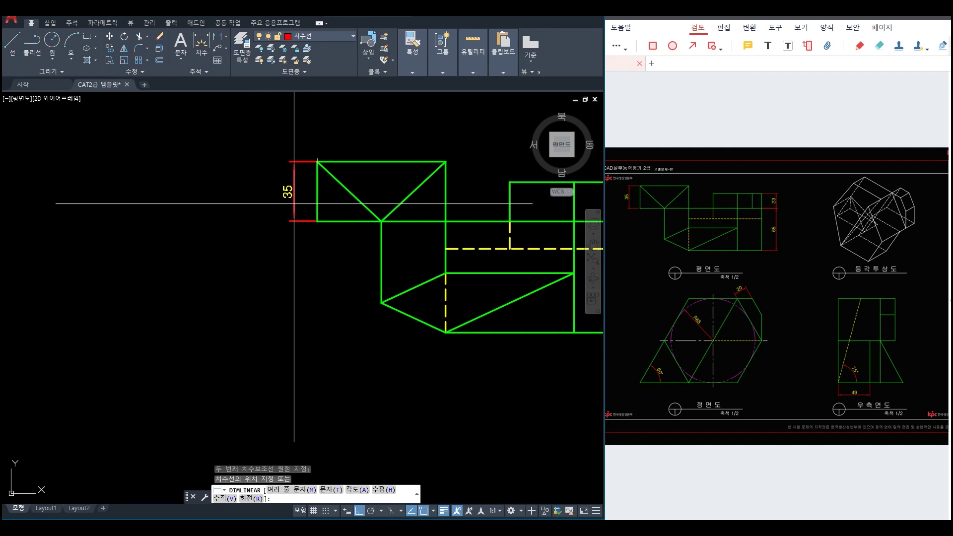
click(294, 204)
- Dimension the vertical distance from the top view's long horizontal line to its bottom edge, placed outside the right side
scroll(401, 321, down, 5)
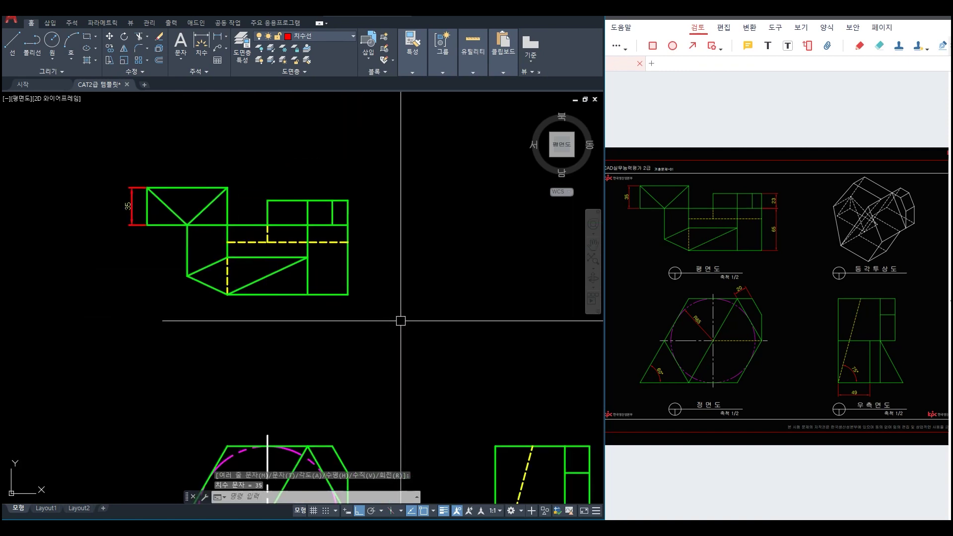
scroll(372, 305, up, 2)
key(space)
click(334, 176)
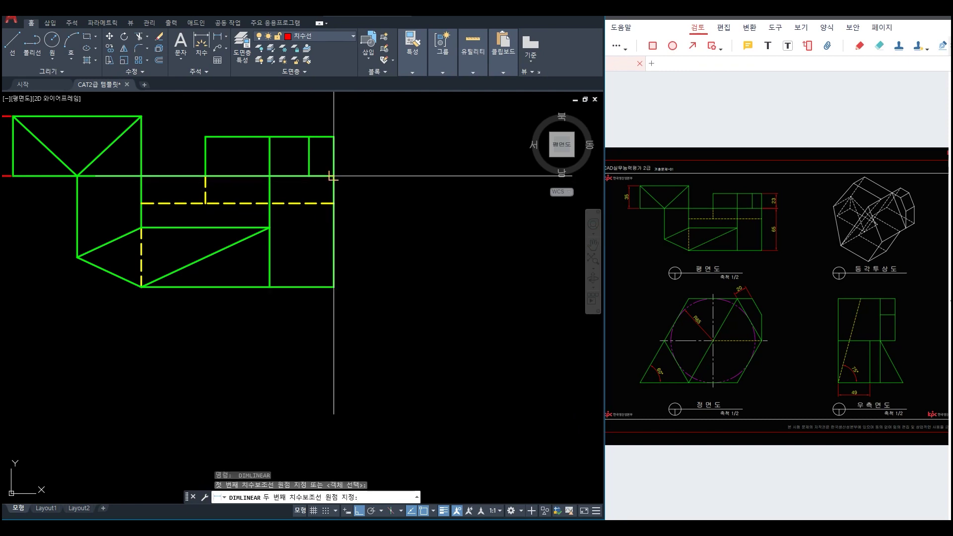
click(333, 287)
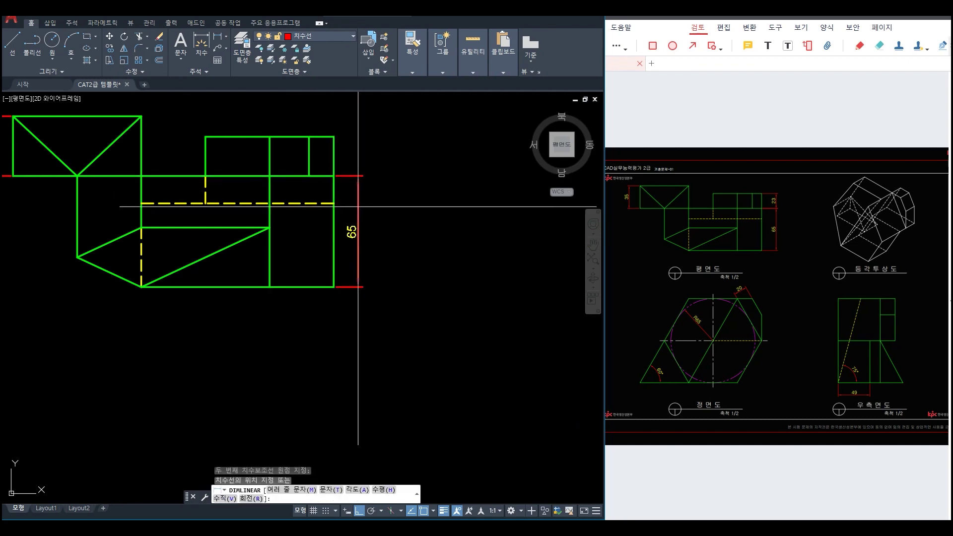
click(363, 232)
- Dimension the height of the top view's upper-right block, aligning the dimension line with the one below it
scroll(368, 127, up, 2)
key(space)
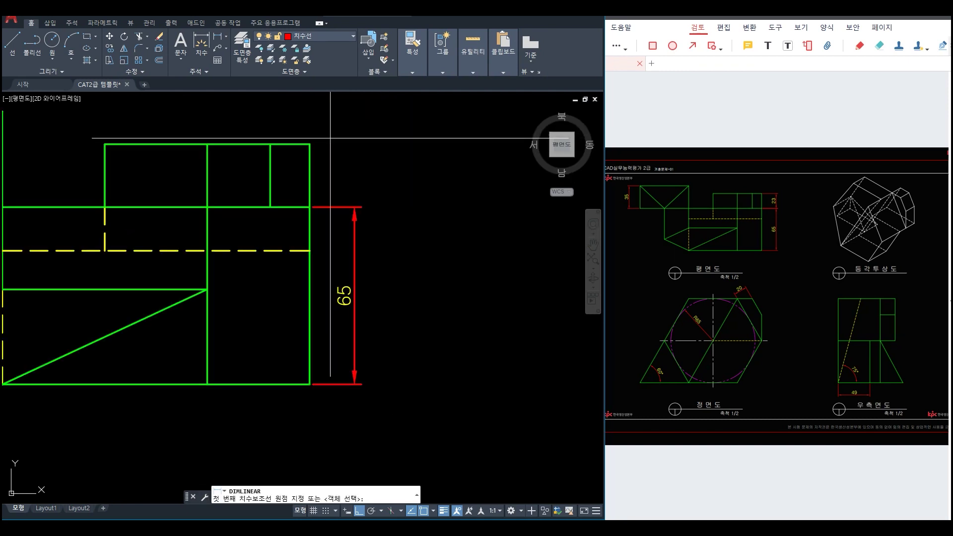
click(309, 145)
click(311, 206)
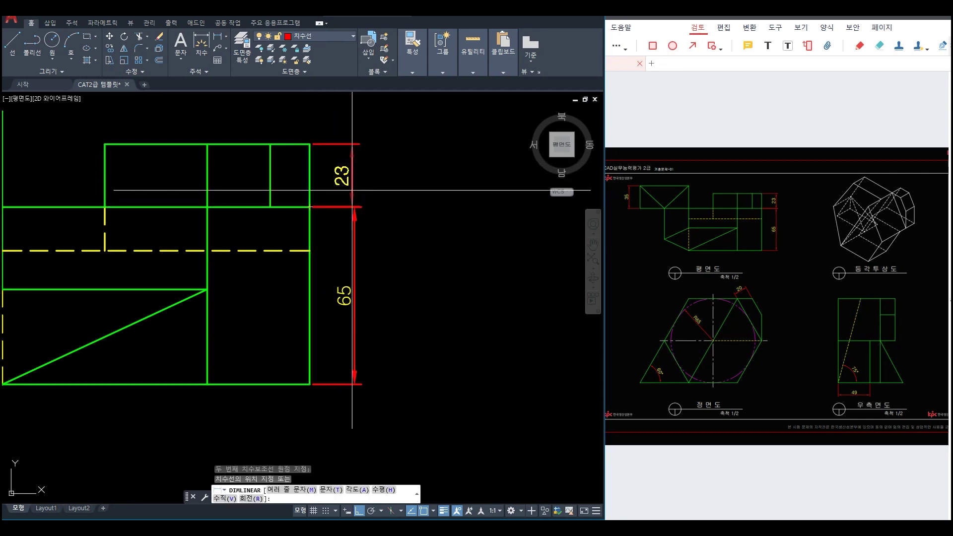
click(355, 207)
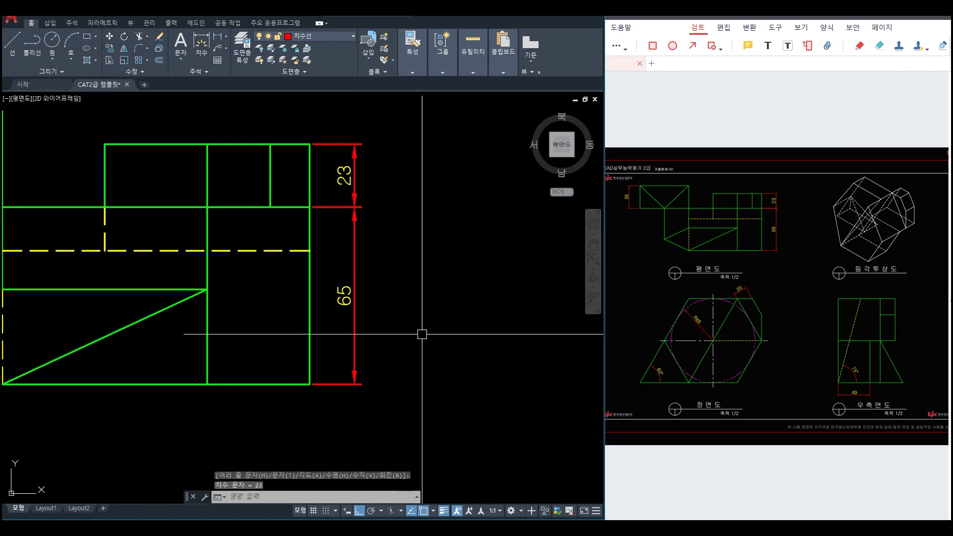
- Dimension the horizontal distance from the right side view's bottom-left corner to the first inner vertical line, placed below the view
scroll(366, 234, down, 5)
scroll(387, 391, up, 2)
middle_drag(387, 392, 273, 317)
middle_drag(458, 399, 454, 254)
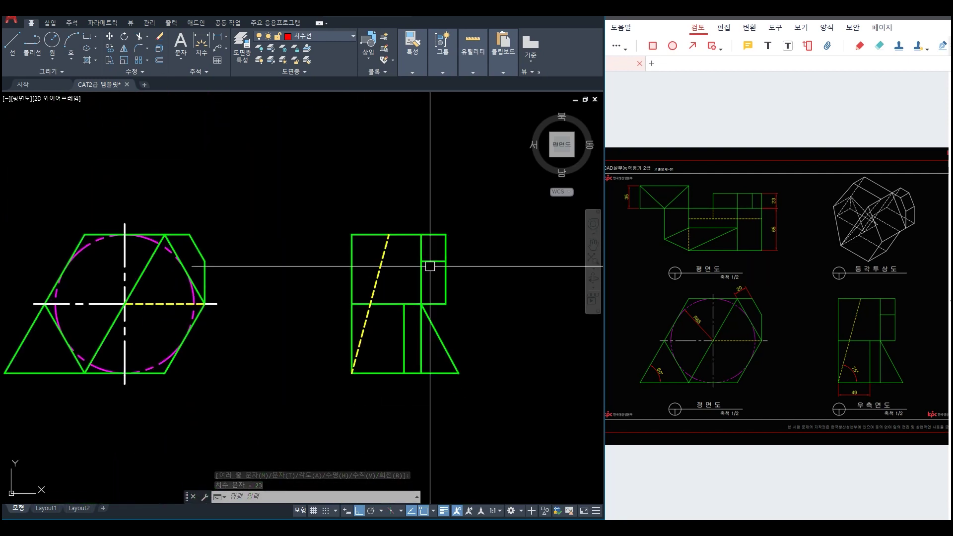
scroll(392, 383, up, 4)
key(Return)
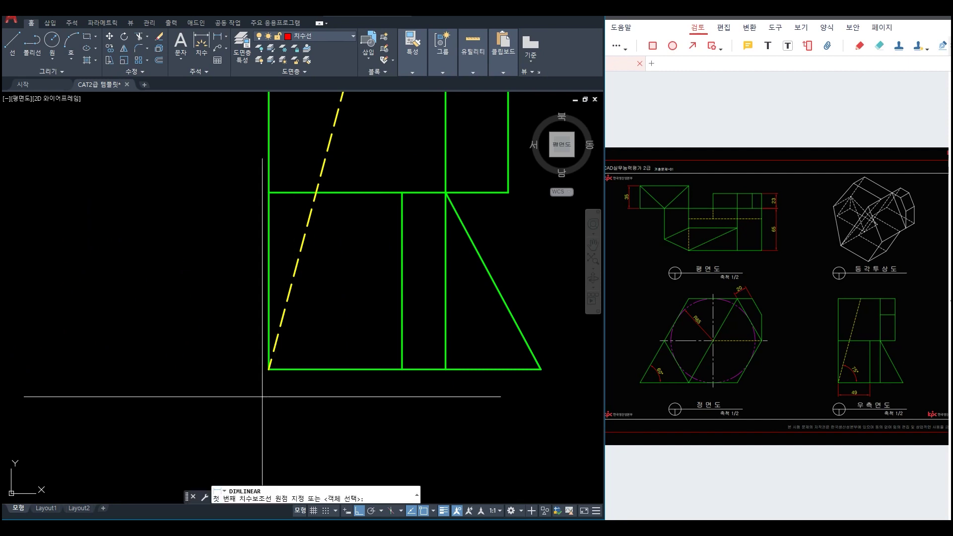
click(269, 369)
click(402, 369)
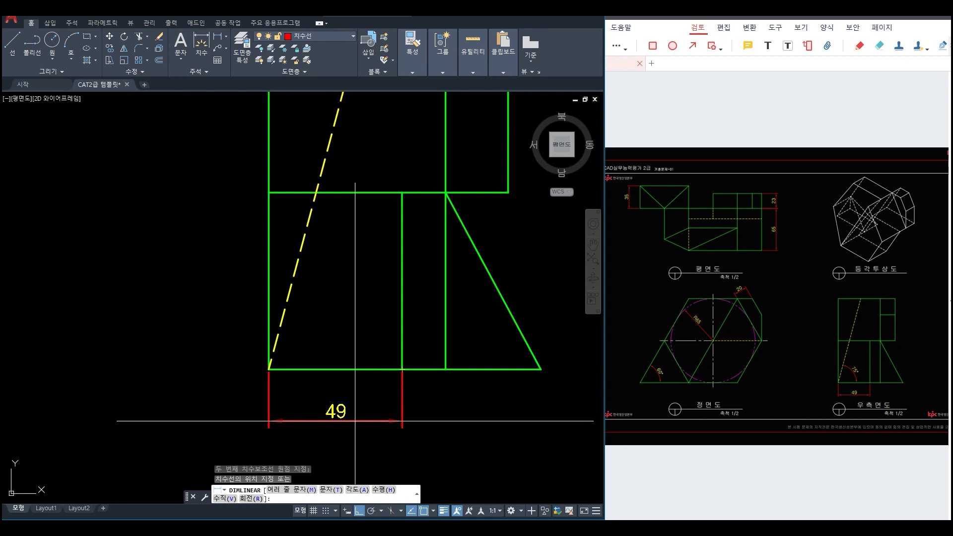
click(355, 421)
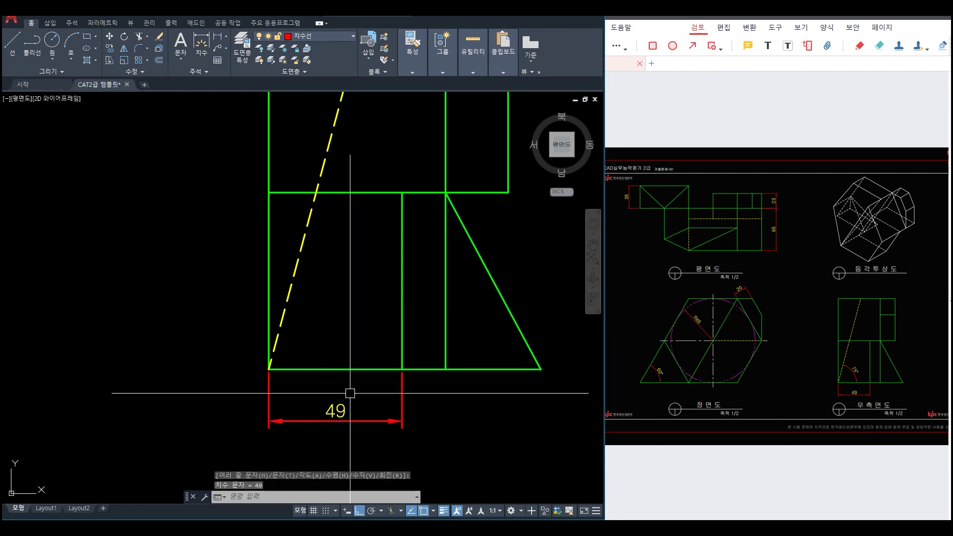
- Add an angular dimension between the right side view's bottom edge and its hidden slanted line
click(226, 36)
click(237, 95)
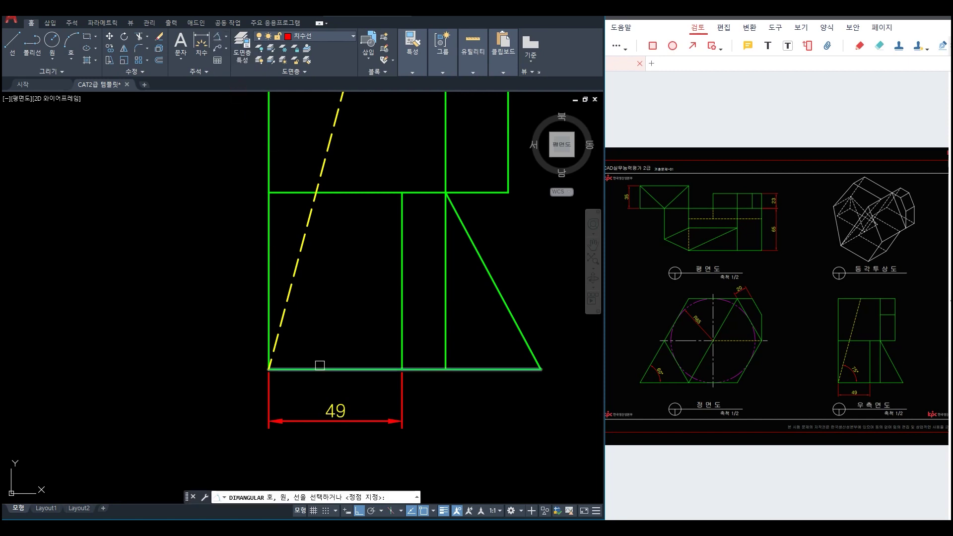
click(293, 289)
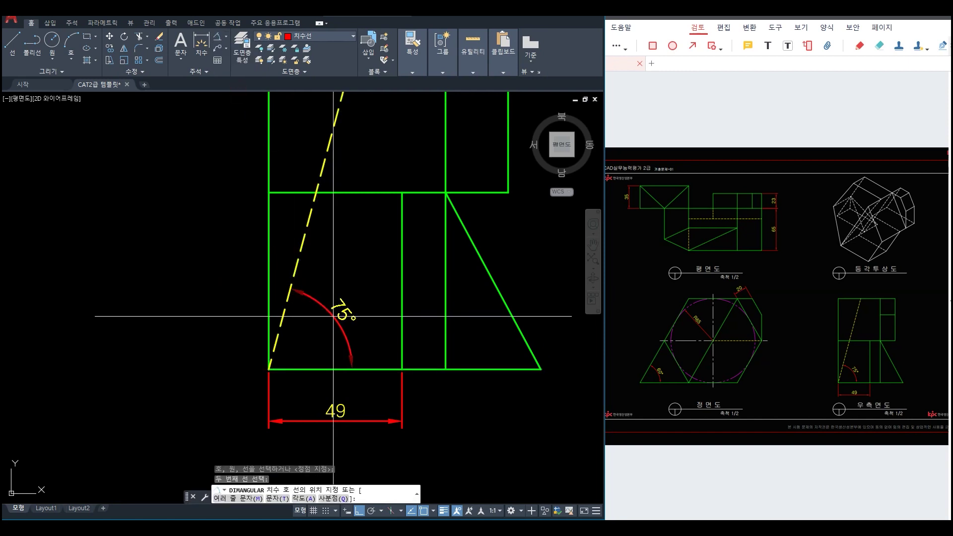
click(334, 317)
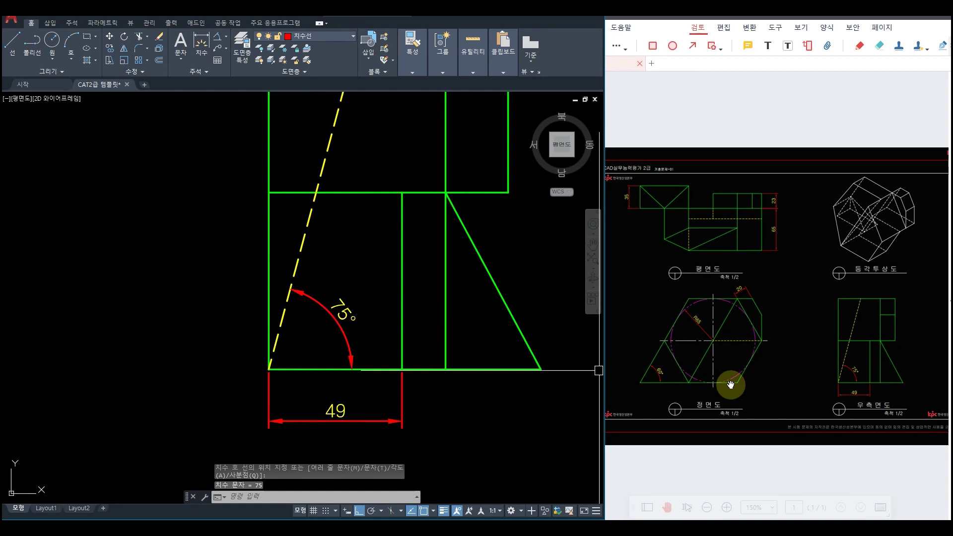
- Add an angular dimension at the front view's bottom-left corner, between the base line and the slanted edge
scroll(443, 357, down, 4)
scroll(358, 358, up, 4)
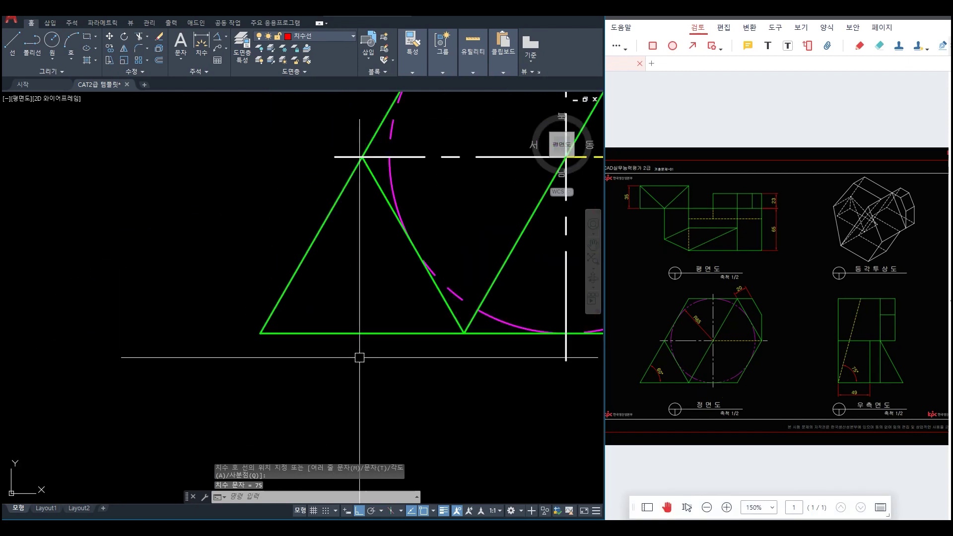
key(space)
click(319, 333)
click(299, 277)
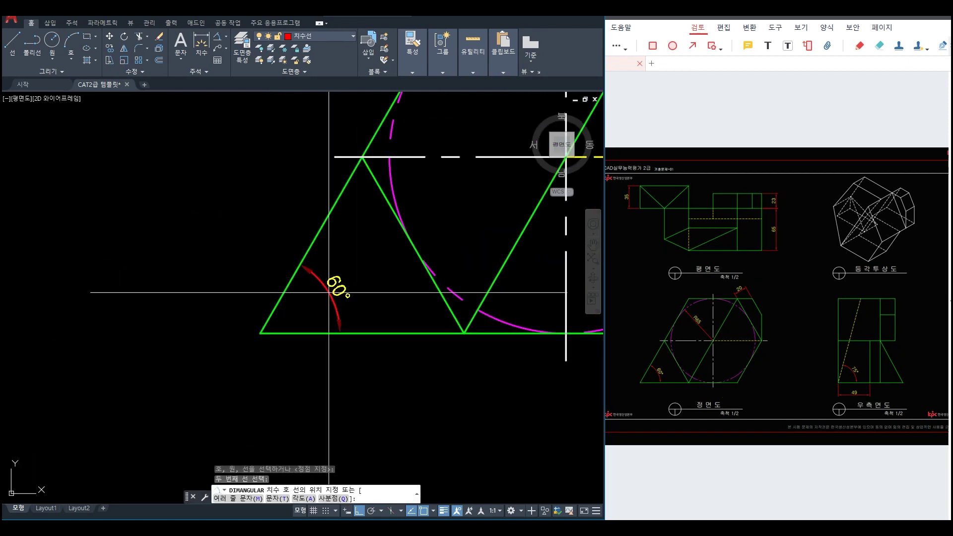
click(328, 293)
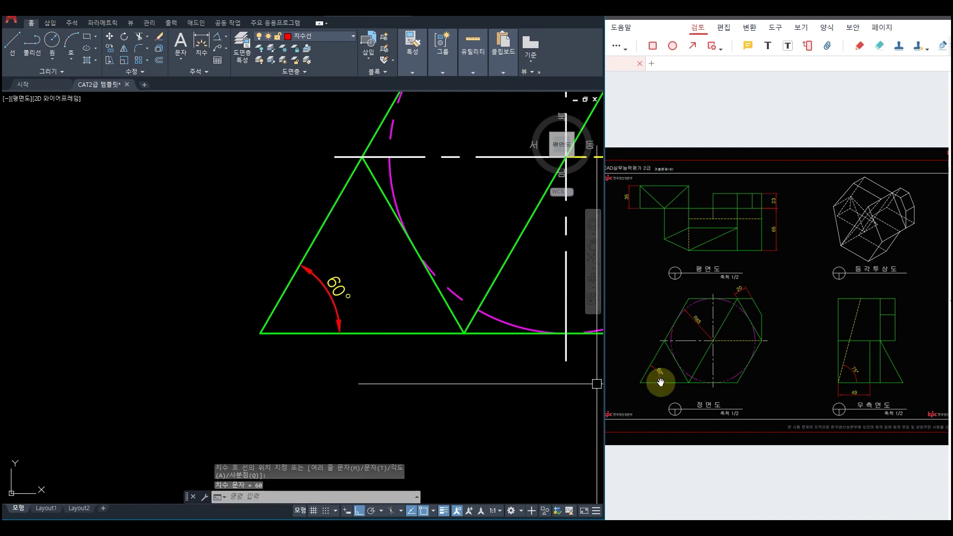
- Dimension the gap between the front view's two parallel slanted edges at upper right with a linear dimension rotated perpendicular to them
scroll(497, 298, down, 5)
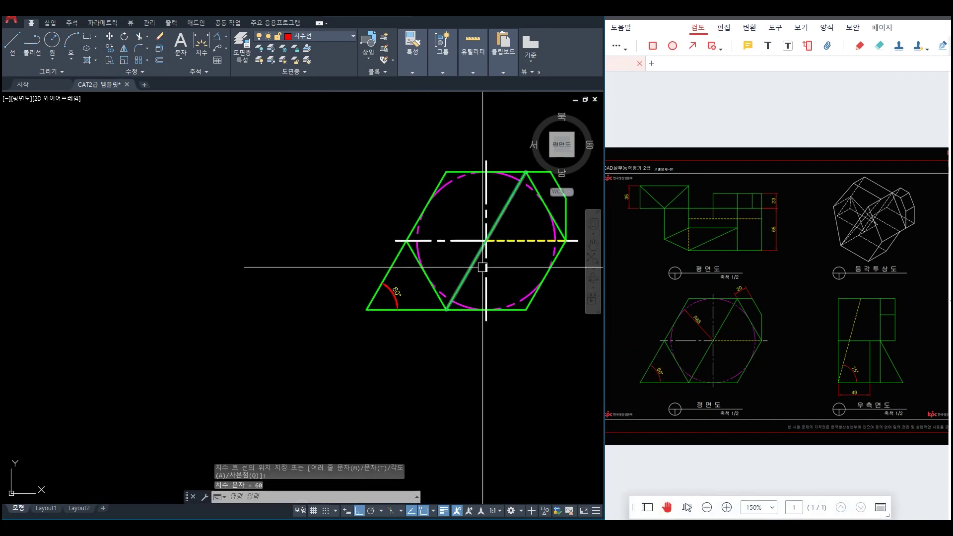
middle_drag(517, 298, 411, 298)
scroll(433, 229, up, 3)
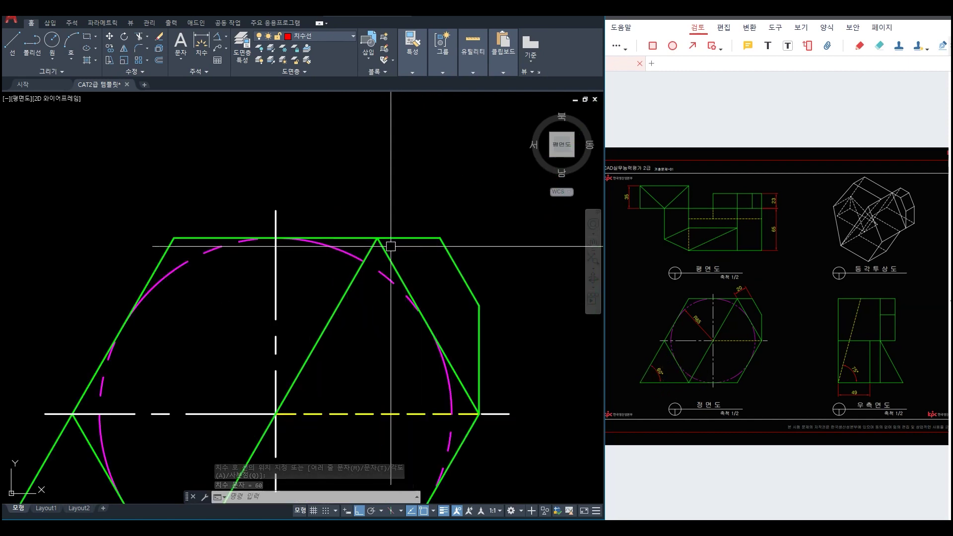
click(225, 34)
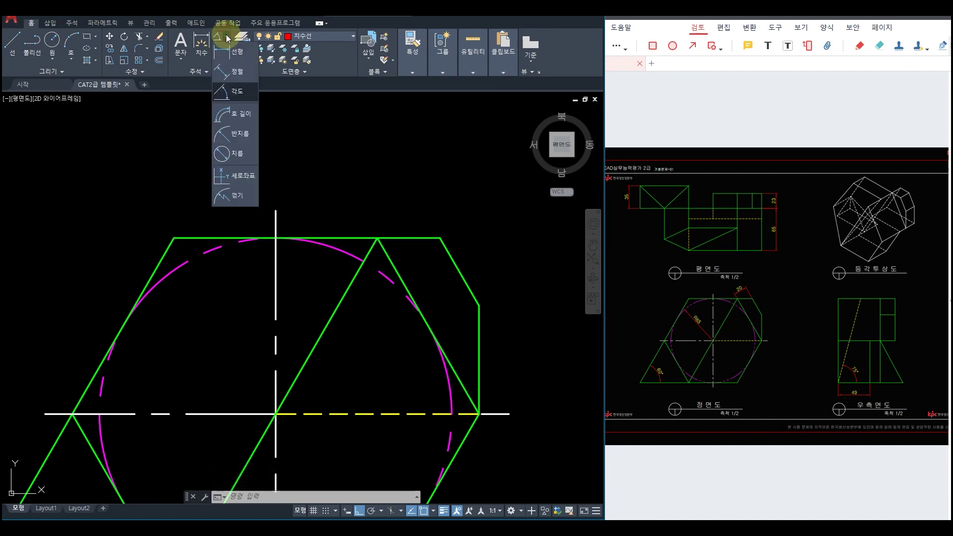
click(233, 67)
scroll(367, 219, up, 2)
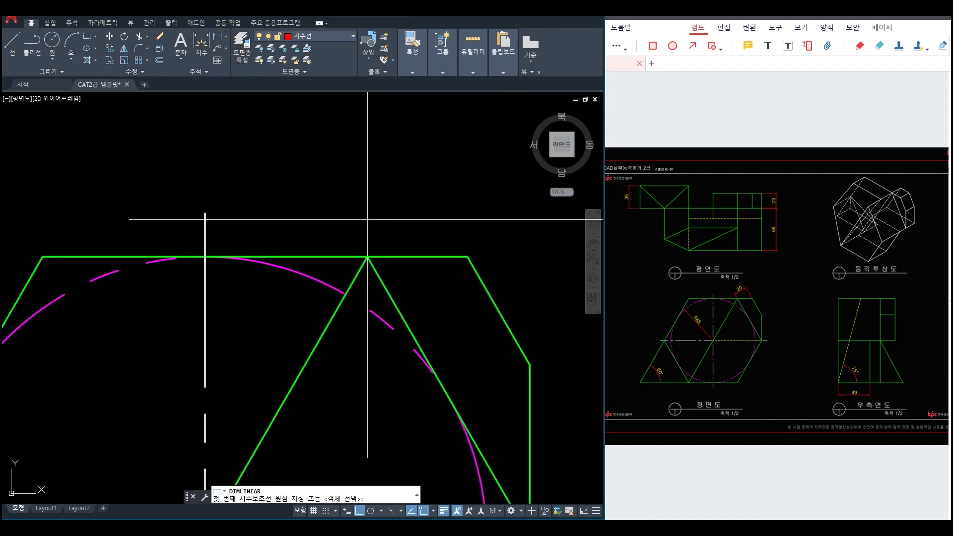
click(368, 257)
click(467, 256)
scroll(405, 164, down, 2)
middle_drag(405, 164, 347, 234)
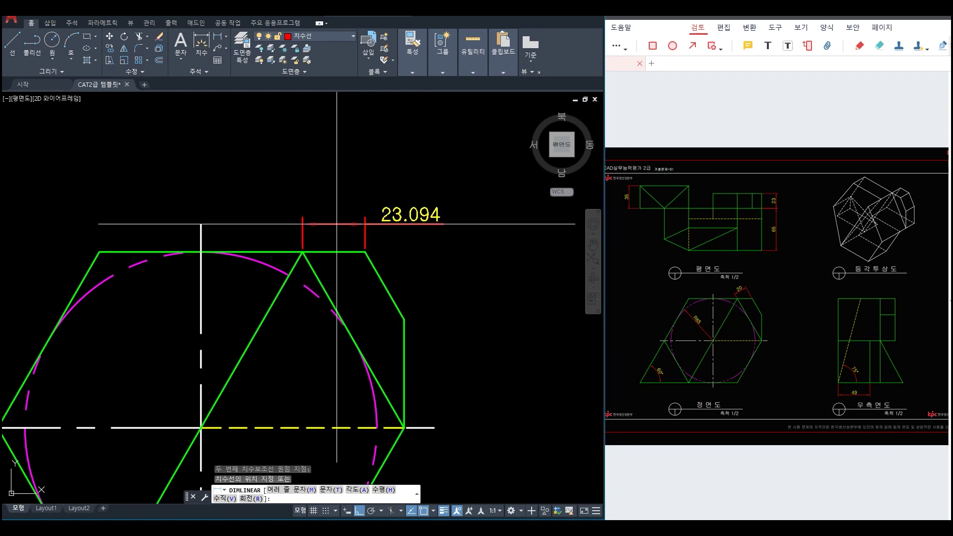
key(Return)
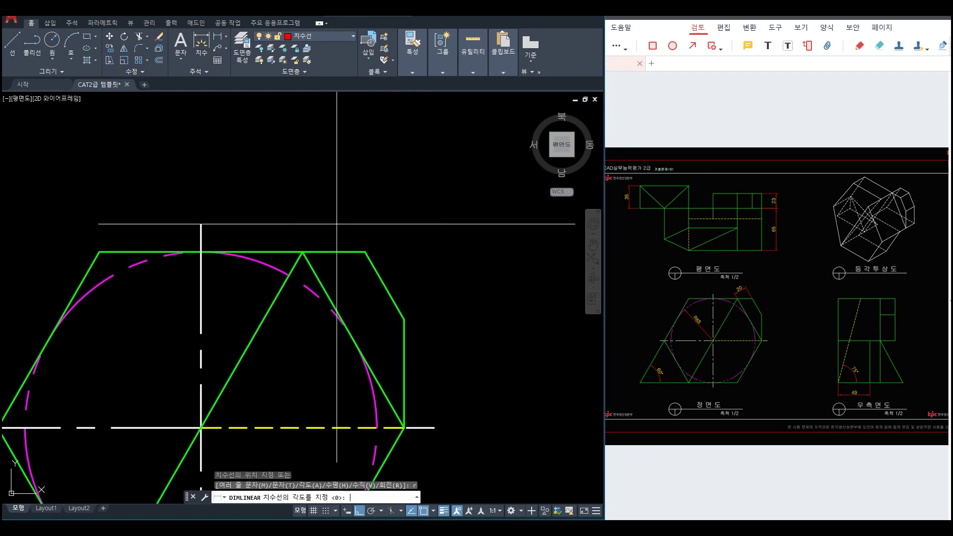
click(404, 427)
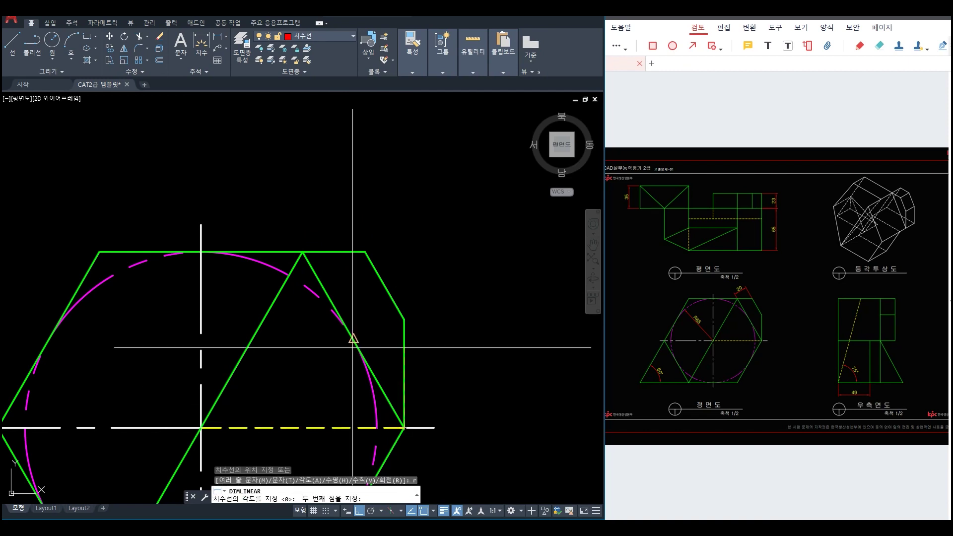
click(303, 252)
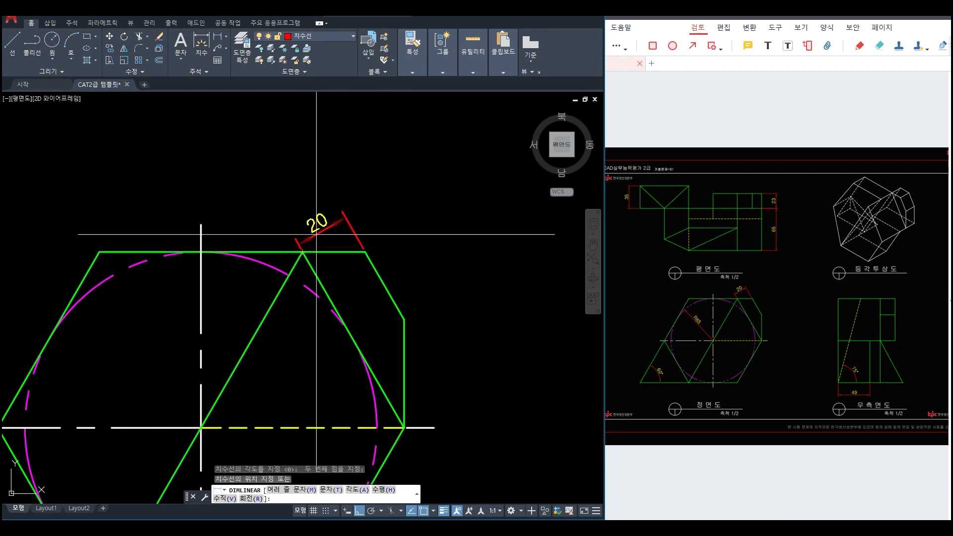
click(302, 219)
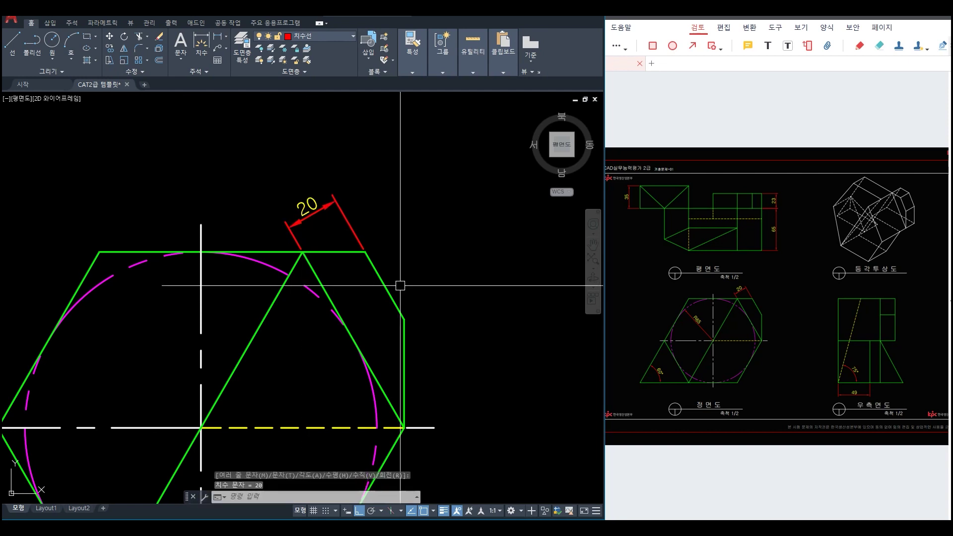
scroll(339, 287, down, 3)
middle_drag(341, 326, 394, 272)
scroll(388, 294, up, 2)
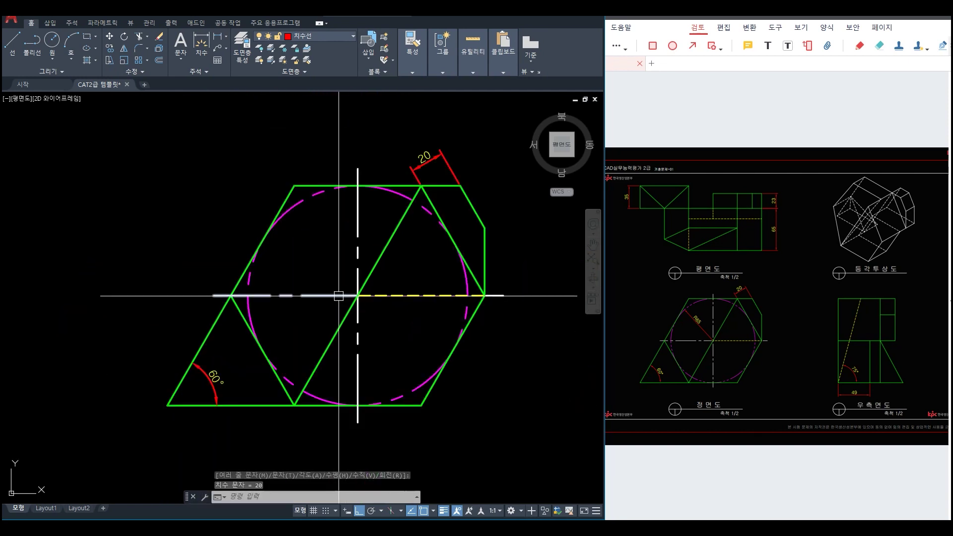
click(228, 37)
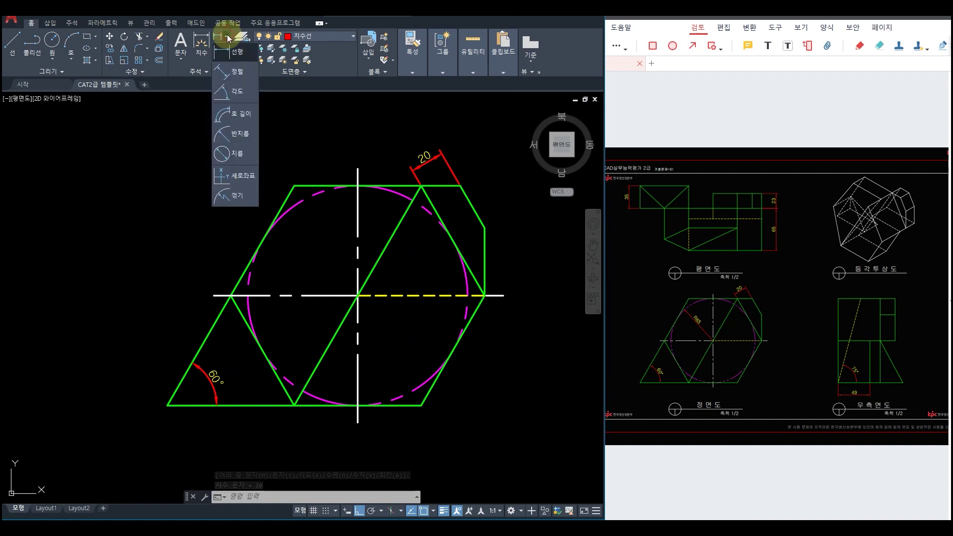
click(241, 137)
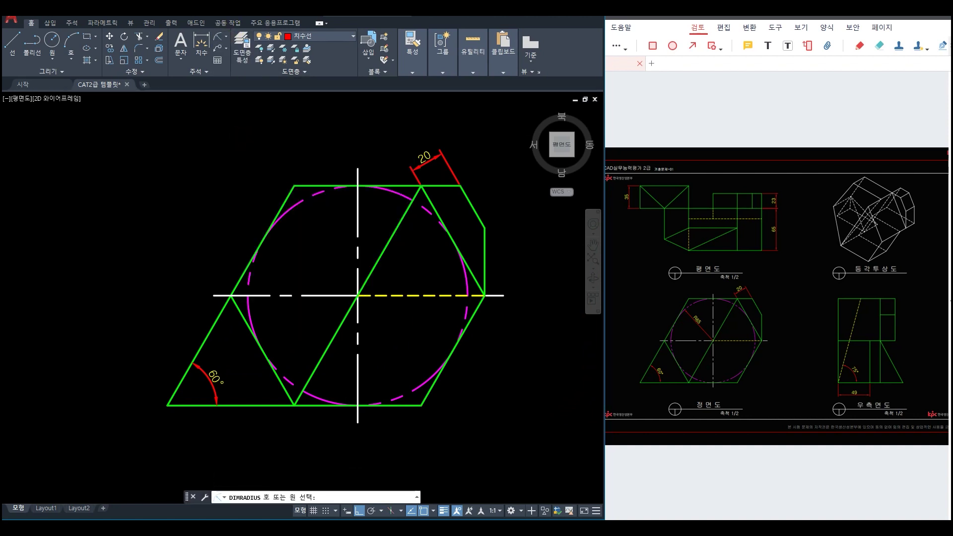
scroll(306, 245, up, 2)
click(288, 208)
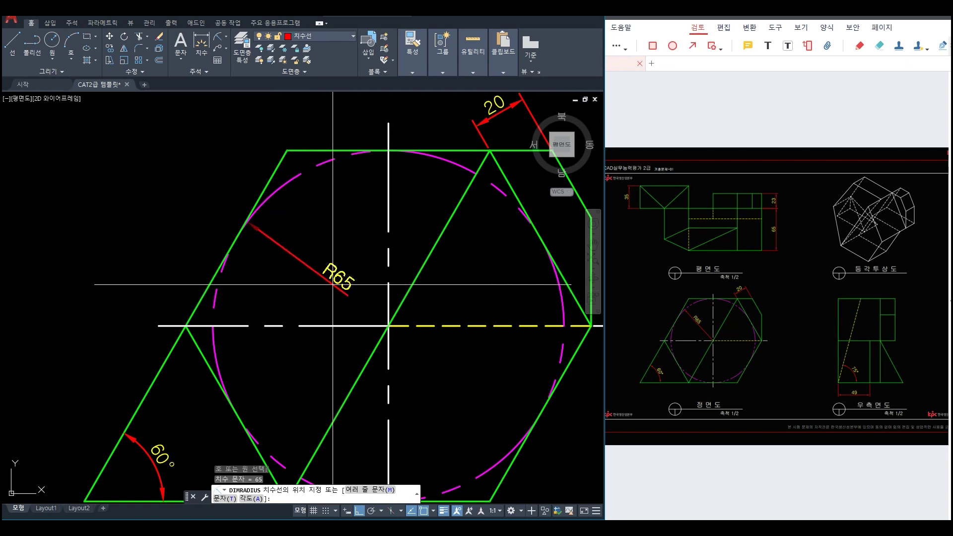
key(Escape)
- Modify the ISO-25 dimension style so its fit option moves arrows (화살표) first when space between extension lines is insufficient
text(D)
key(Return)
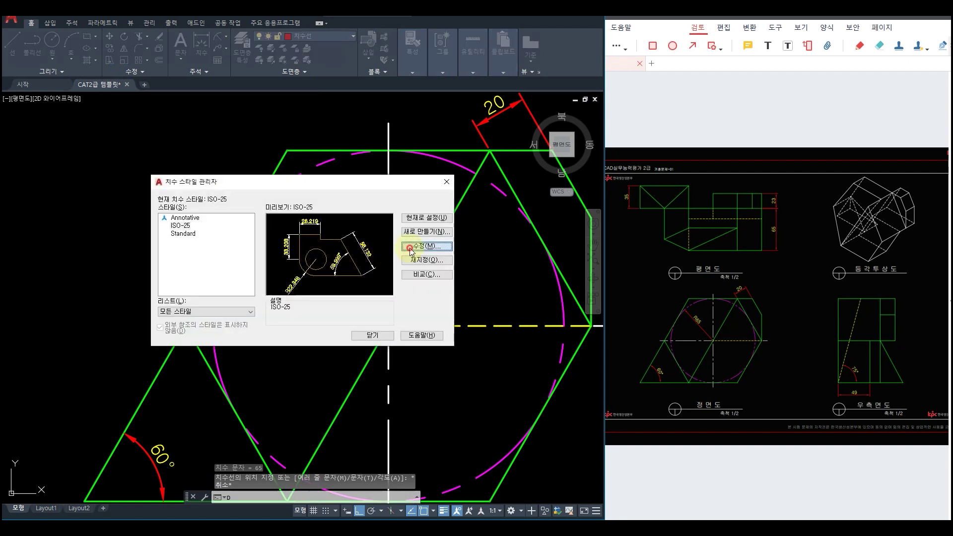
click(409, 247)
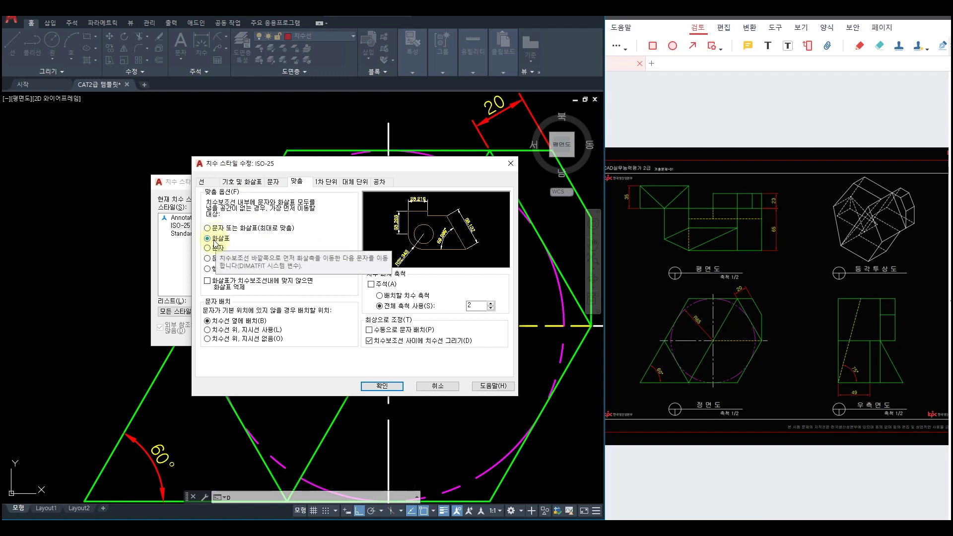
click(367, 386)
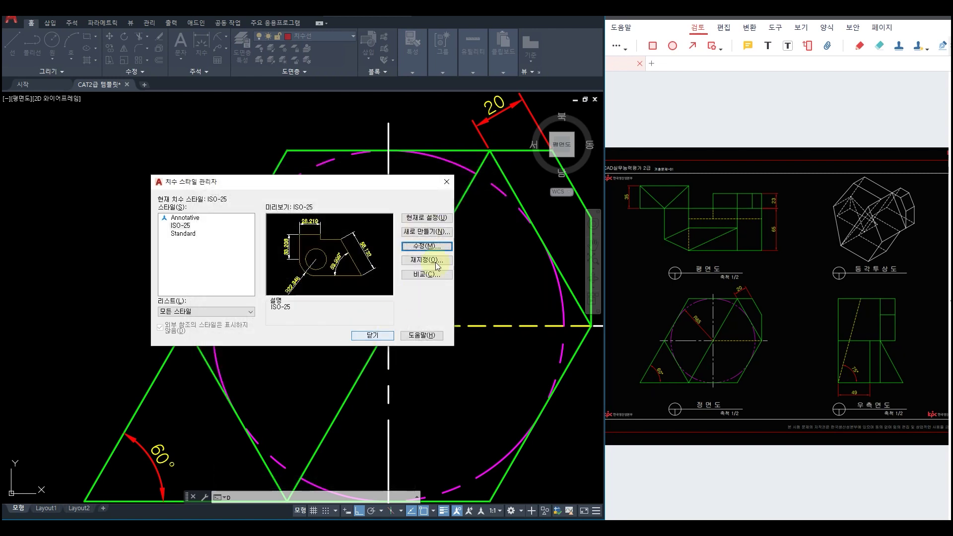
click(372, 336)
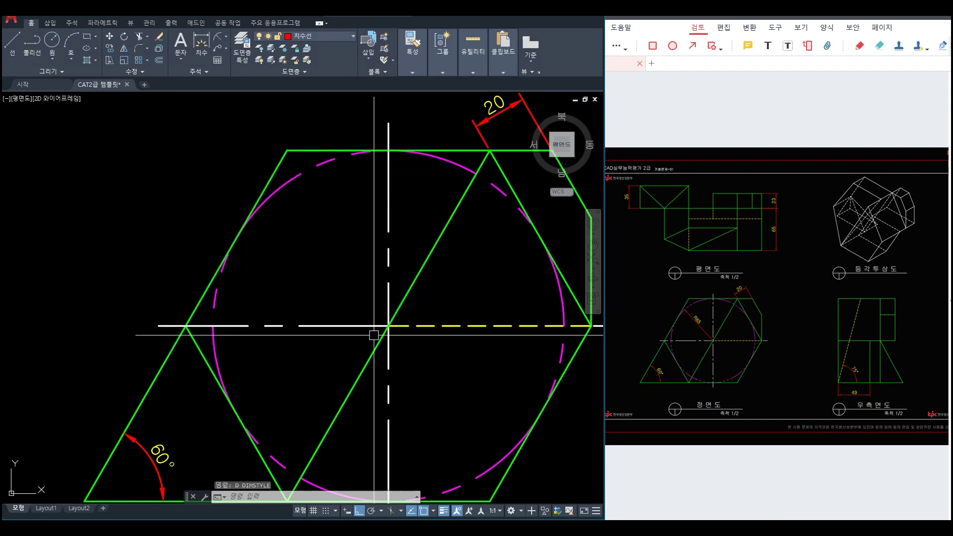
- Add a radius dimension to the front view's dashed circle, placing the text inside its upper-left quadrant
click(219, 39)
click(288, 193)
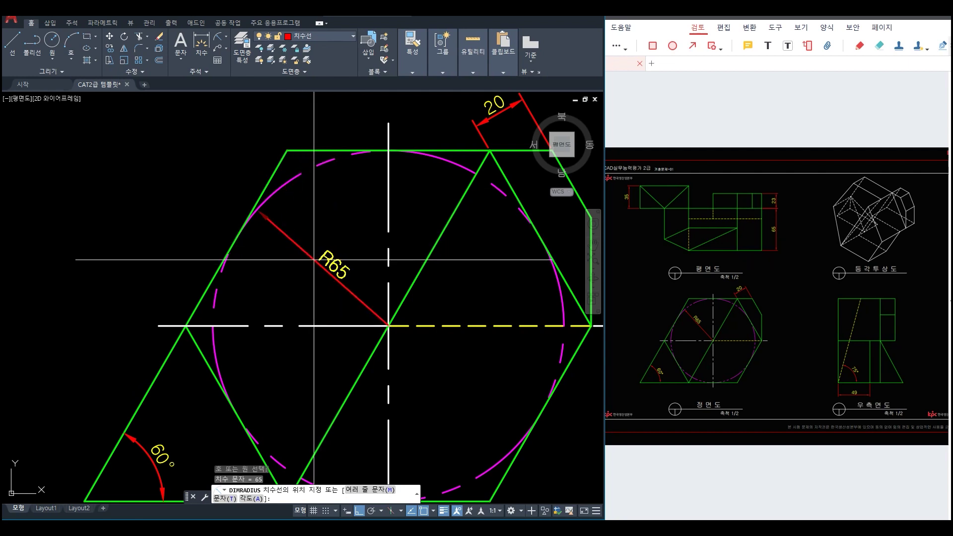
click(313, 259)
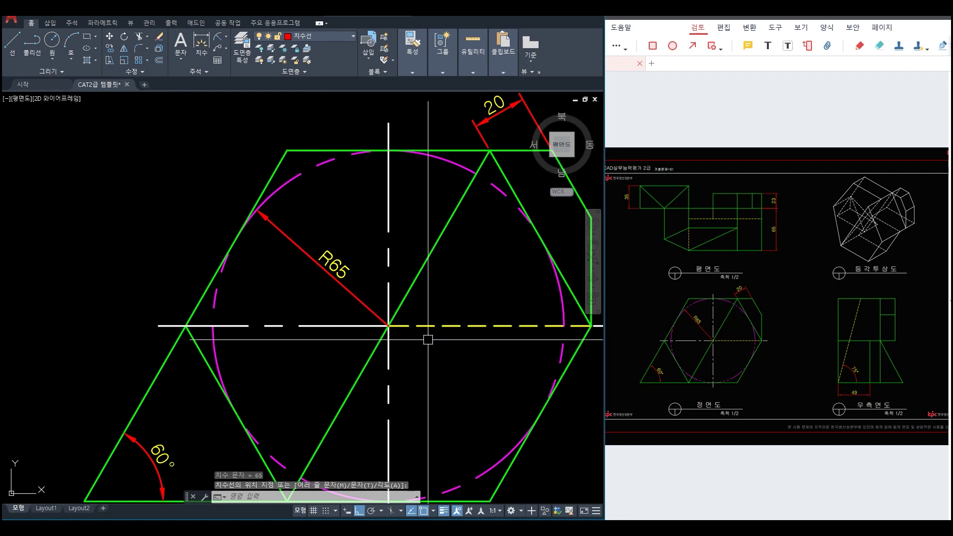
- Check the dimensions on the front, right side and top views against the reference drawing
scroll(428, 339, down, 3)
scroll(391, 338, up, 2)
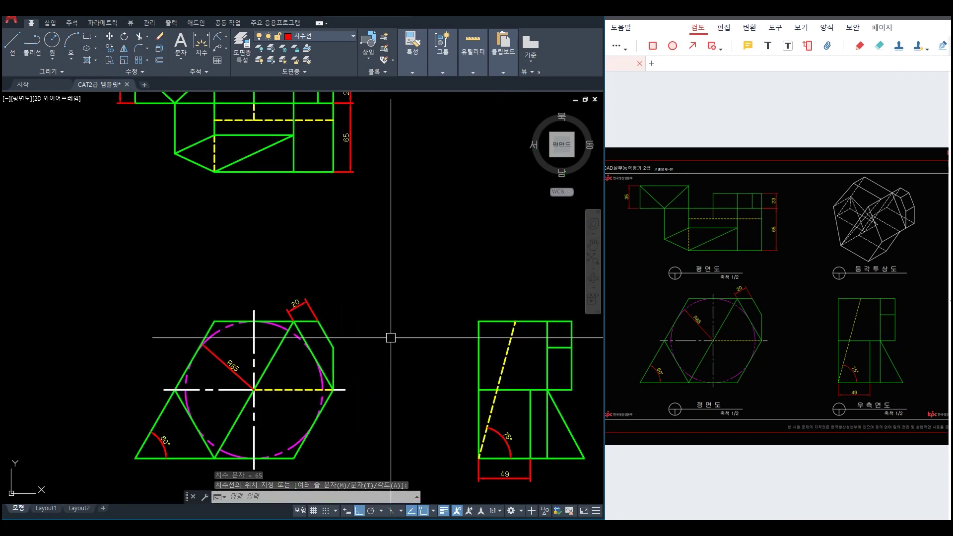
scroll(298, 378, up, 2)
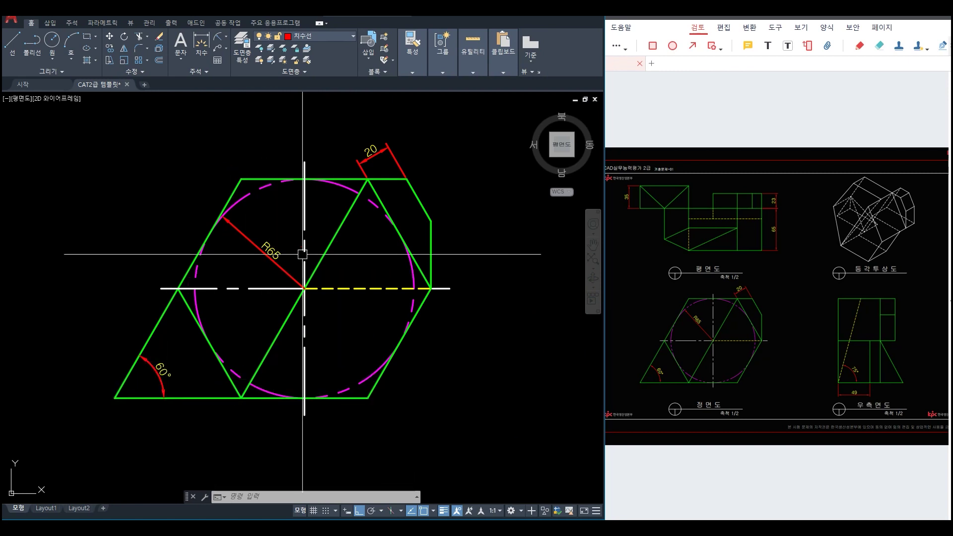
scroll(366, 191, down, 2)
middle_drag(471, 300, 221, 322)
scroll(260, 340, up, 2)
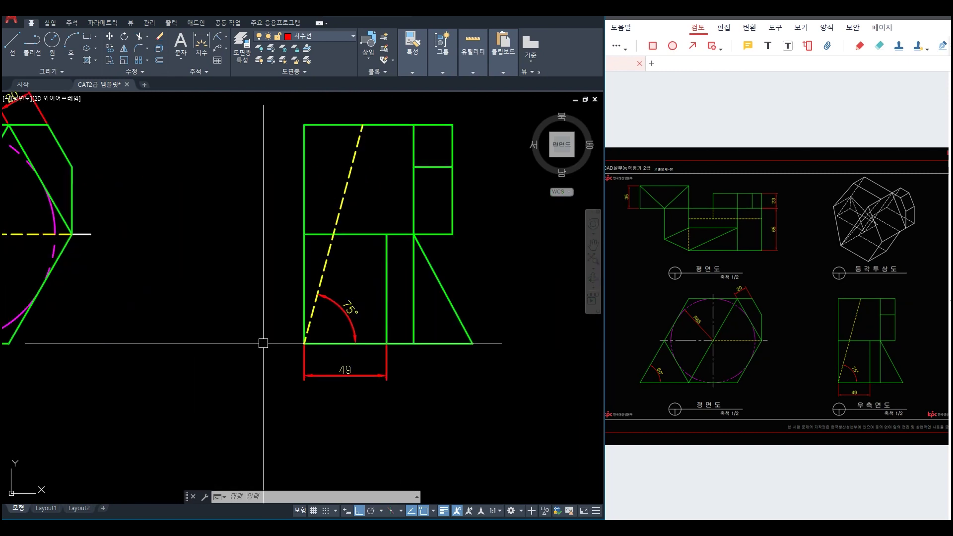
scroll(349, 321, down, 2)
middle_drag(215, 268, 364, 400)
middle_drag(198, 234, 218, 273)
scroll(218, 272, up, 2)
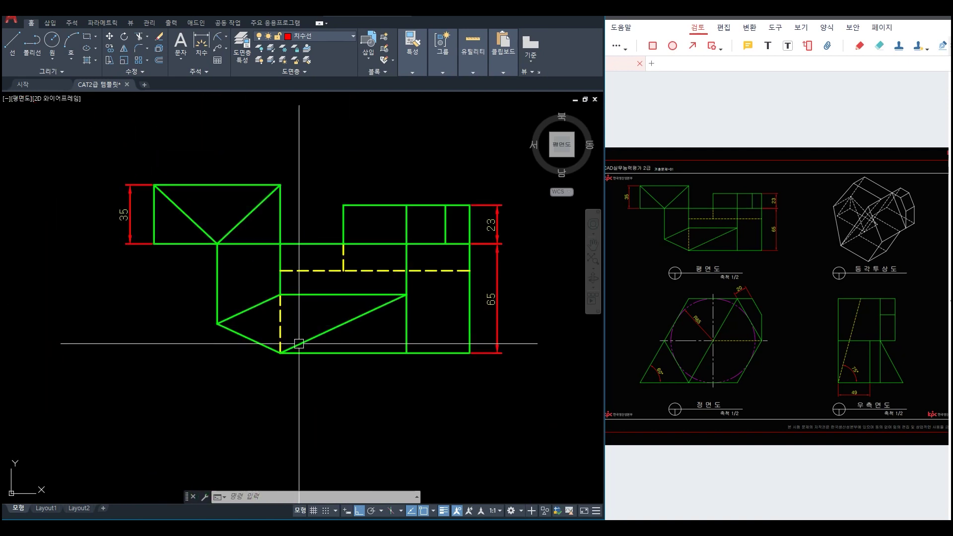
scroll(319, 355, down, 4)
mouse_move(379, 404)
middle_down()
mouse_move(327, 317)
mouse_move(364, 300)
middle_up()
scroll(345, 330, up, 3)
scroll(358, 337, down, 2)
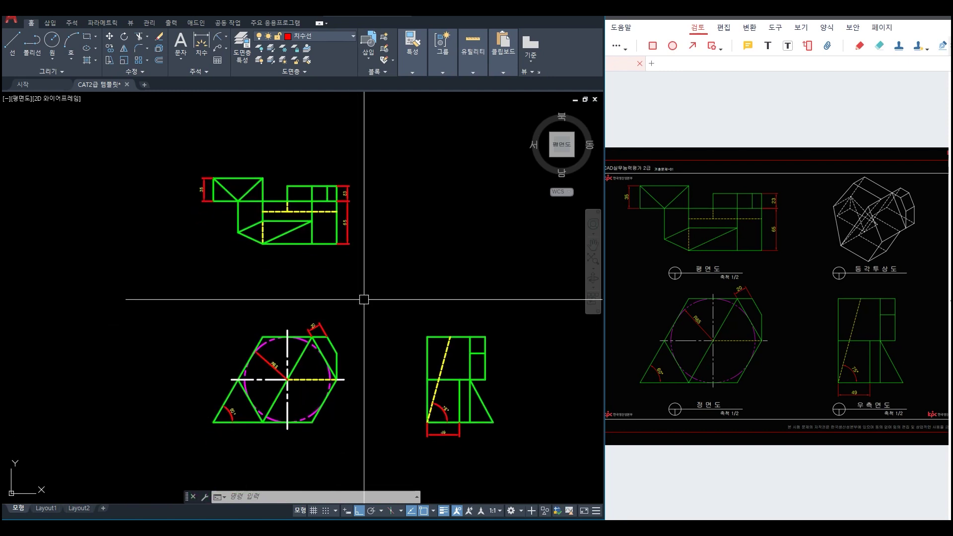